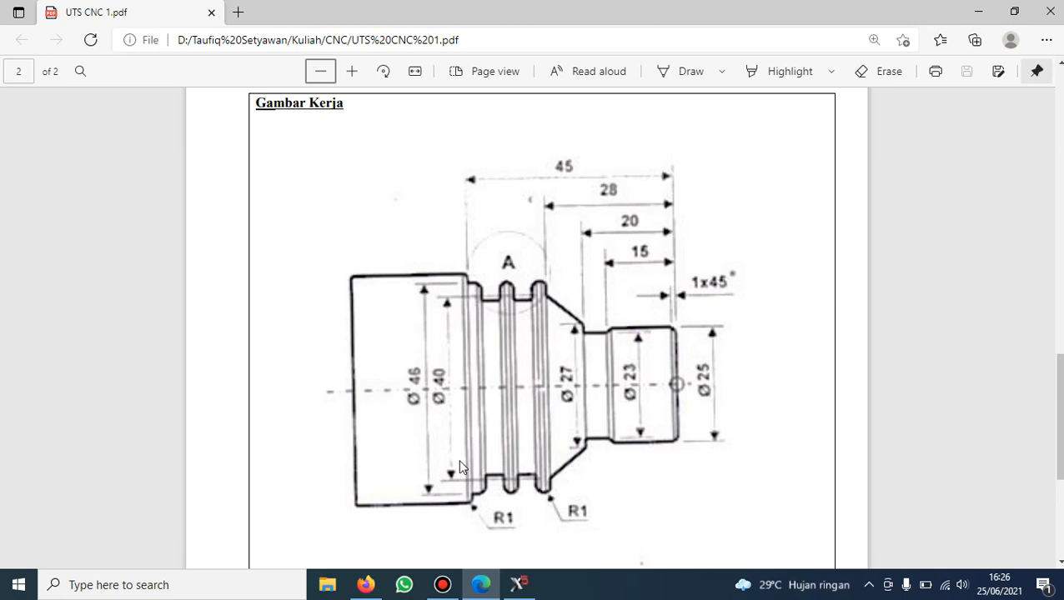
# - Switch to Mastercam, display the coordinate axes, and check the part's dimensions in the UTS CNC 1.pdf working drawing
pyautogui.click(520, 586)
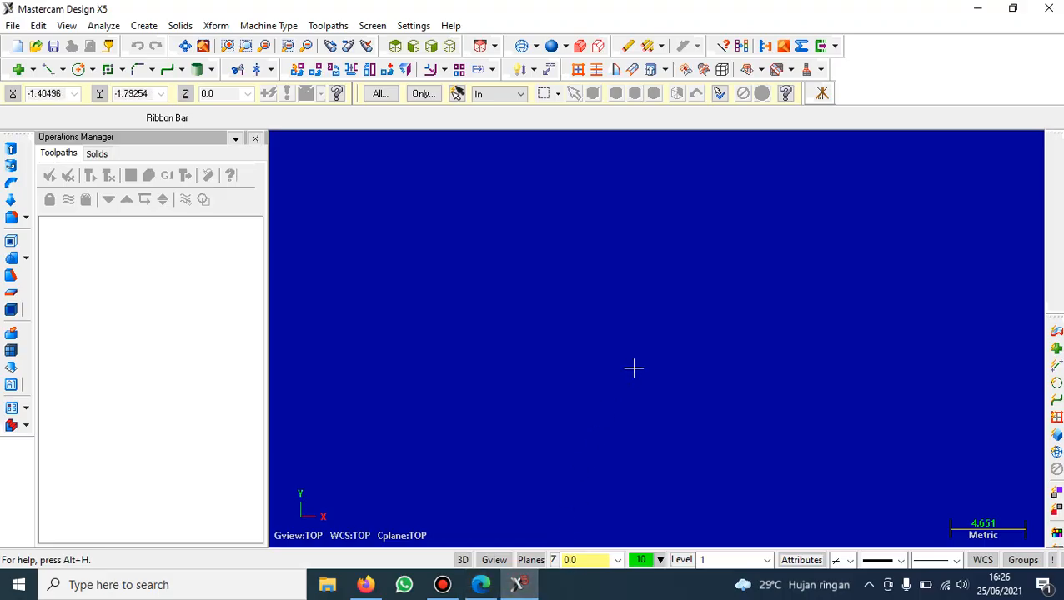
pyautogui.click(822, 94)
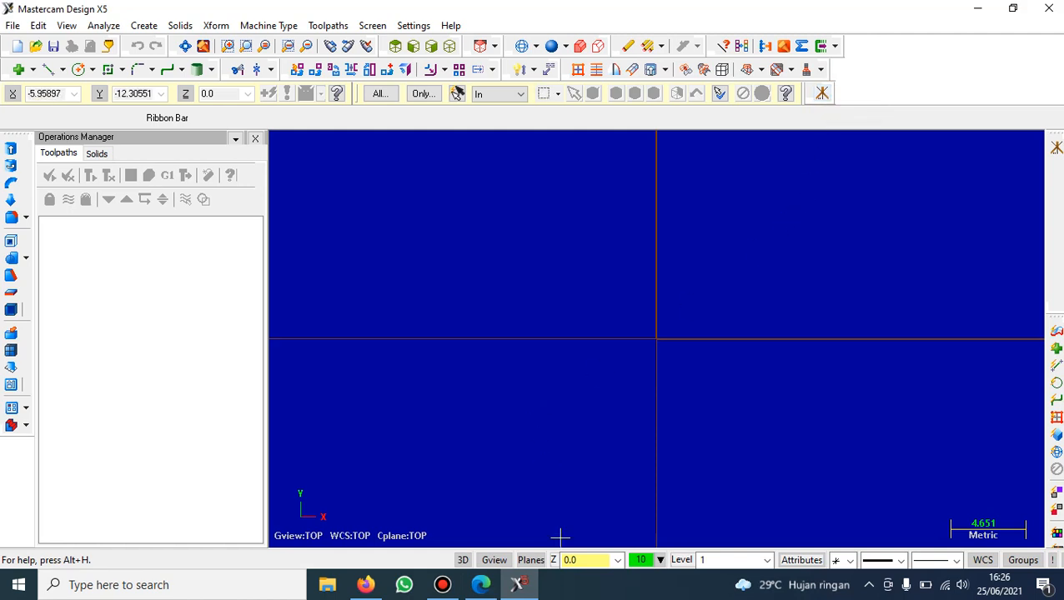
pyautogui.click(480, 586)
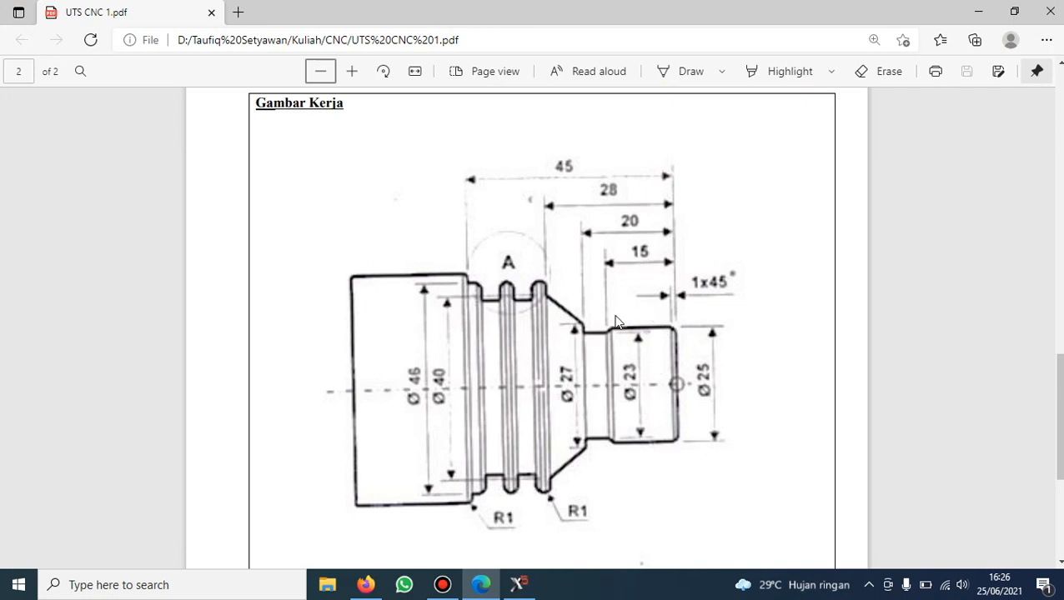
pyautogui.click(528, 589)
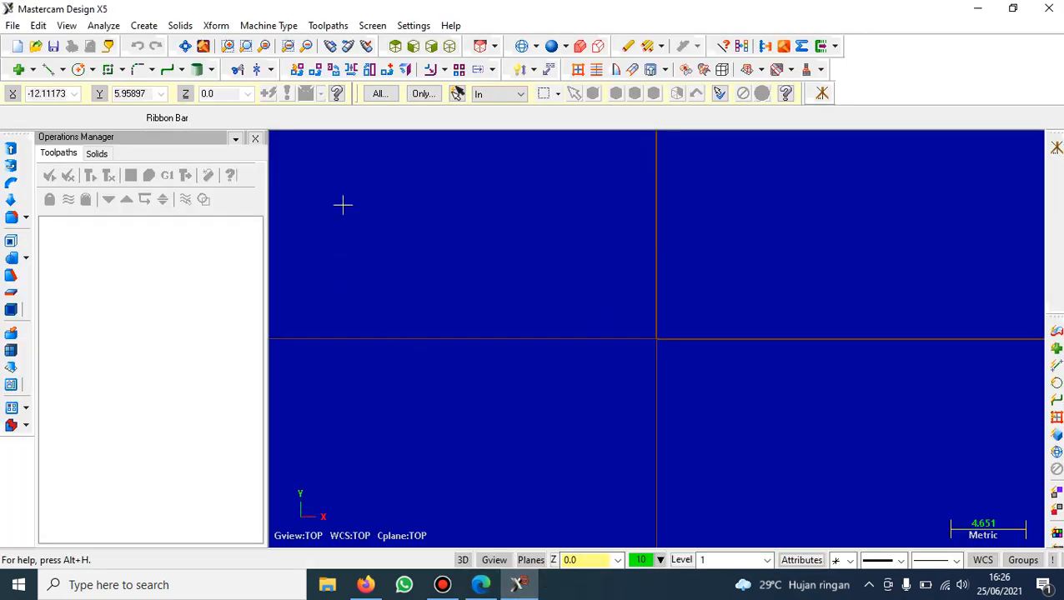
# - Draw a vertical line upward from the origin with a length of 12.5 mm
pyautogui.click(49, 72)
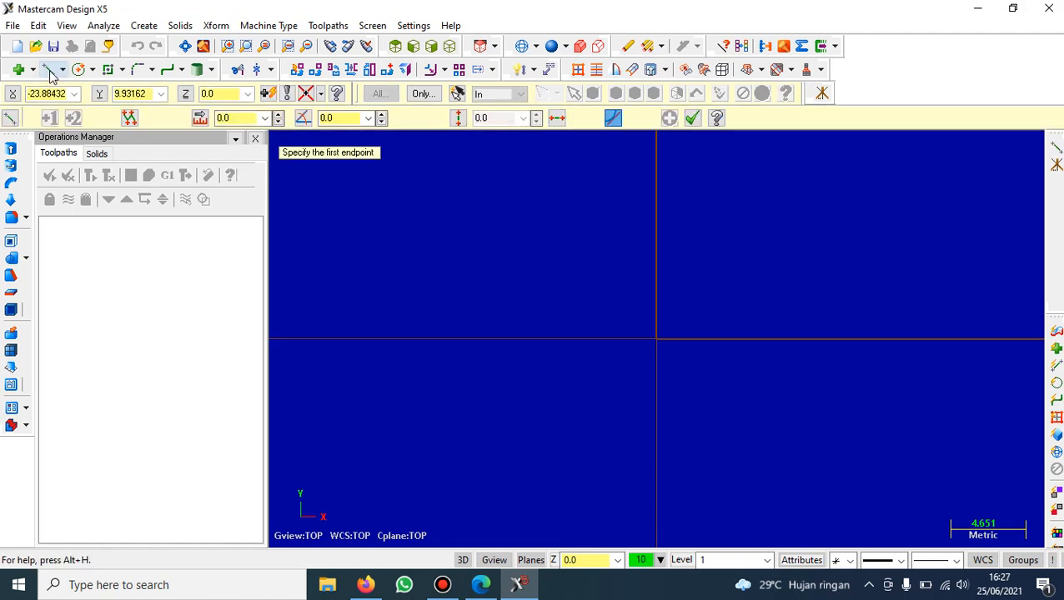
pyautogui.click(657, 340)
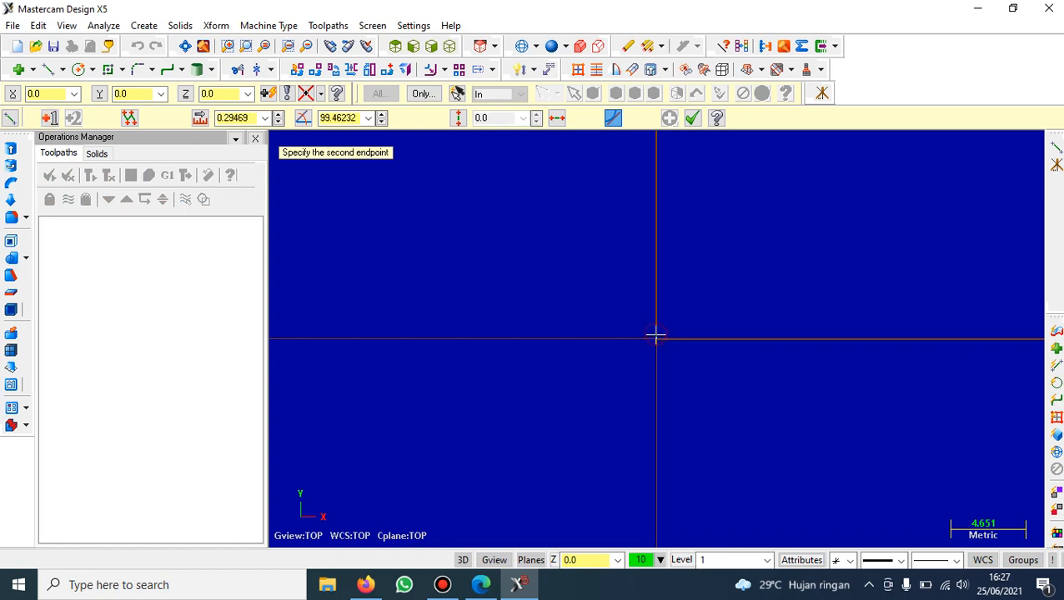
pyautogui.click(656, 265)
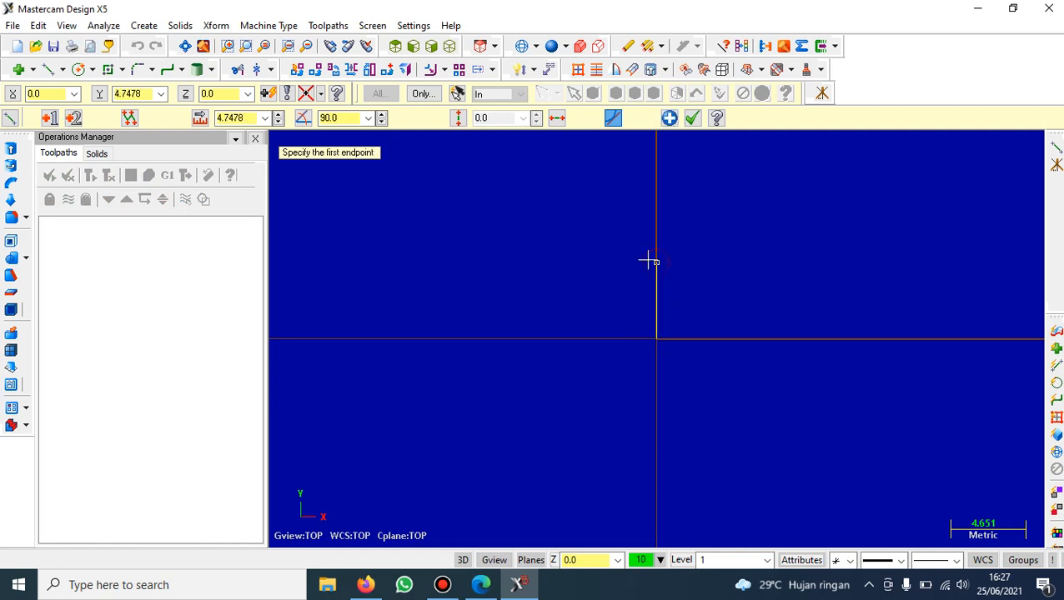
pyautogui.doubleClick(237, 118)
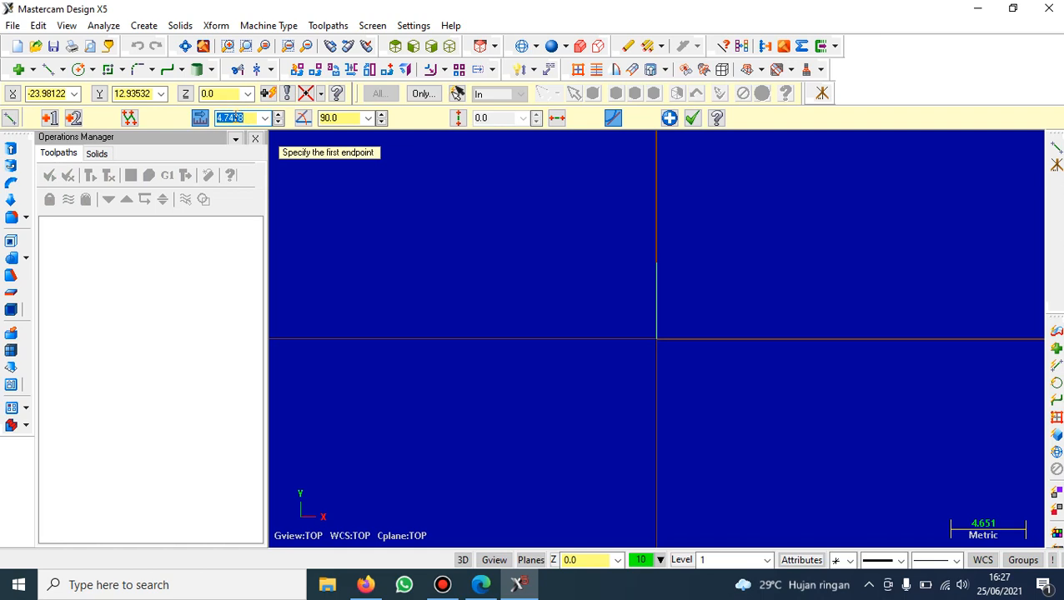
pyautogui.write('12.5')
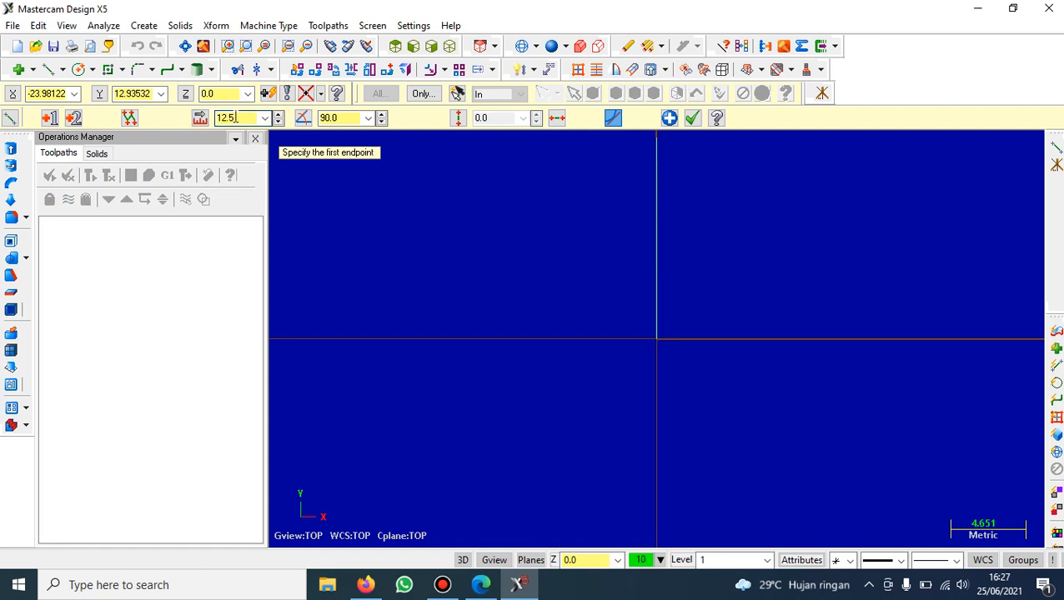
# - Draw a 15 mm horizontal line at 180 degrees from the upper end of the vertical line
pyautogui.scroll(-5, 636, 208)
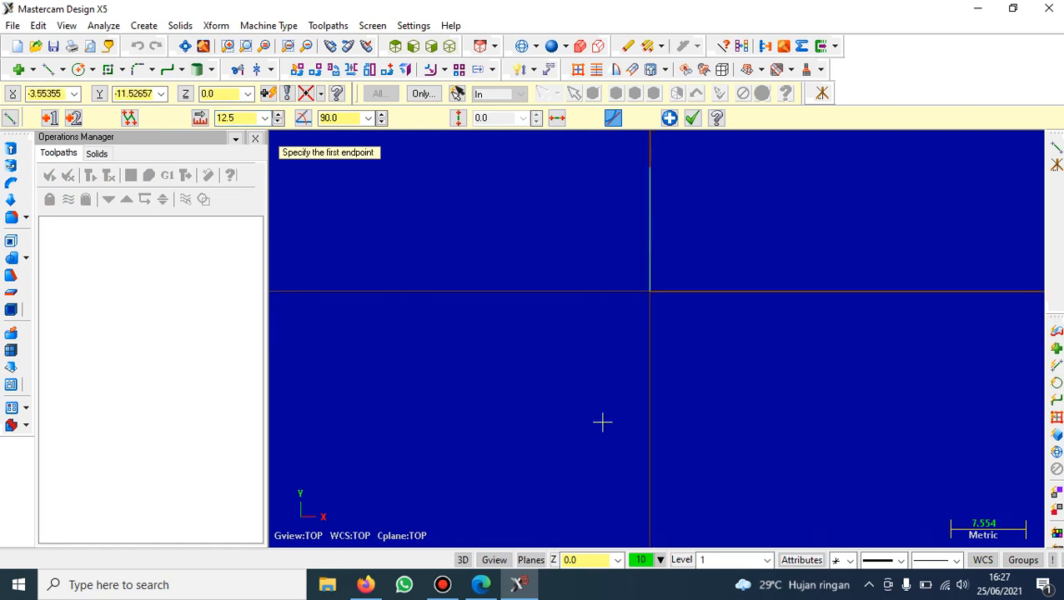
pyautogui.scroll(-1, 578, 435)
pyautogui.scroll(3, 594, 239)
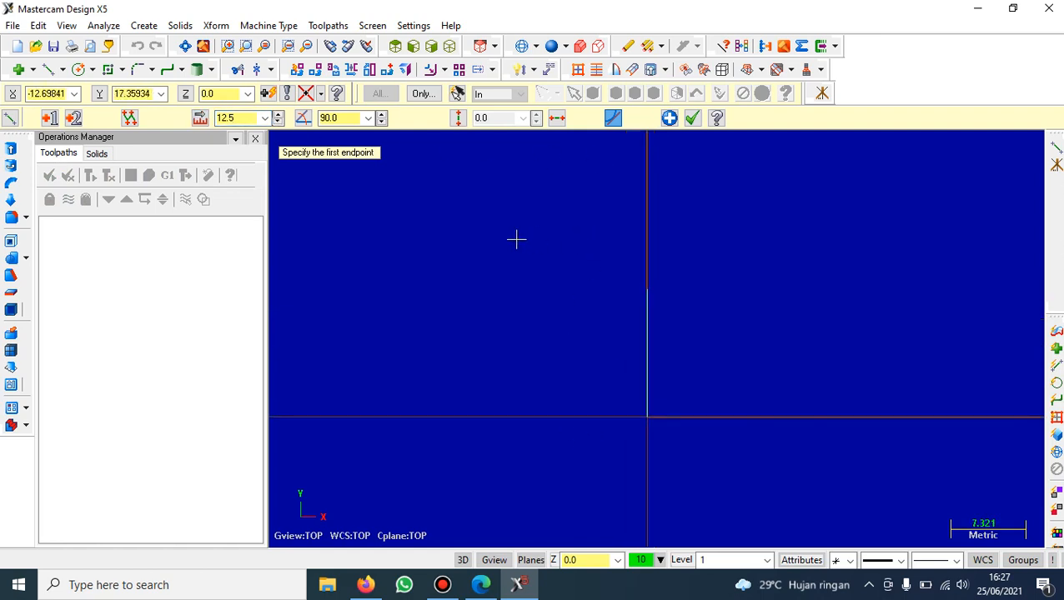
pyautogui.click(648, 290)
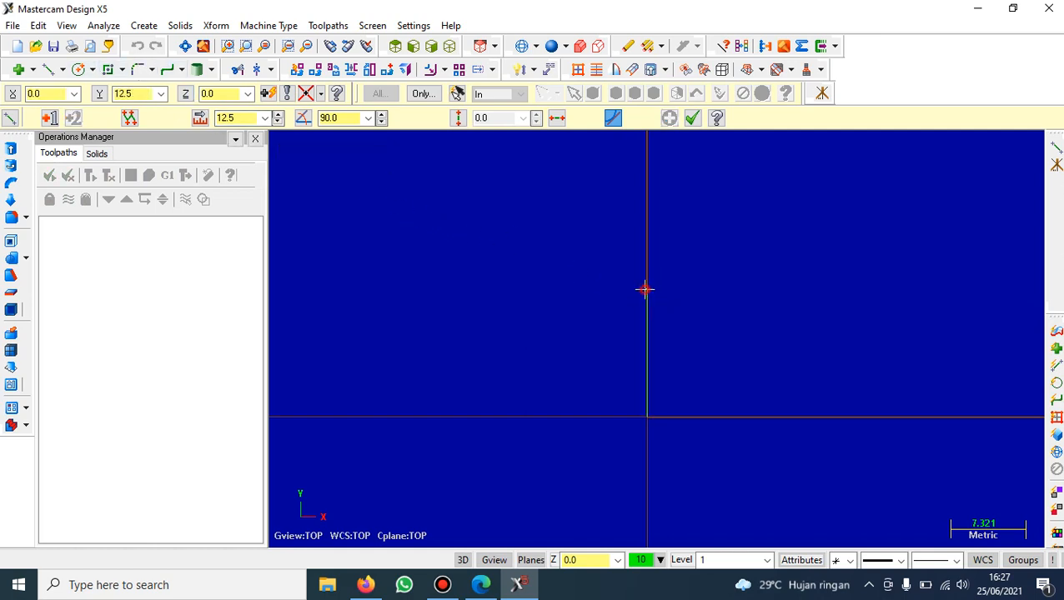
pyautogui.click(496, 289)
pyautogui.click(240, 118)
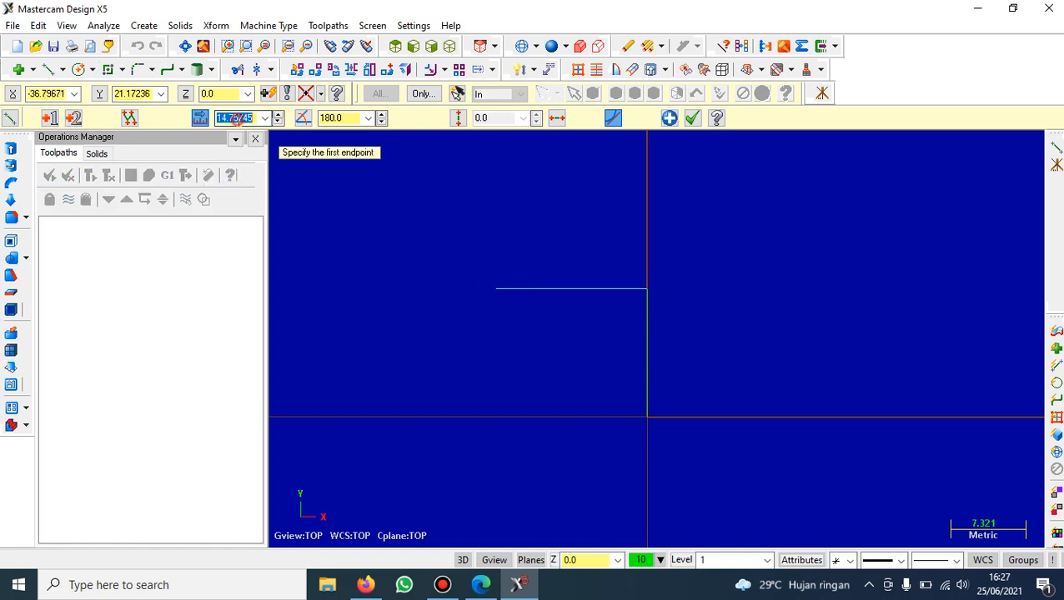
pyautogui.write('15')
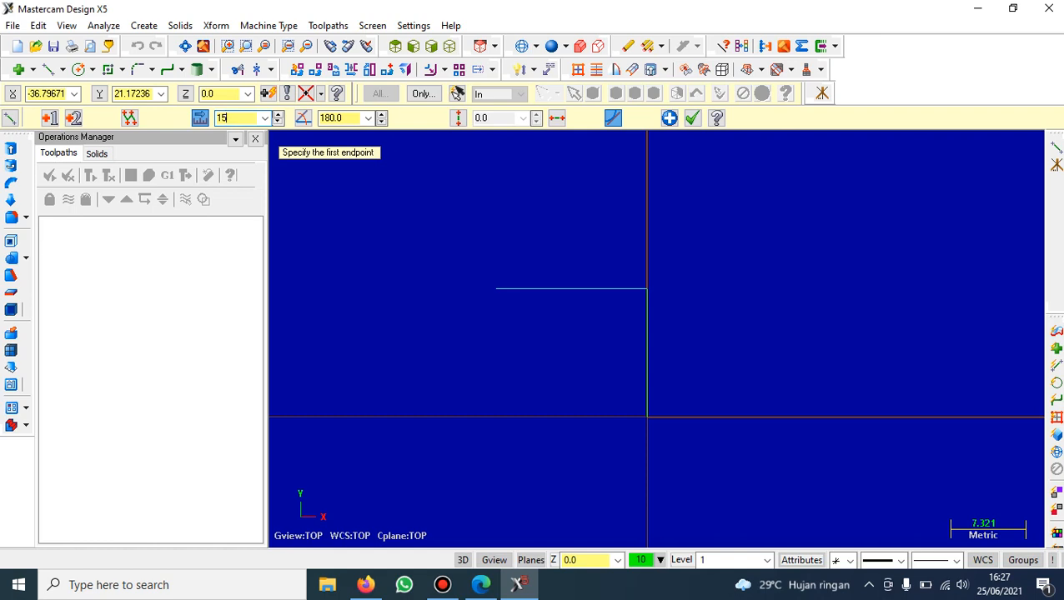
pyautogui.press('Return')
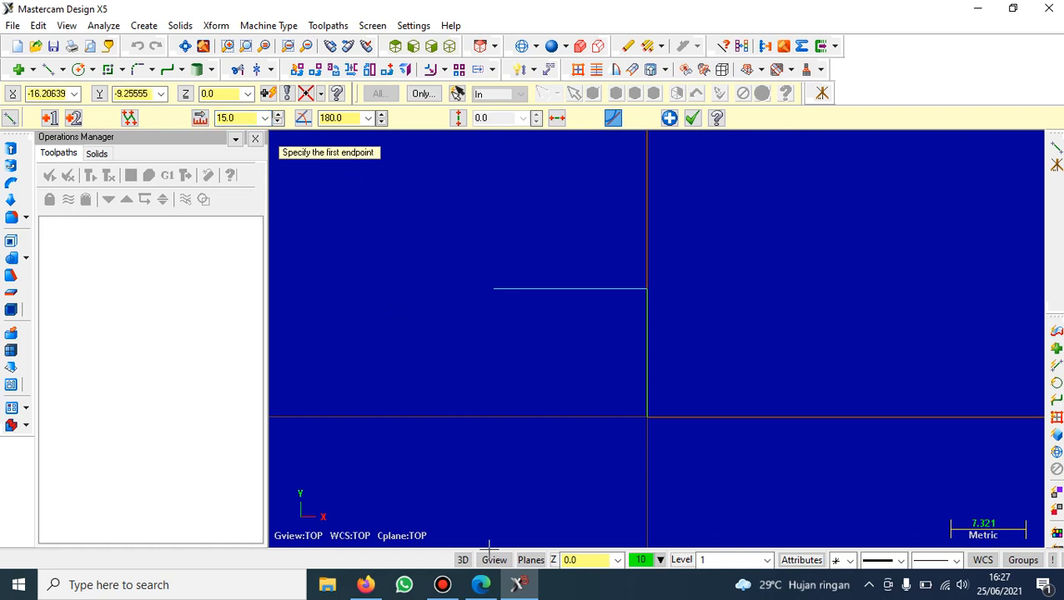
# - Chamfer the corner between the horizontal and vertical lines with a single distance of 1 mm, consulting the working drawing, and dismiss the notification
pyautogui.click(480, 585)
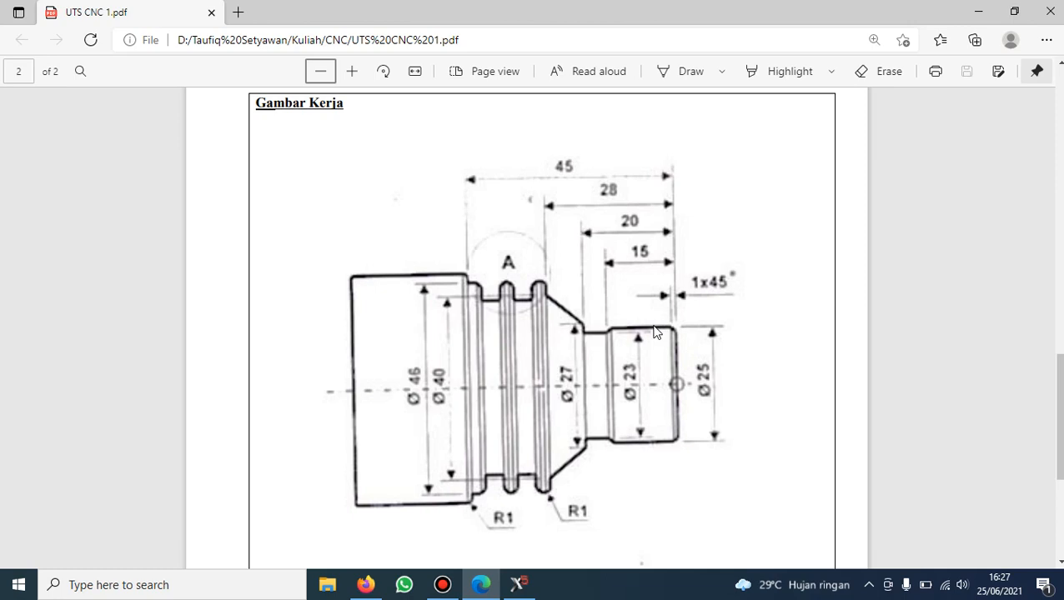
pyautogui.click(519, 586)
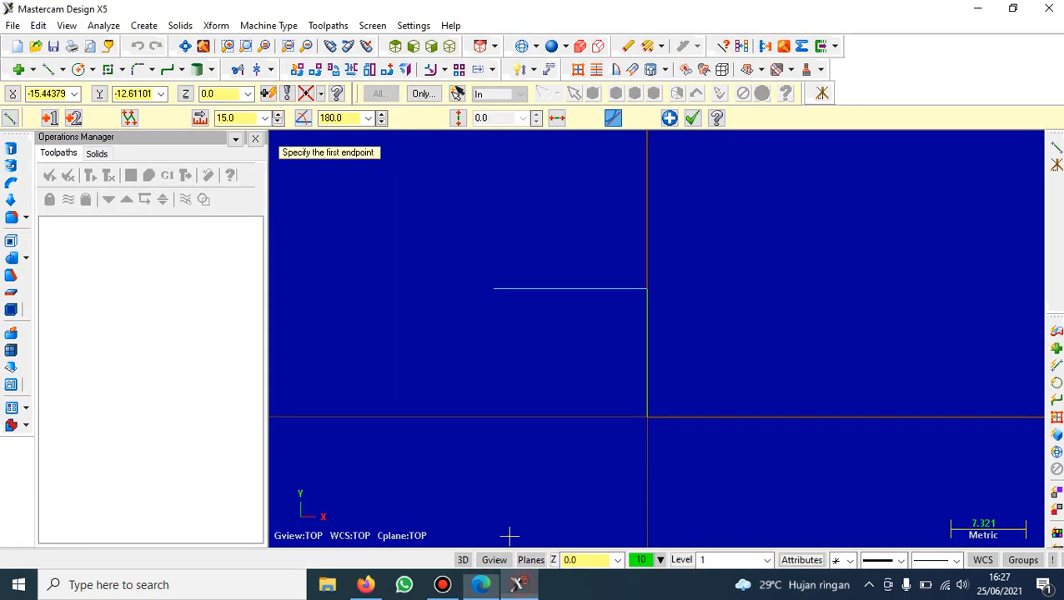
pyautogui.click(152, 70)
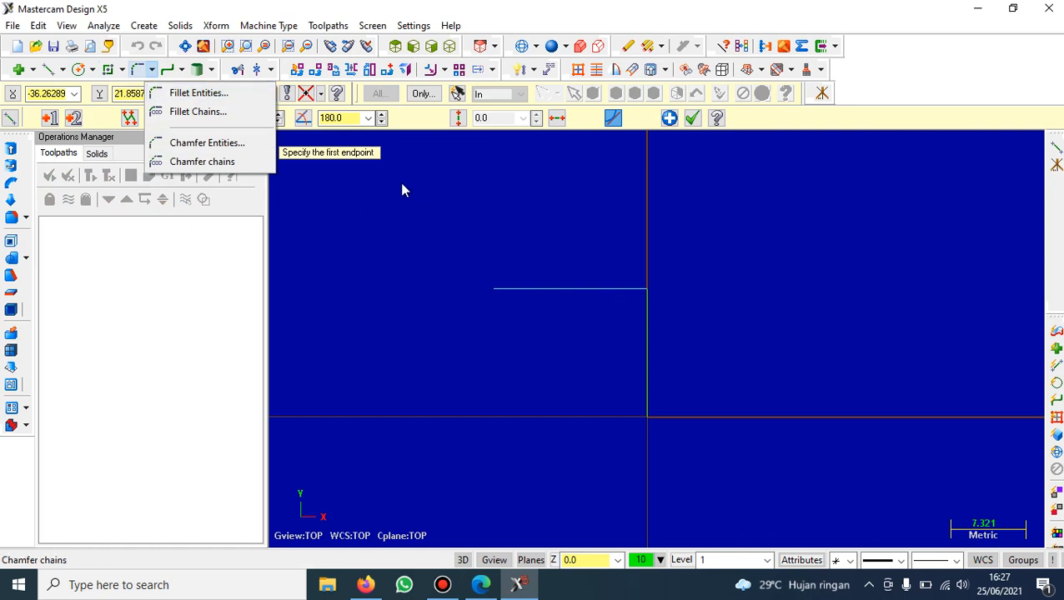
pyautogui.click(176, 145)
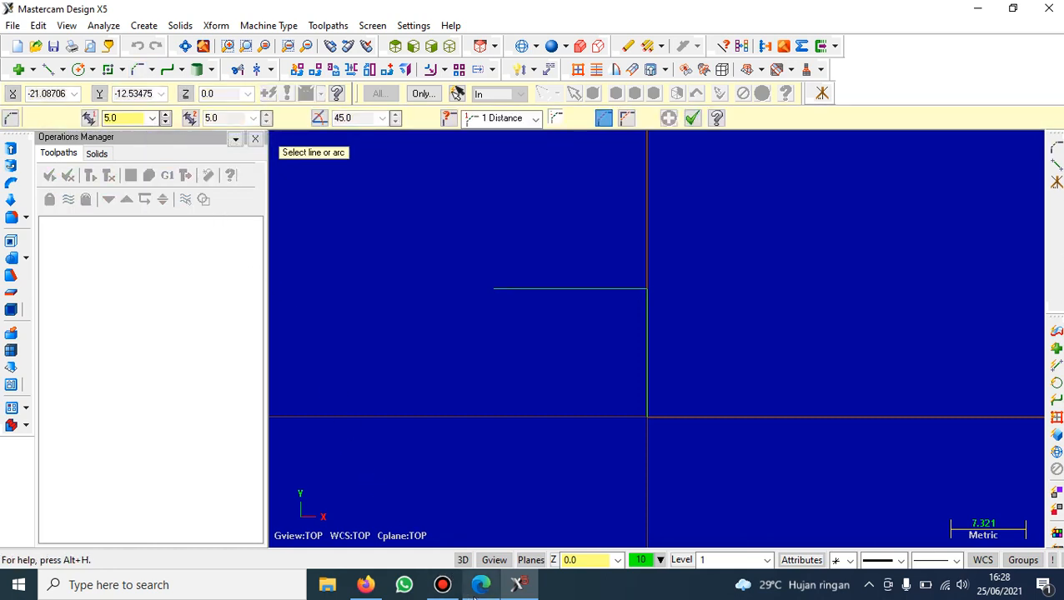
pyautogui.click(479, 587)
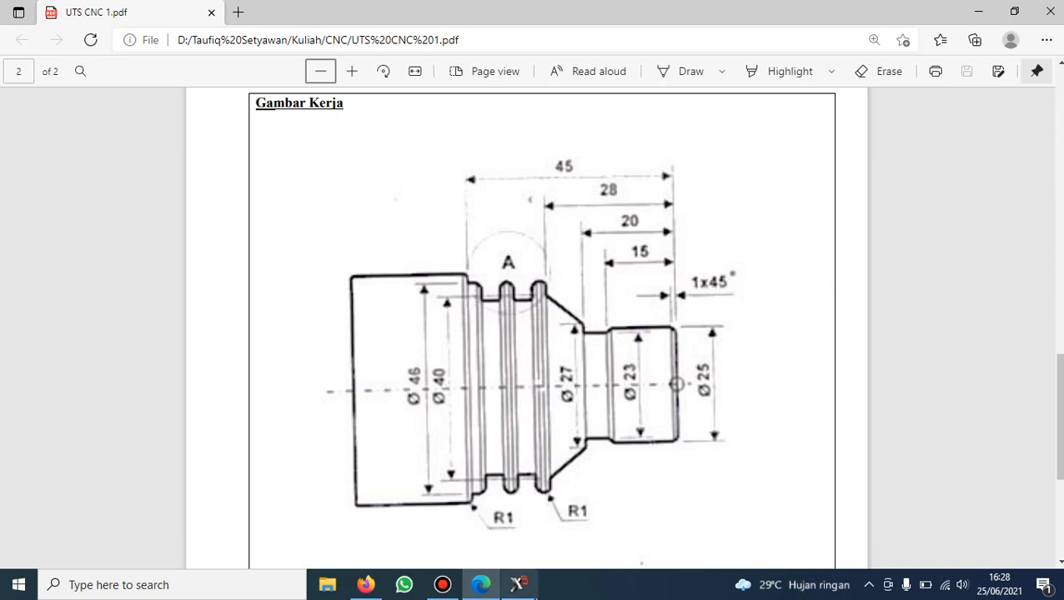
pyautogui.click(518, 585)
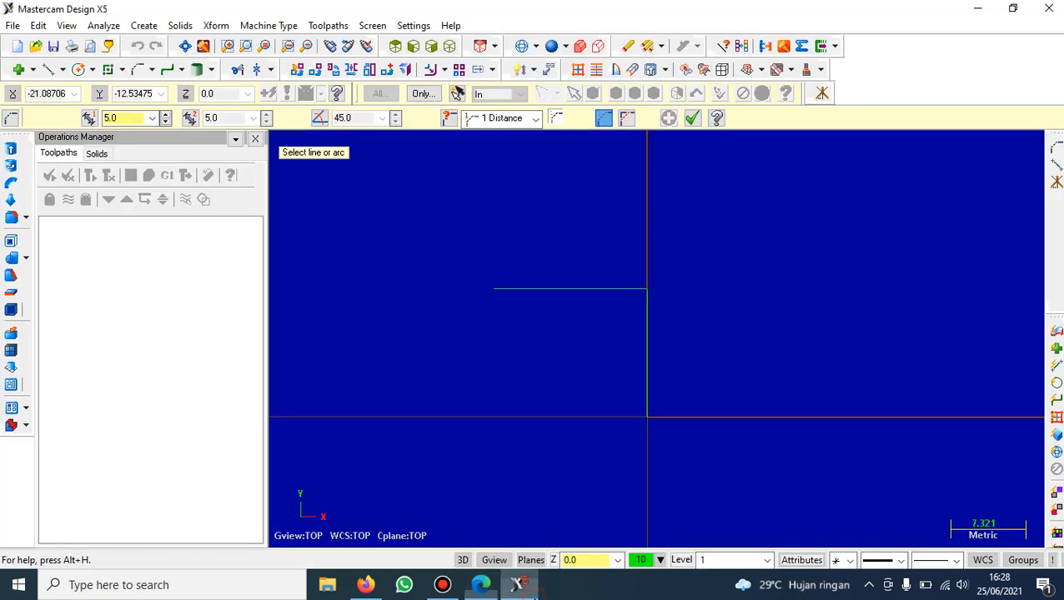
pyautogui.doubleClick(137, 118)
pyautogui.write('1')
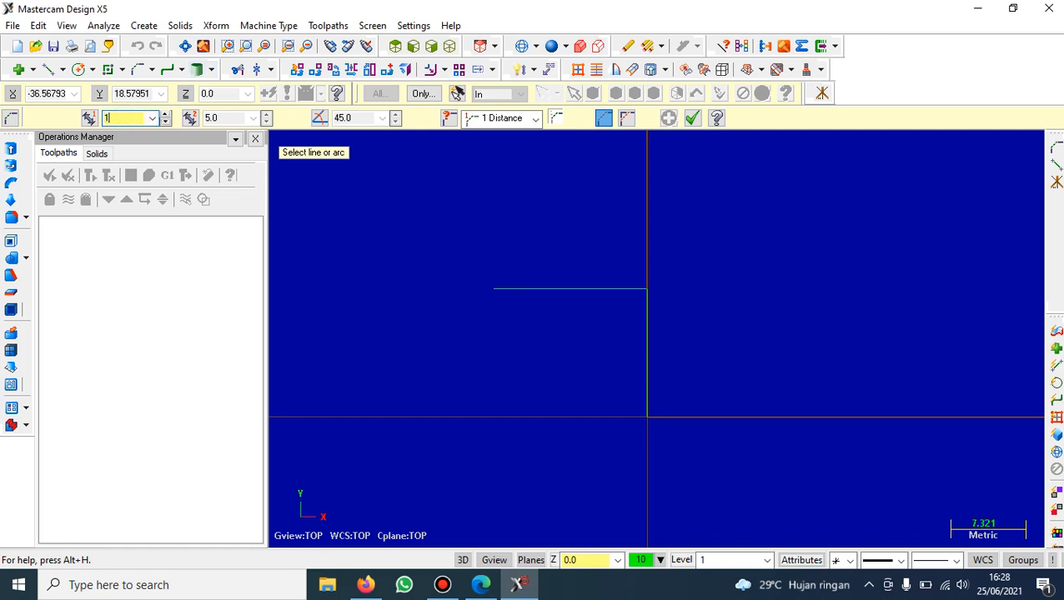
pyautogui.click(616, 288)
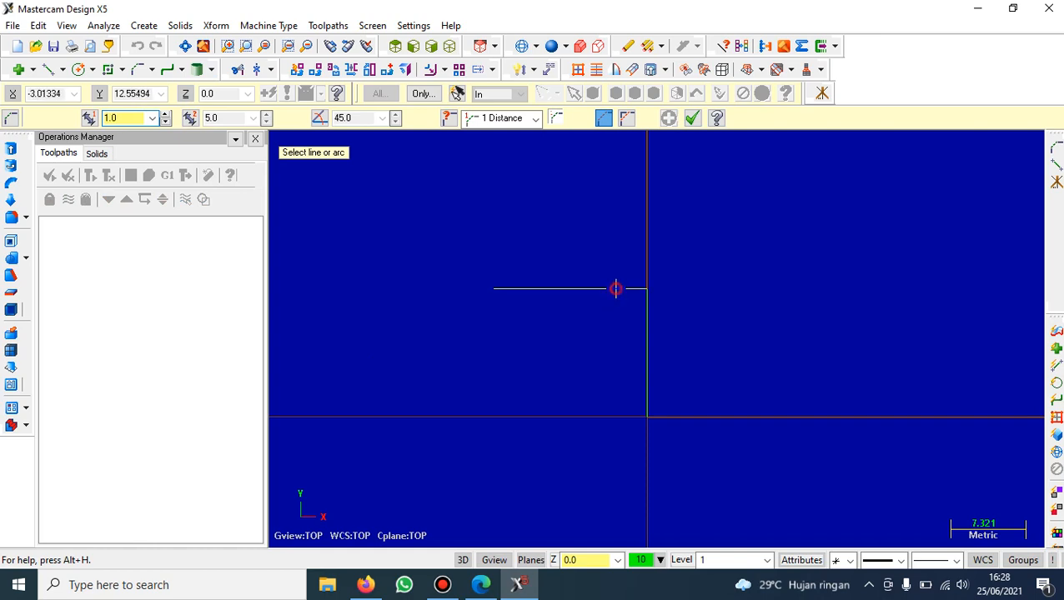
pyautogui.click(648, 311)
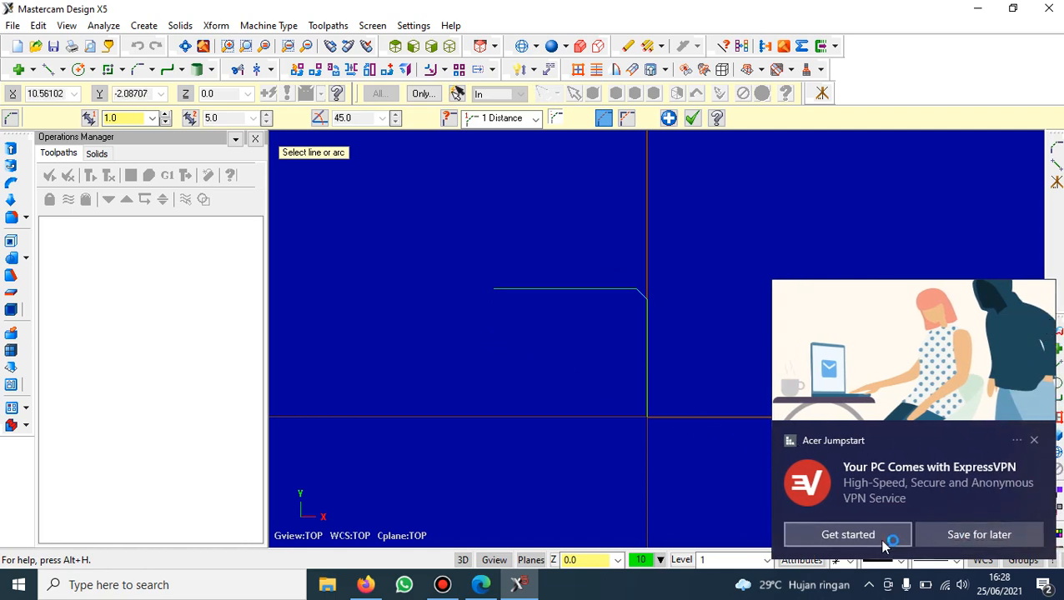
pyautogui.click(1038, 439)
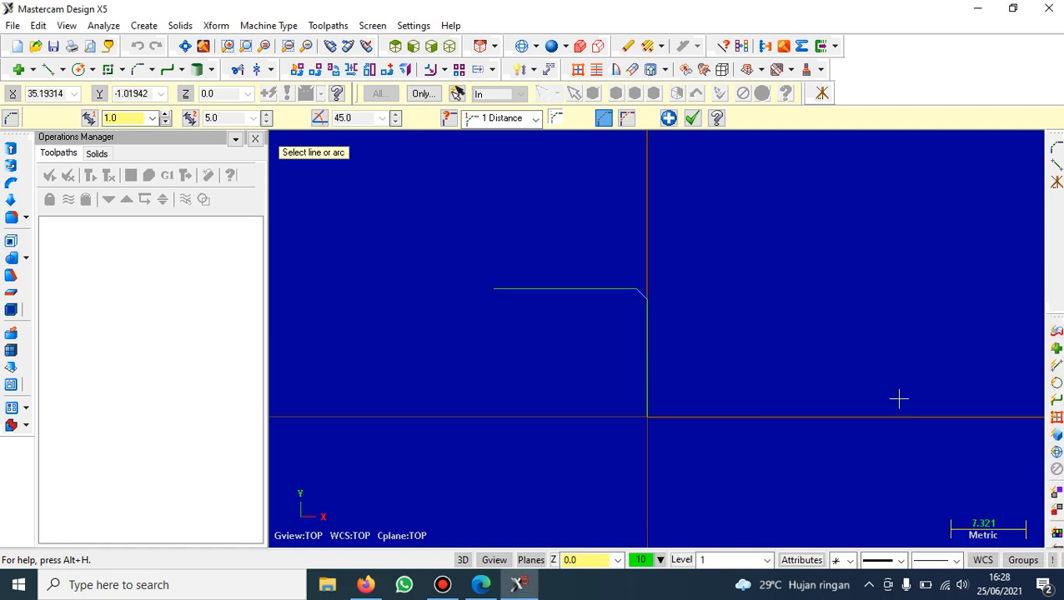
# - Consult the working drawing and draw a 1 mm vertical line downward from the free end of the horizontal line
pyautogui.click(482, 586)
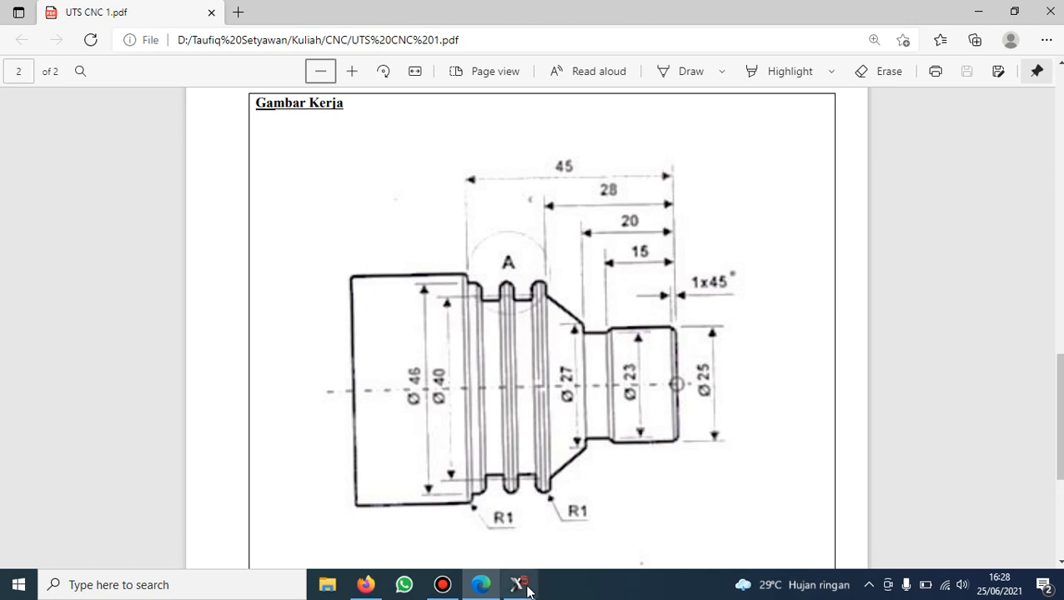
pyautogui.moveTo(519, 584)
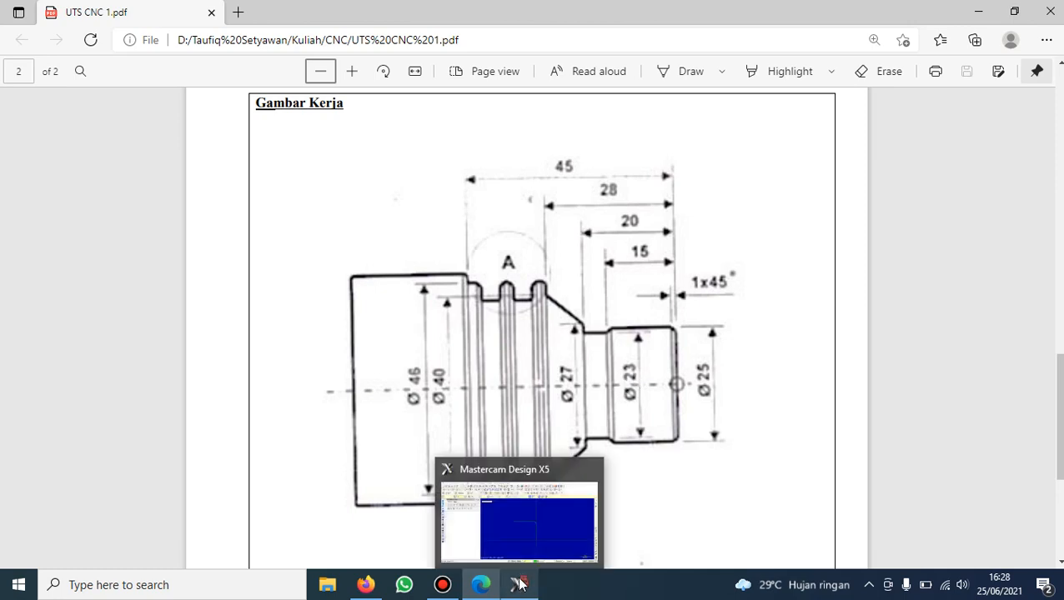
pyautogui.click(518, 583)
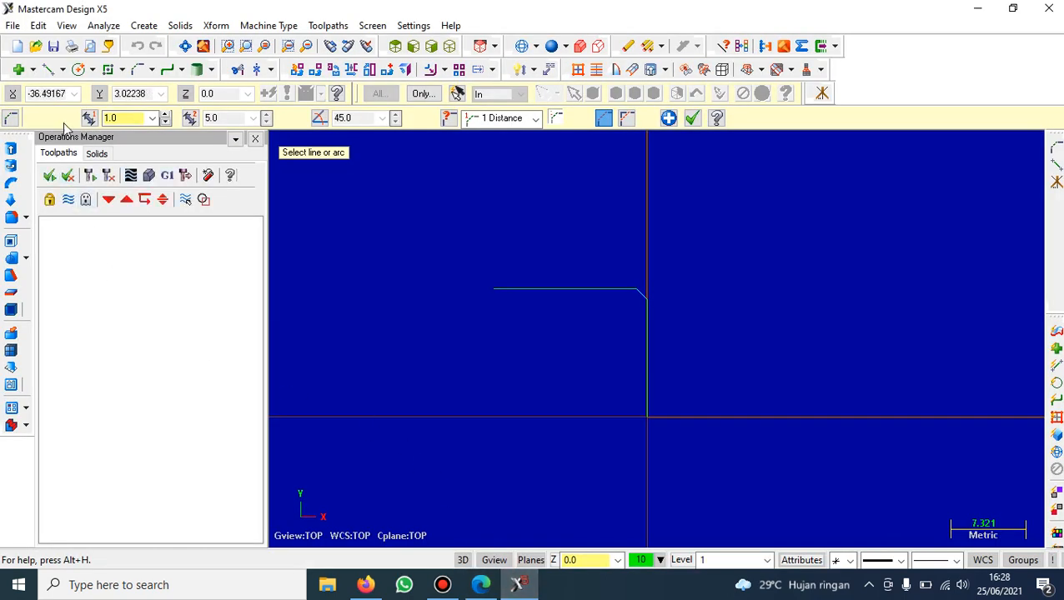
pyautogui.click(50, 70)
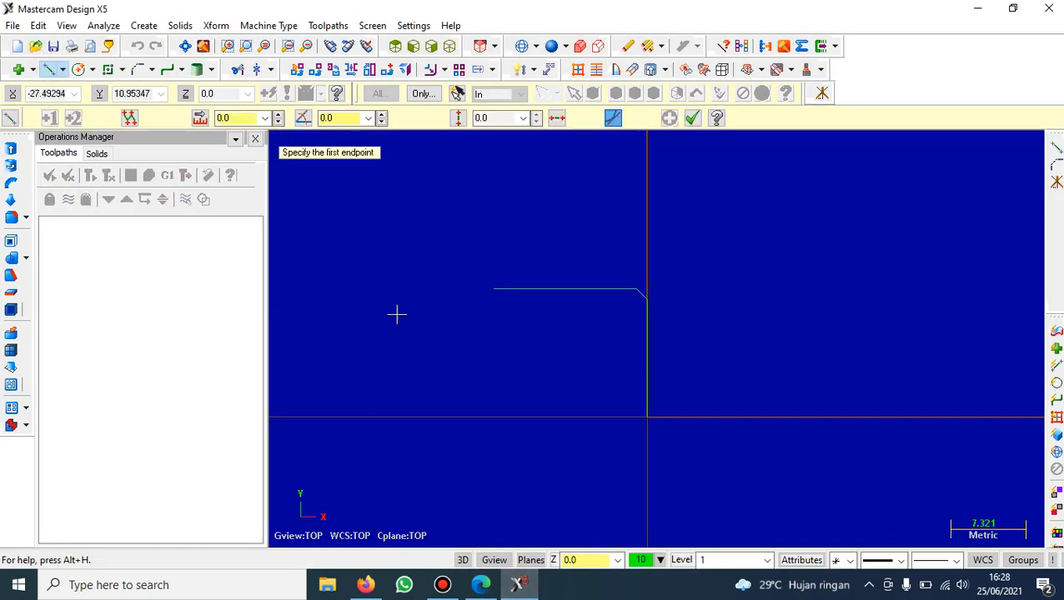
pyautogui.click(492, 289)
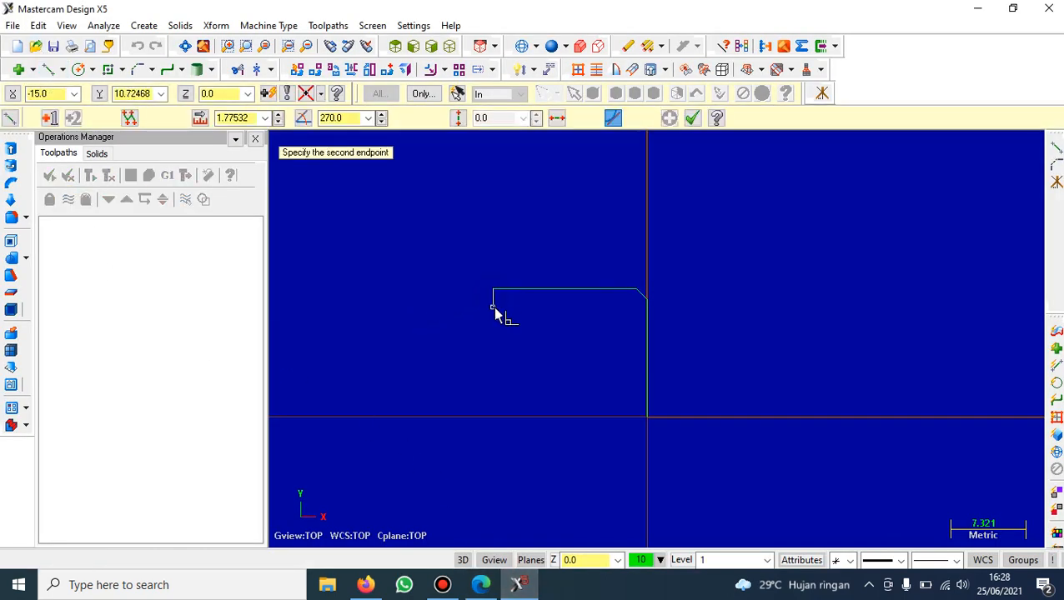
pyautogui.click(492, 307)
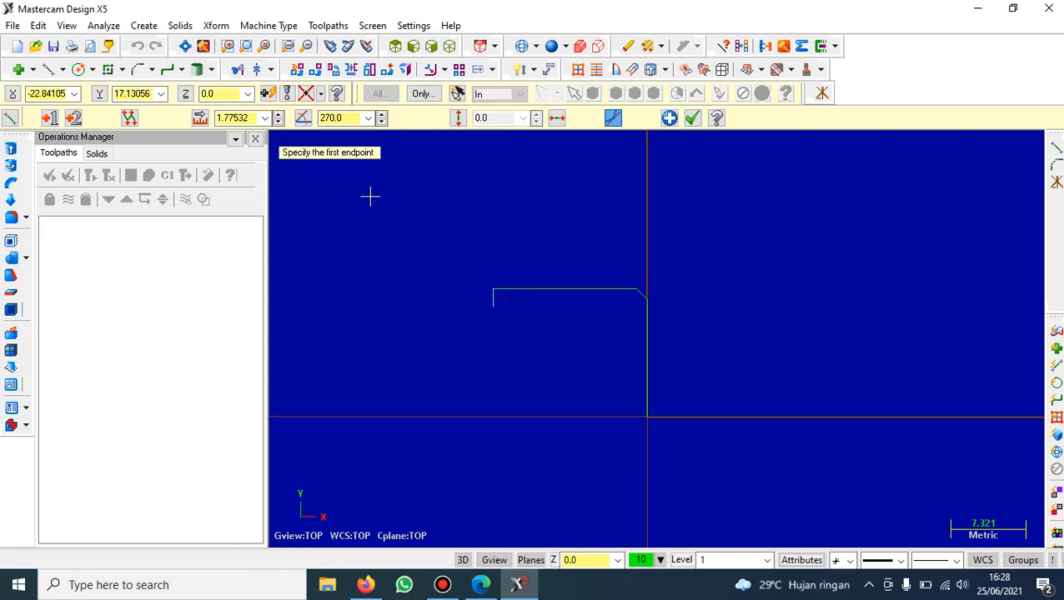
pyautogui.click(250, 118)
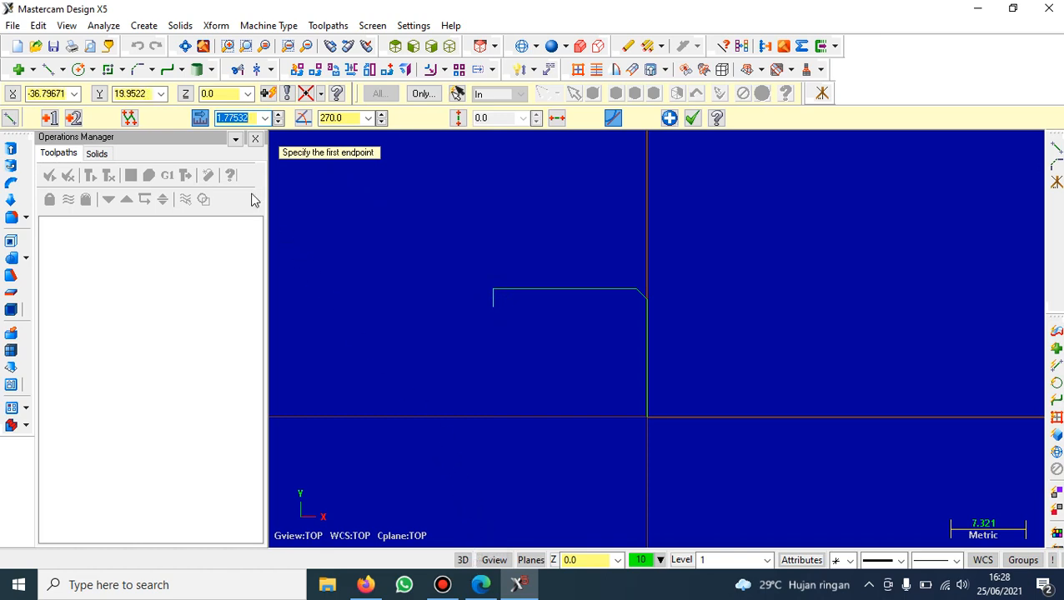
pyautogui.write('1')
pyautogui.press('Return')
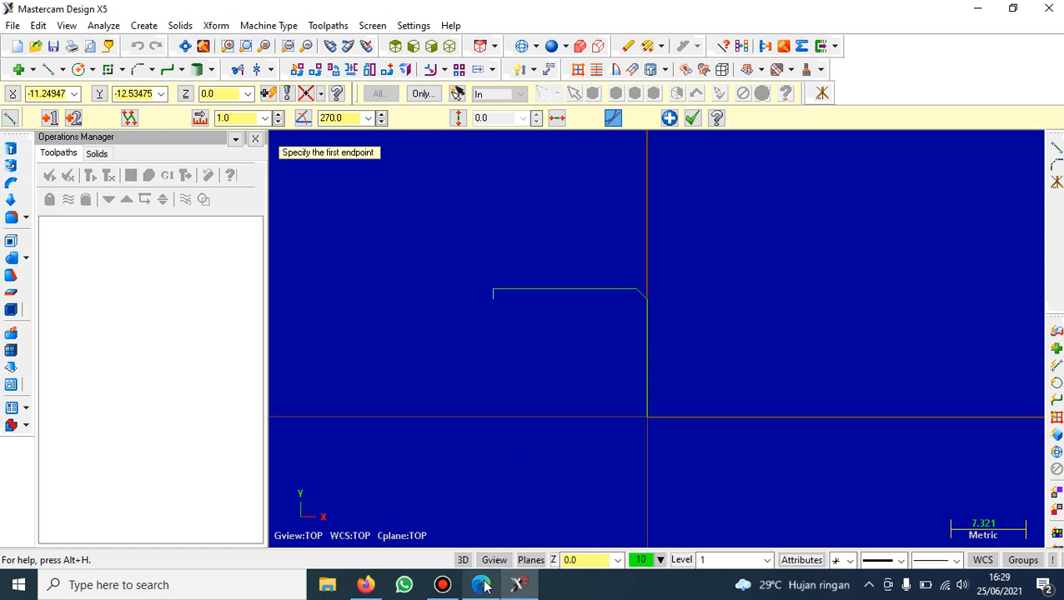
# - Consult the working drawing and draw a 5 mm horizontal line at 180 degrees from the lower end of the 1 mm vertical line
pyautogui.moveTo(482, 586)
pyautogui.click(487, 544)
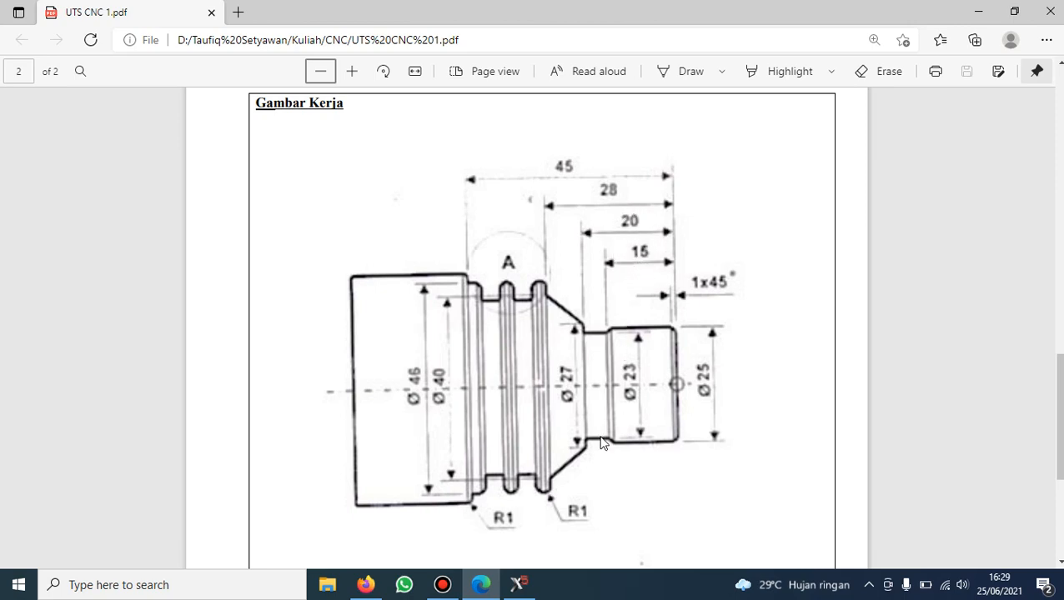
pyautogui.click(518, 585)
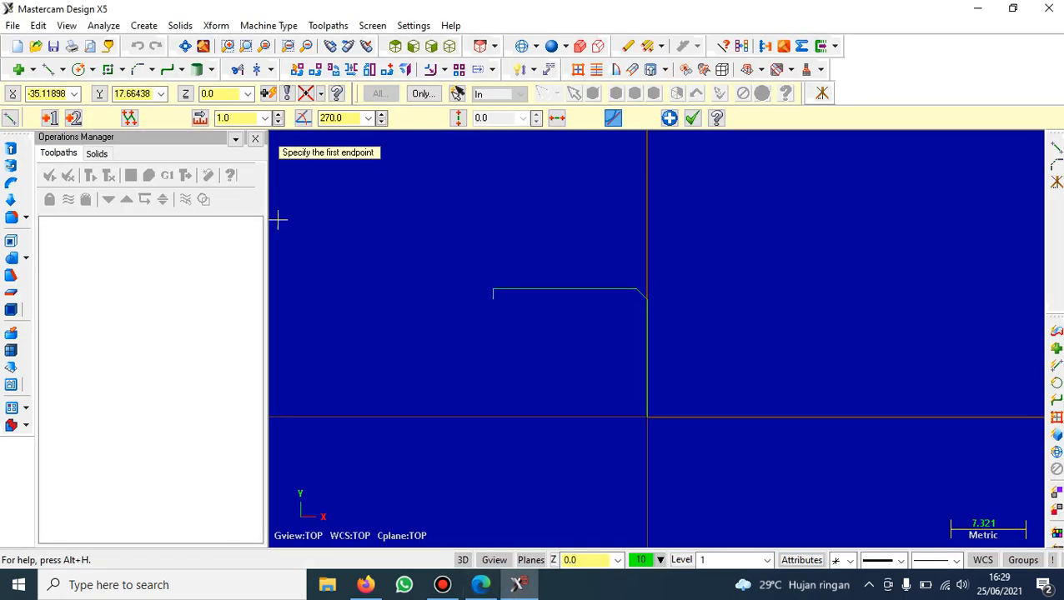
pyautogui.click(493, 300)
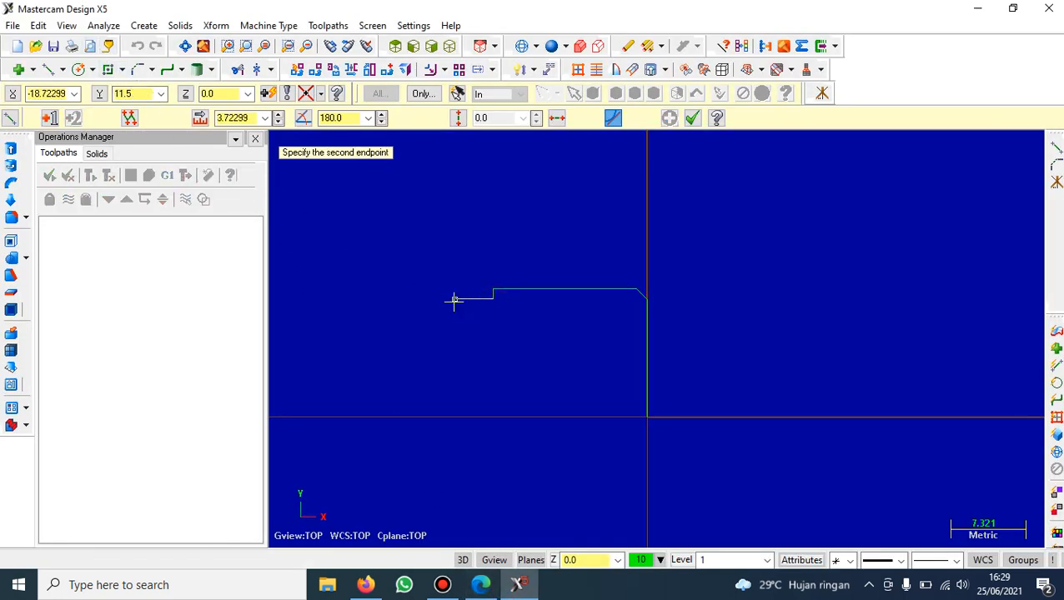
pyautogui.click(446, 301)
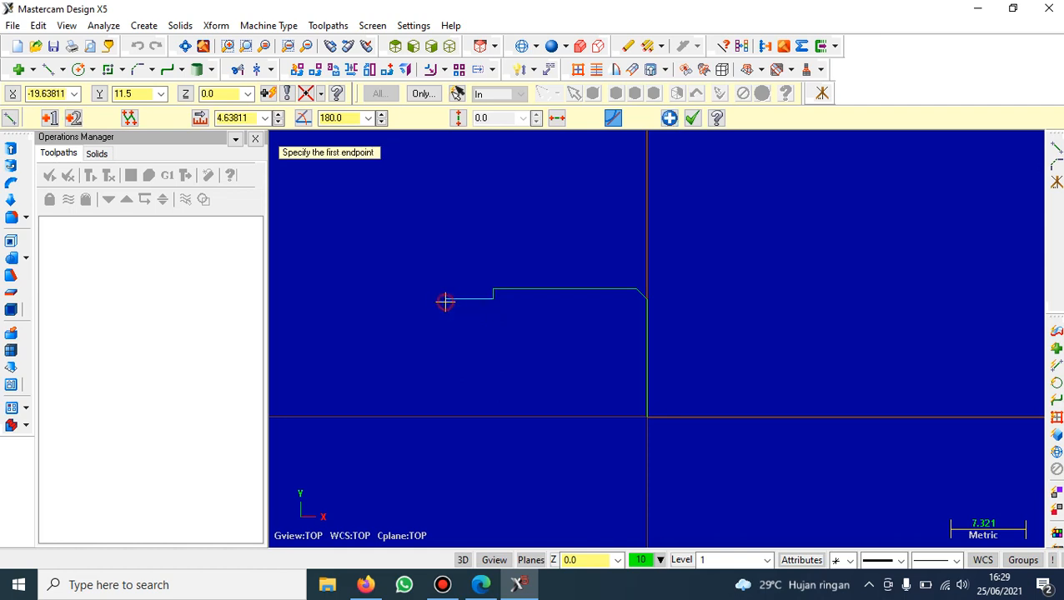
pyautogui.click(238, 118)
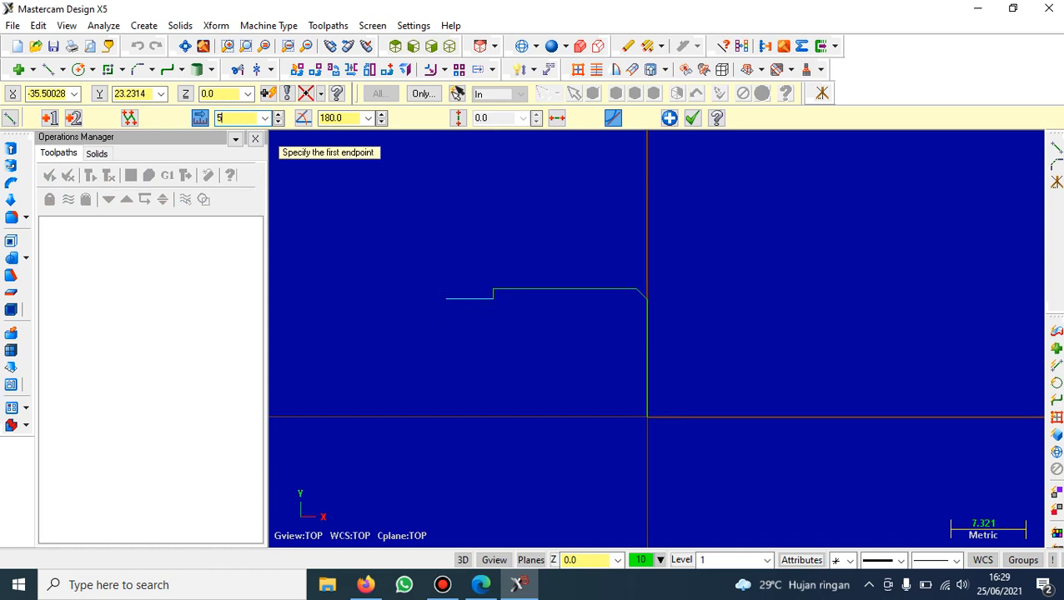
pyautogui.write('5')
pyautogui.press('Return')
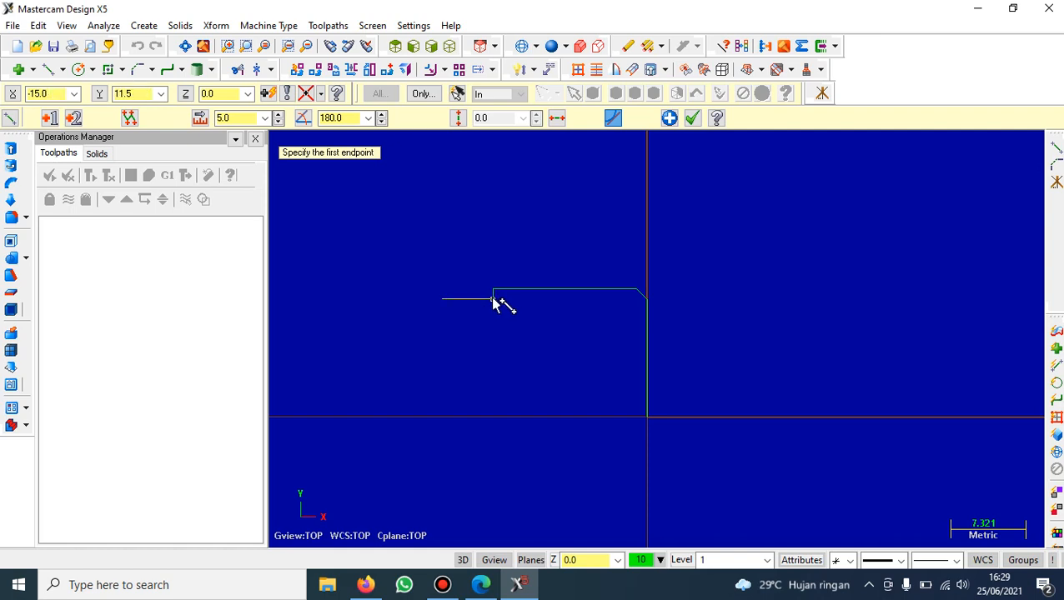
# - Chamfer the corner between the 15 mm horizontal line and the 1 mm vertical line with a single distance of 1 mm, and dismiss the warning
pyautogui.click(139, 69)
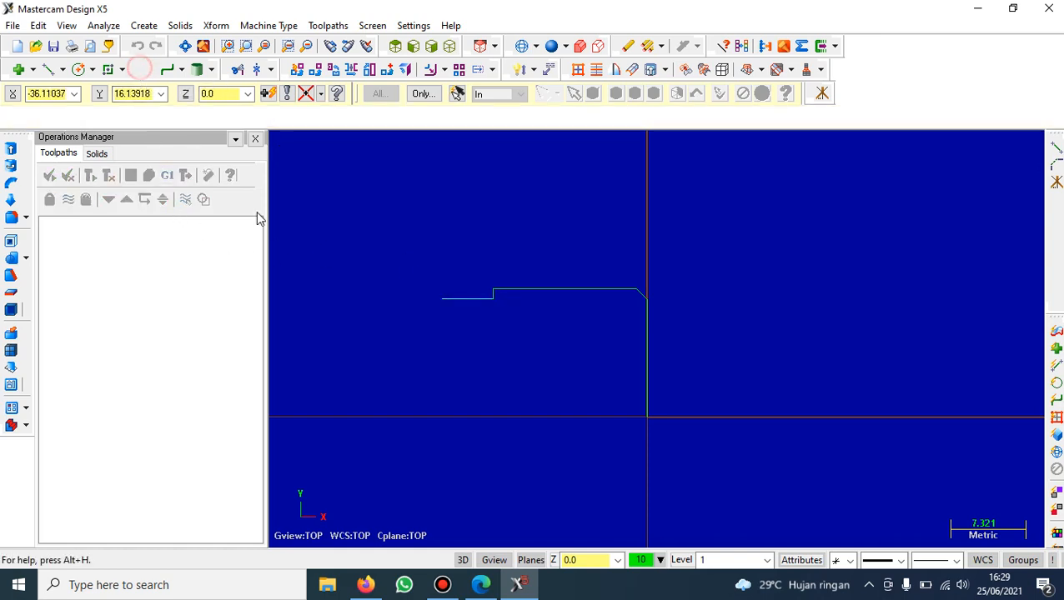
pyautogui.click(492, 294)
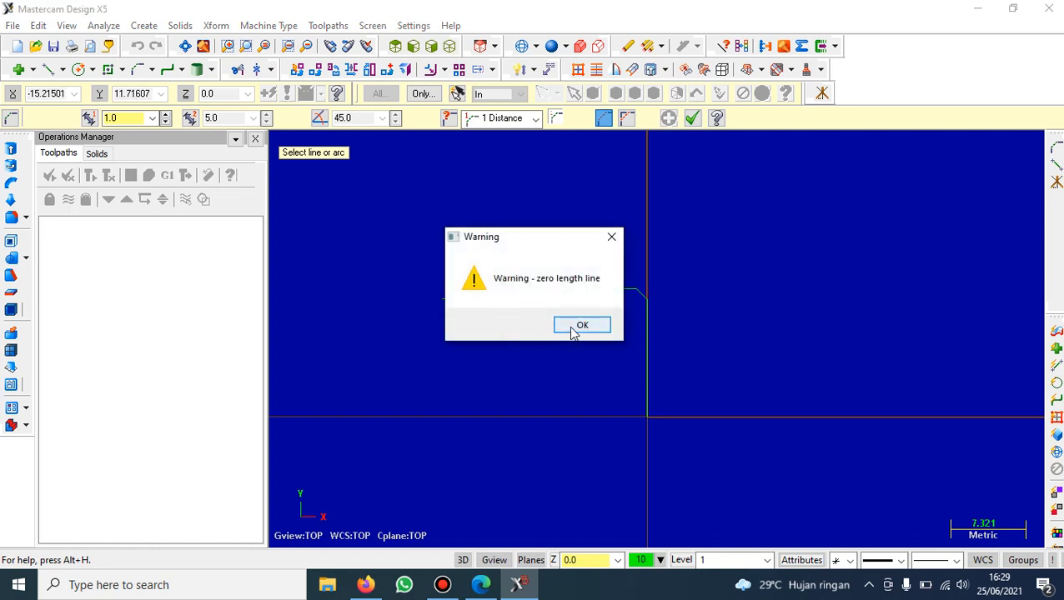
pyautogui.click(572, 326)
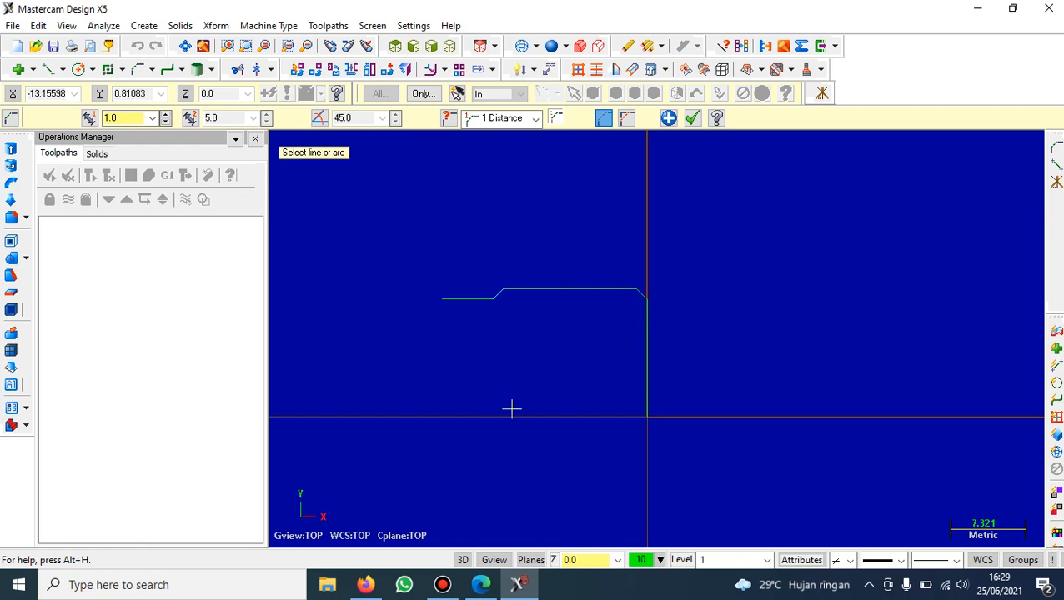
# - Consult the working drawing and draw a 2 mm vertical line upward from the free end of the 5 mm horizontal line
pyautogui.click(486, 587)
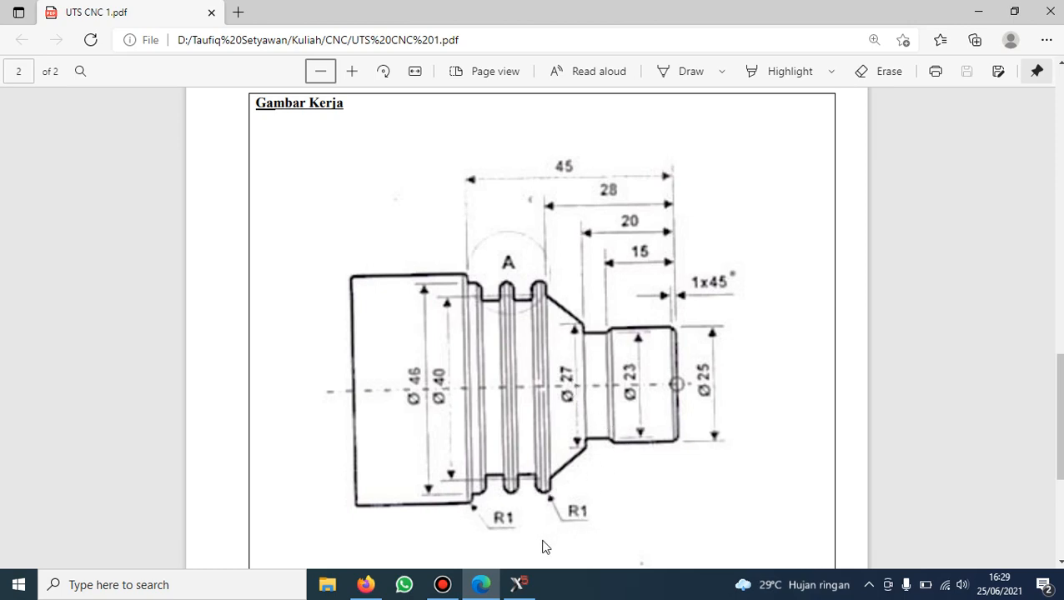
pyautogui.click(526, 586)
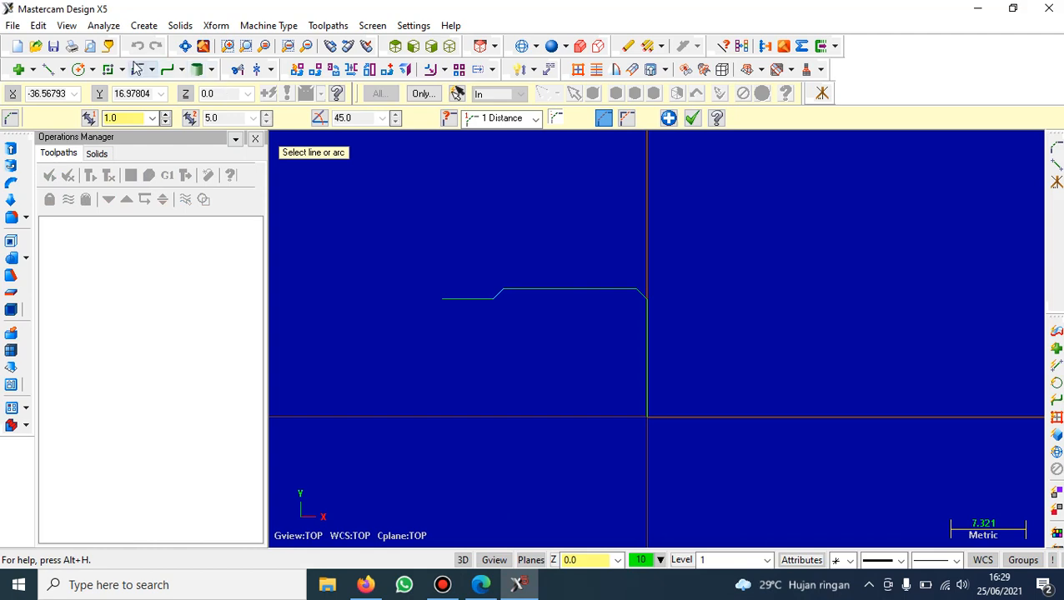
pyautogui.click(47, 69)
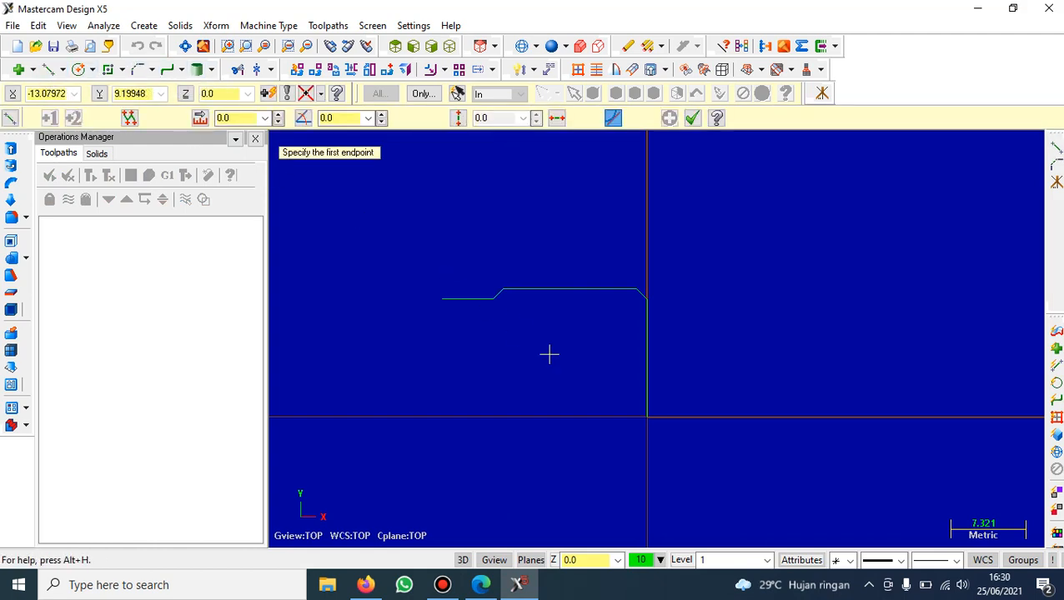
pyautogui.click(442, 298)
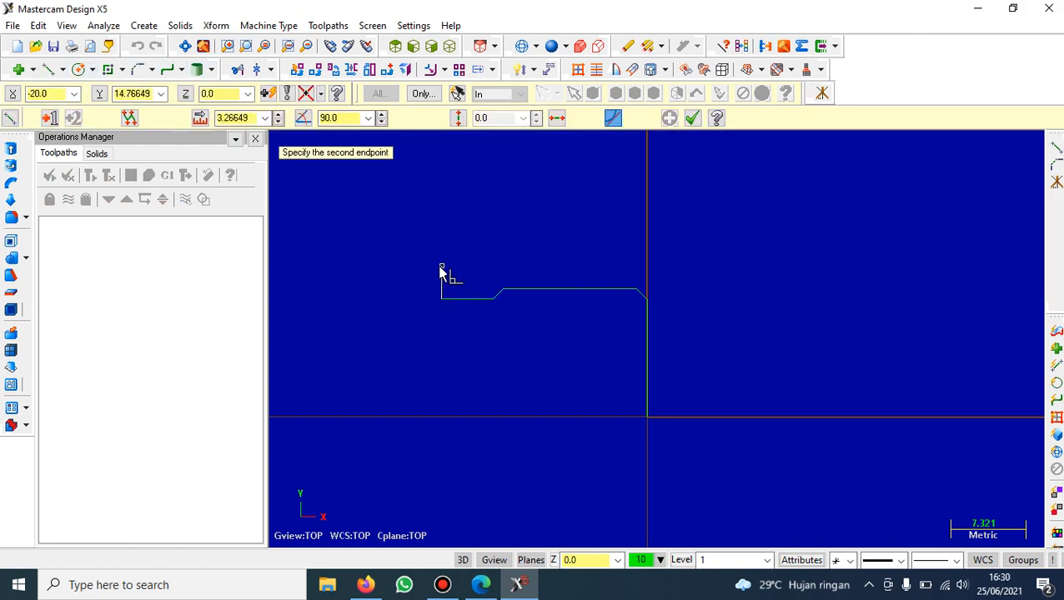
pyautogui.click(438, 266)
pyautogui.click(242, 119)
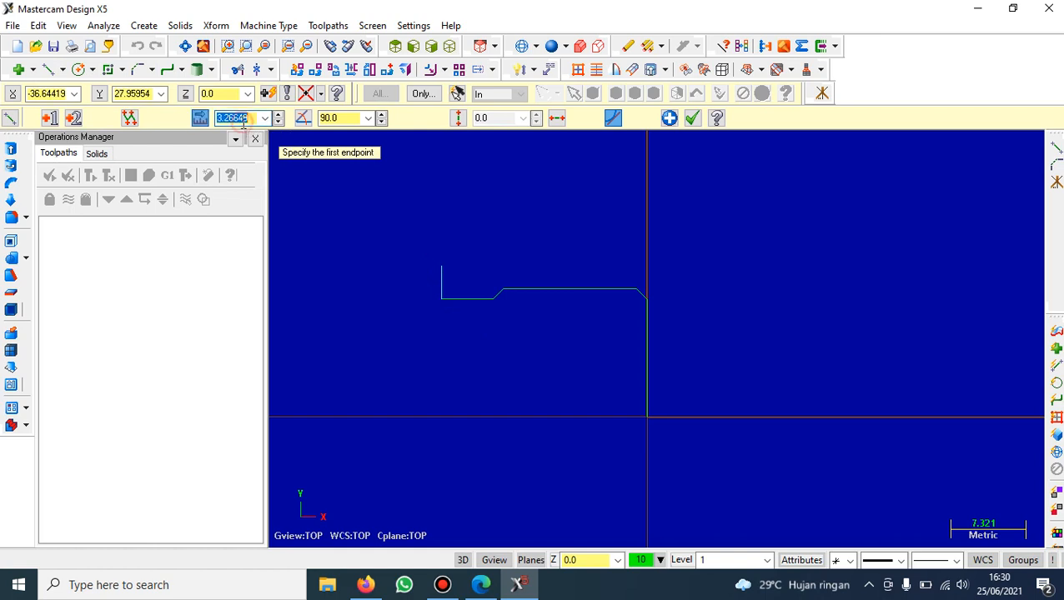
pyautogui.write('2')
pyautogui.press('Return')
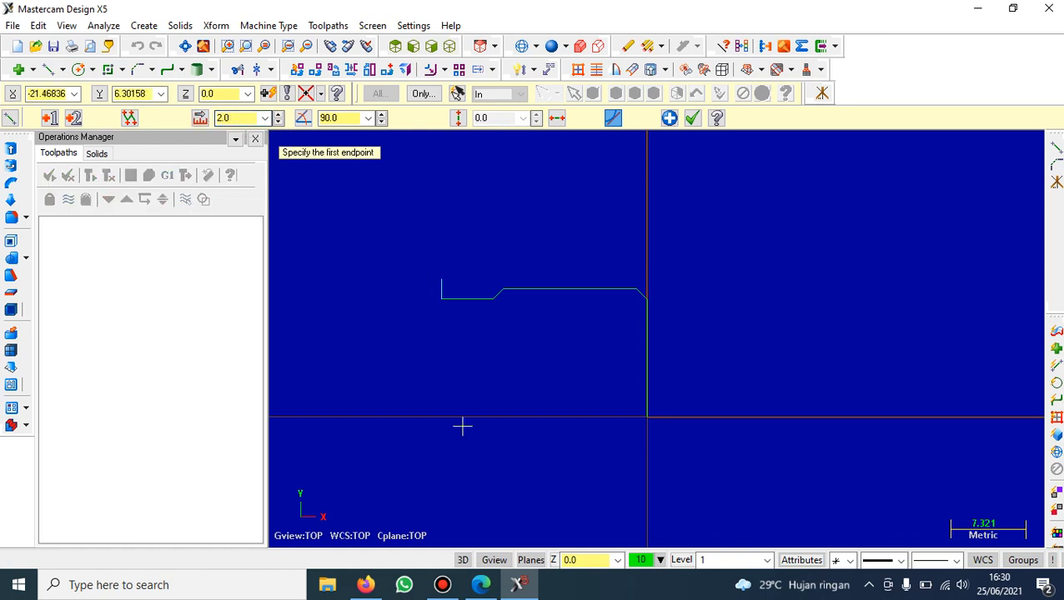
# - Consult the working drawing and draw an 8 mm horizontal line at 180 degrees from the upper end of the 2 mm vertical line
pyautogui.click(480, 585)
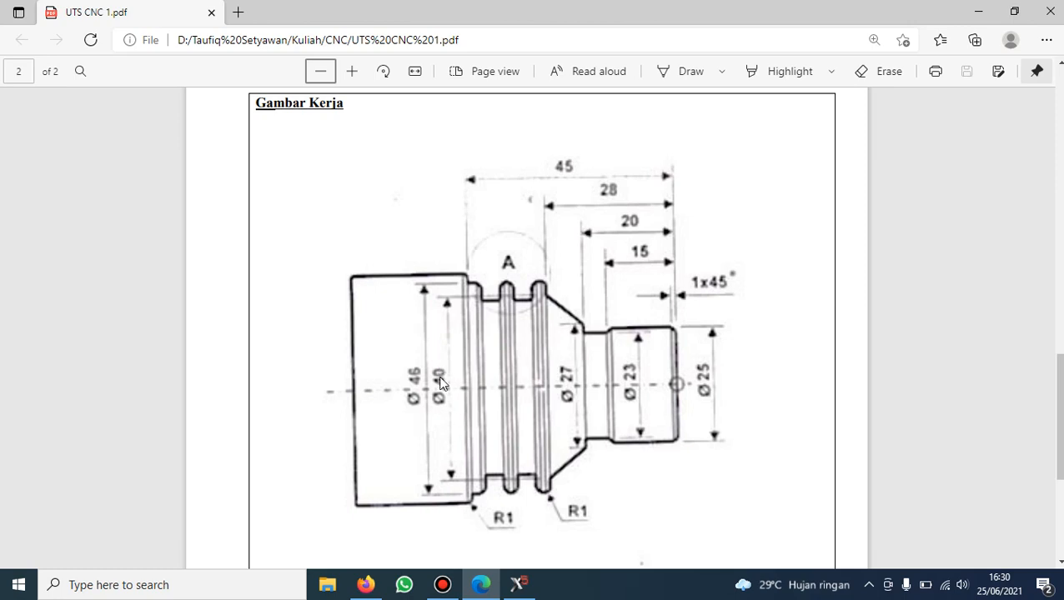
pyautogui.moveTo(519, 597)
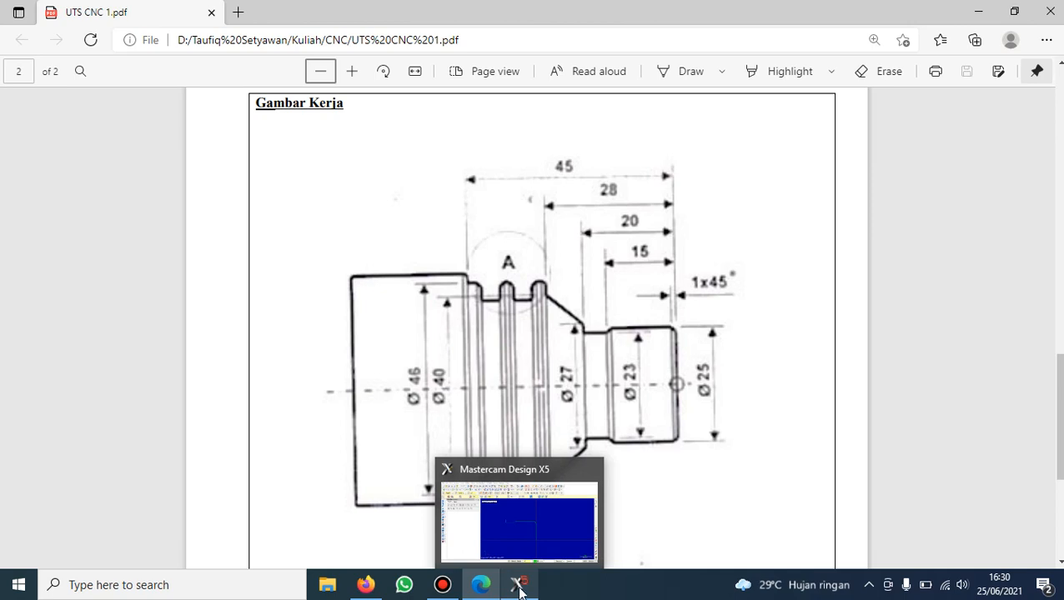
pyautogui.click(518, 592)
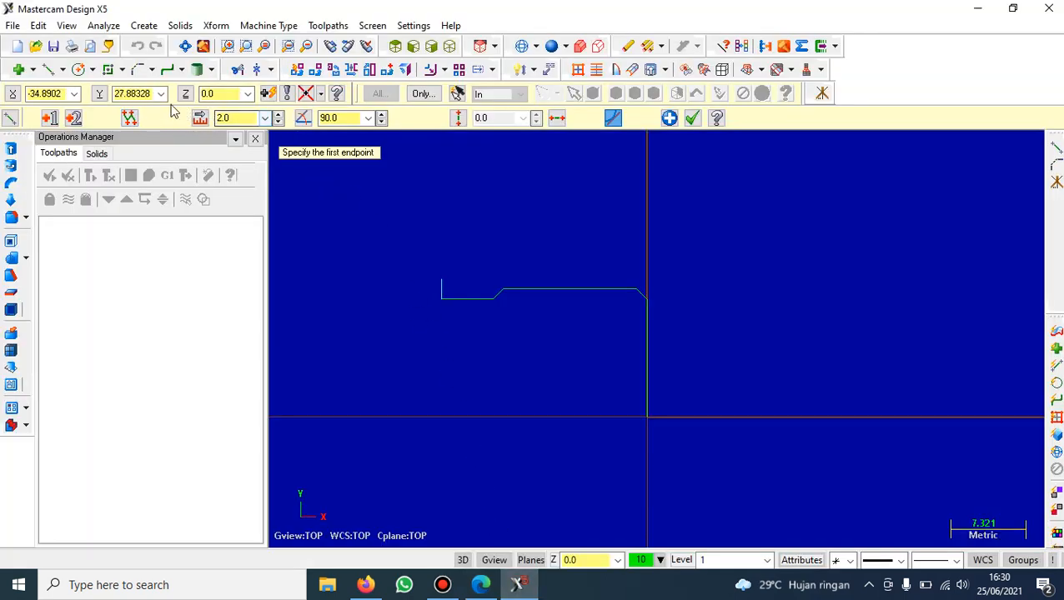
pyautogui.click(441, 279)
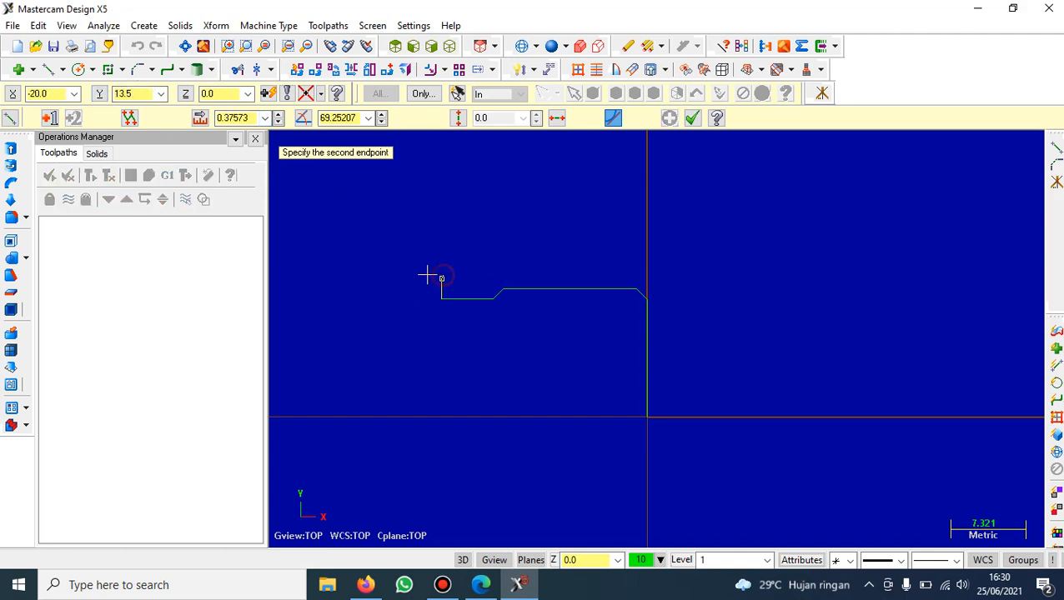
pyautogui.click(369, 279)
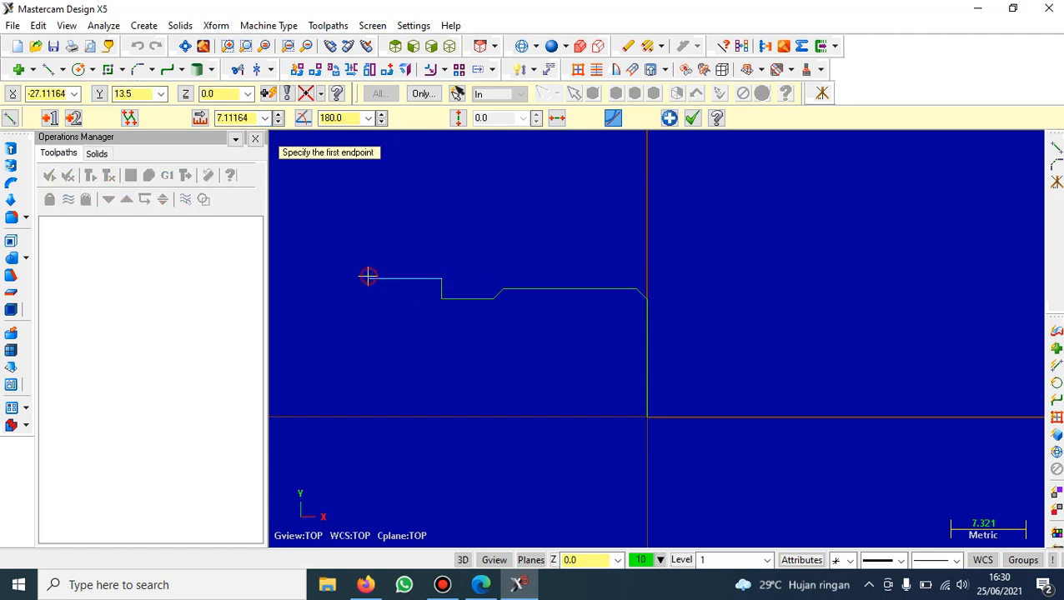
pyautogui.click(238, 118)
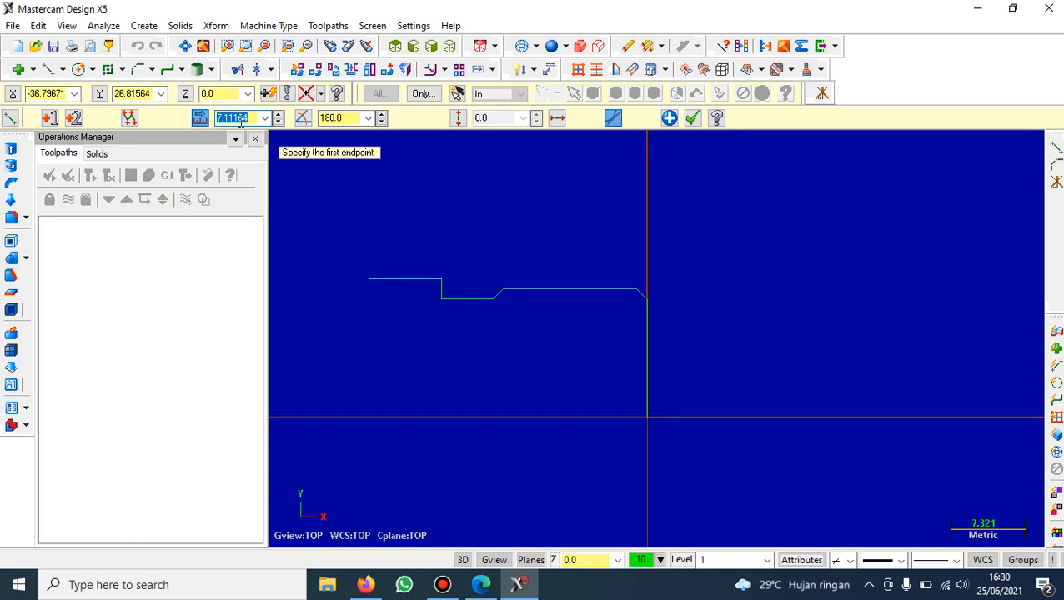
pyautogui.write('8')
pyautogui.press('Return')
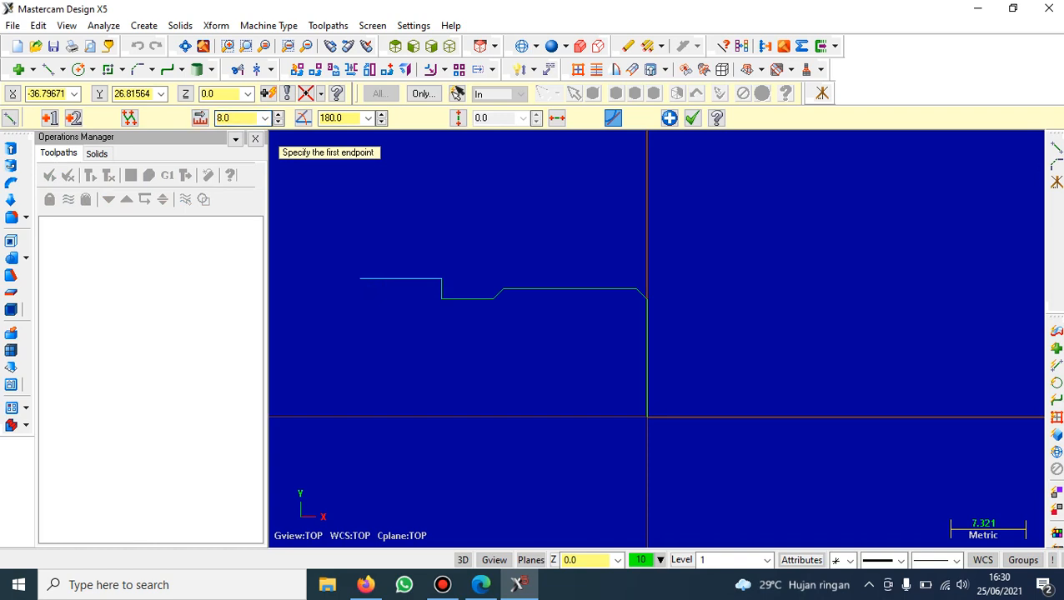
# - Draw a 6.5 mm vertical line upward from the free end of the 8 mm horizontal line
pyautogui.click(359, 280)
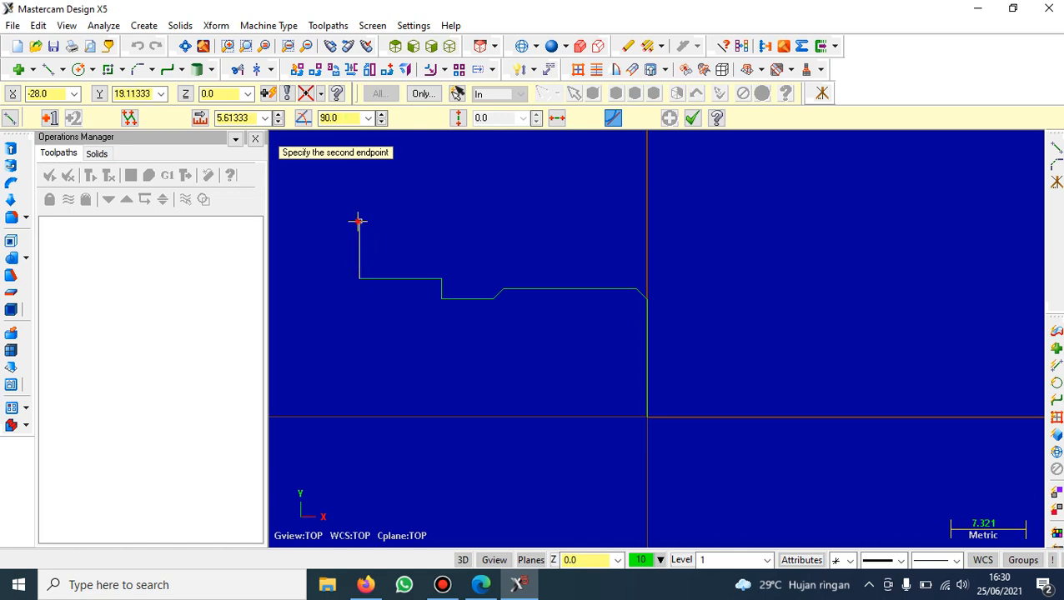
pyautogui.click(360, 221)
pyautogui.click(238, 117)
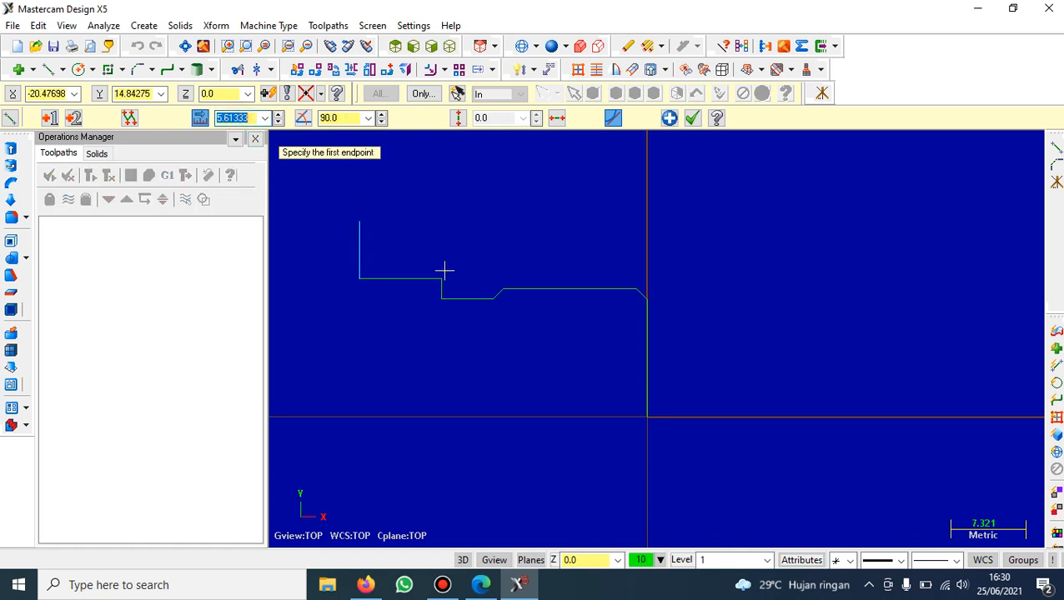
pyautogui.write('6.')
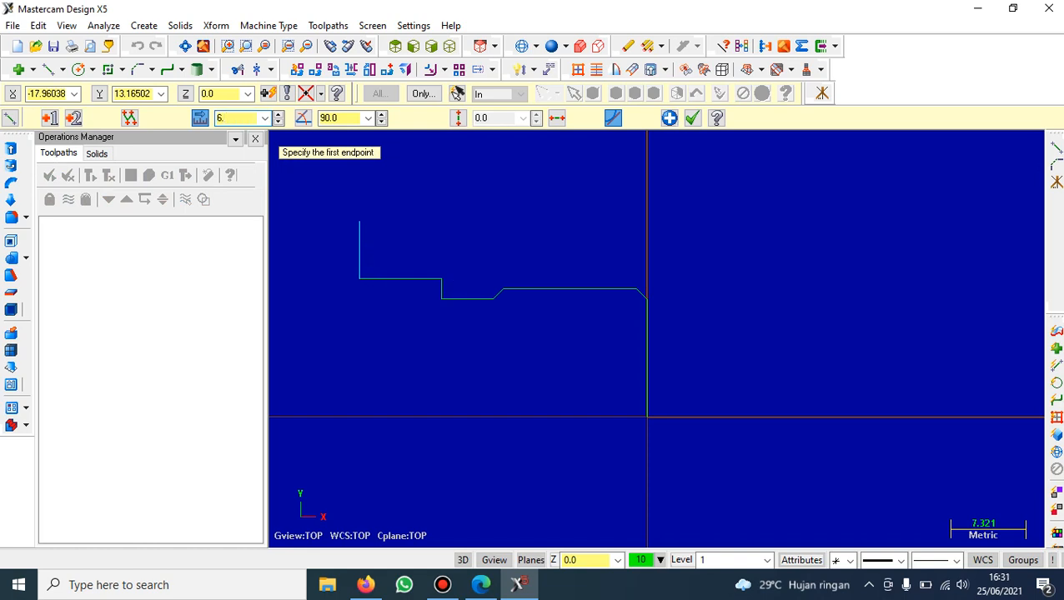
pyautogui.press('BackSpace')
pyautogui.press('BackSpace')
pyautogui.write('.5')
pyautogui.press('Return')
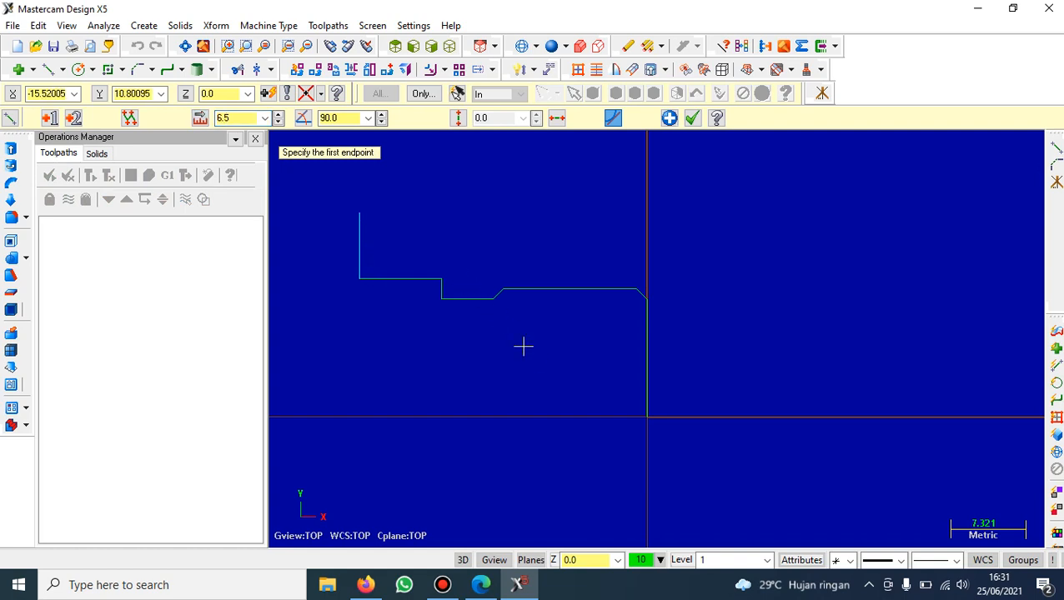
# - Draw the taper line from the top of the 6.5 mm line to the 2 mm line's upper end, and remove the 6.5 mm and 8 mm helper lines
pyautogui.click(358, 215)
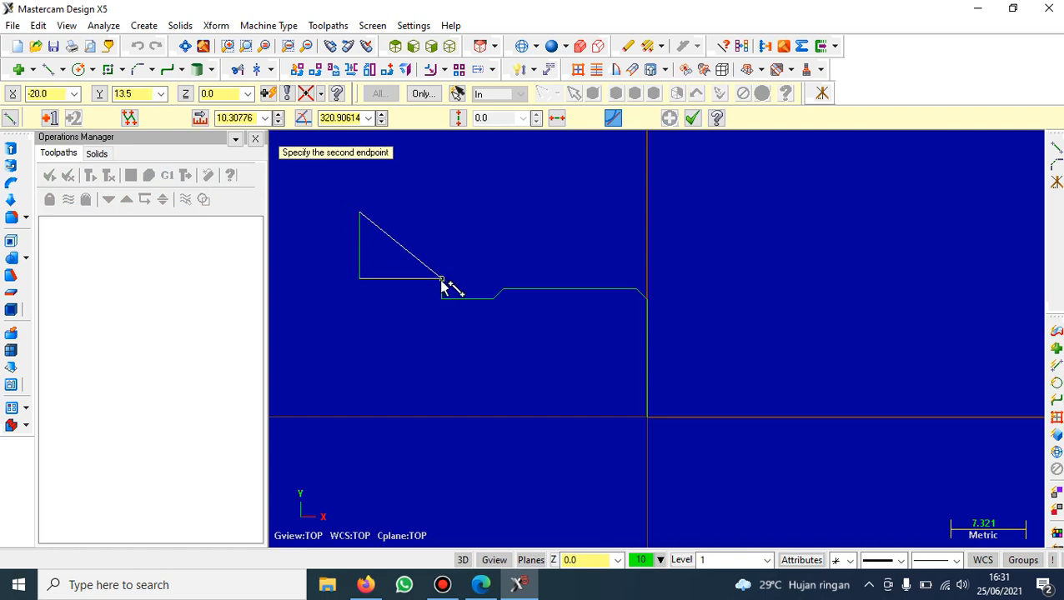
pyautogui.click(440, 279)
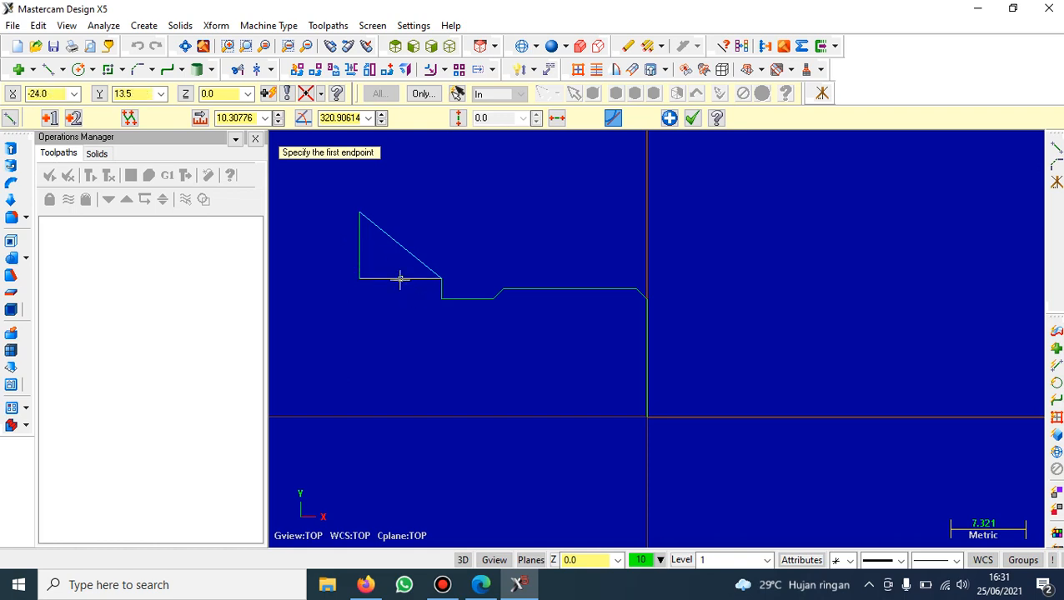
pyautogui.click(237, 74)
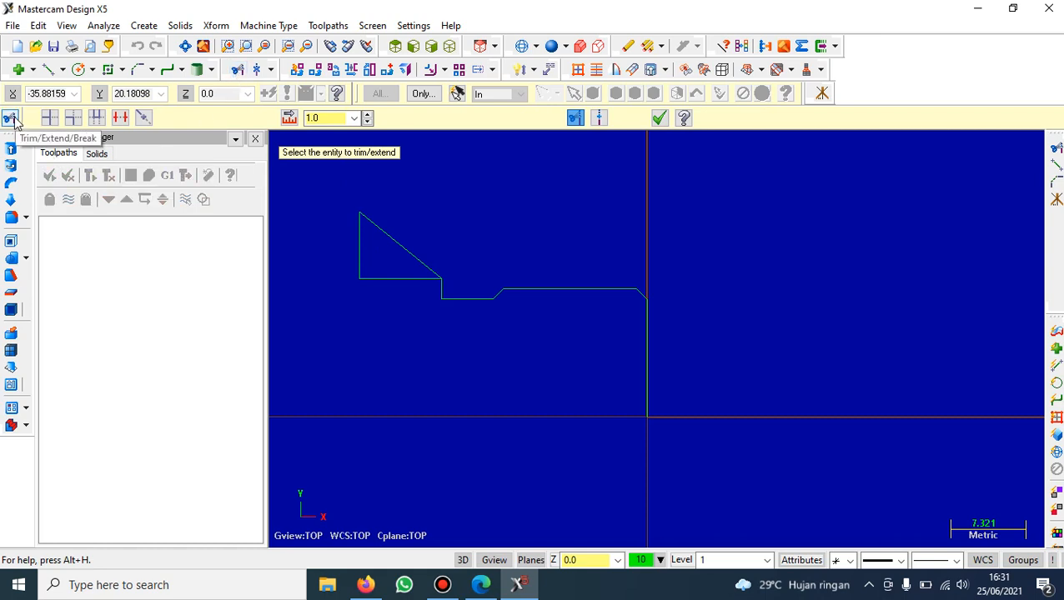
pyautogui.click(121, 118)
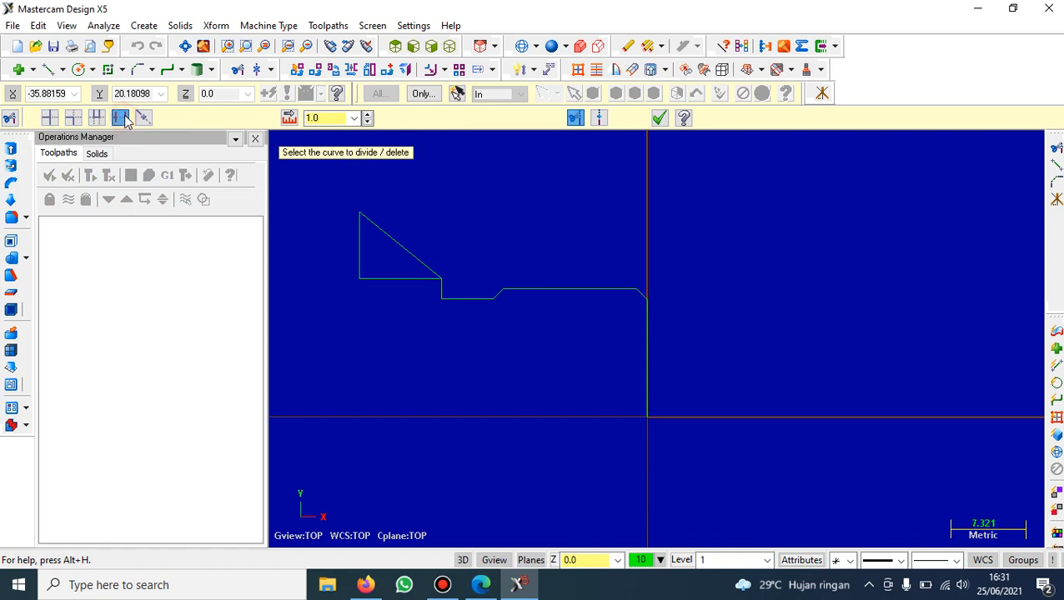
pyautogui.click(359, 251)
pyautogui.click(381, 276)
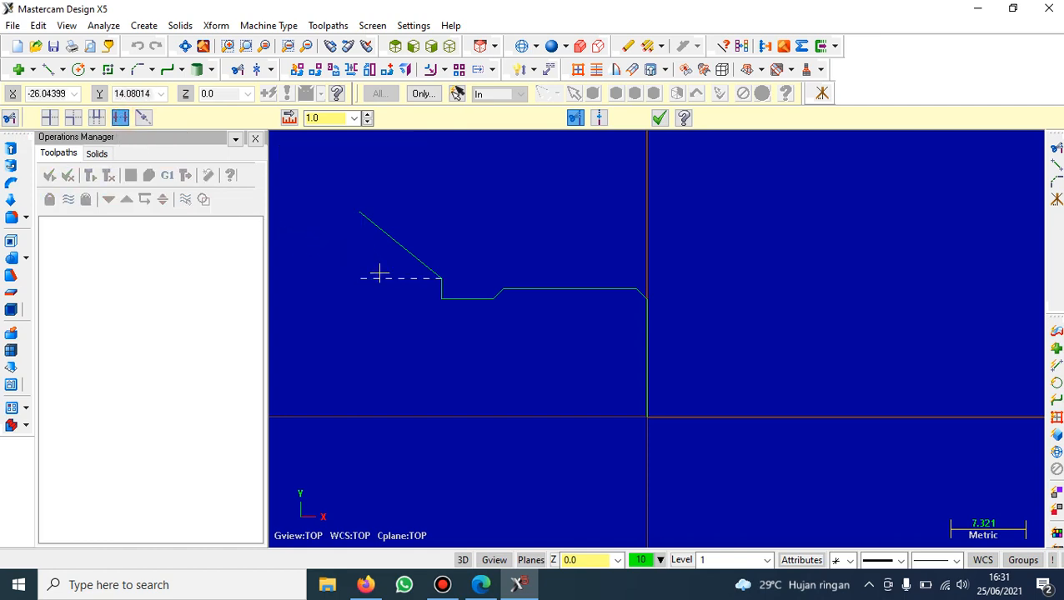
# - Consult the working drawing and draw a 3 mm vertical line upward from the upper end of the taper line
pyautogui.click(484, 586)
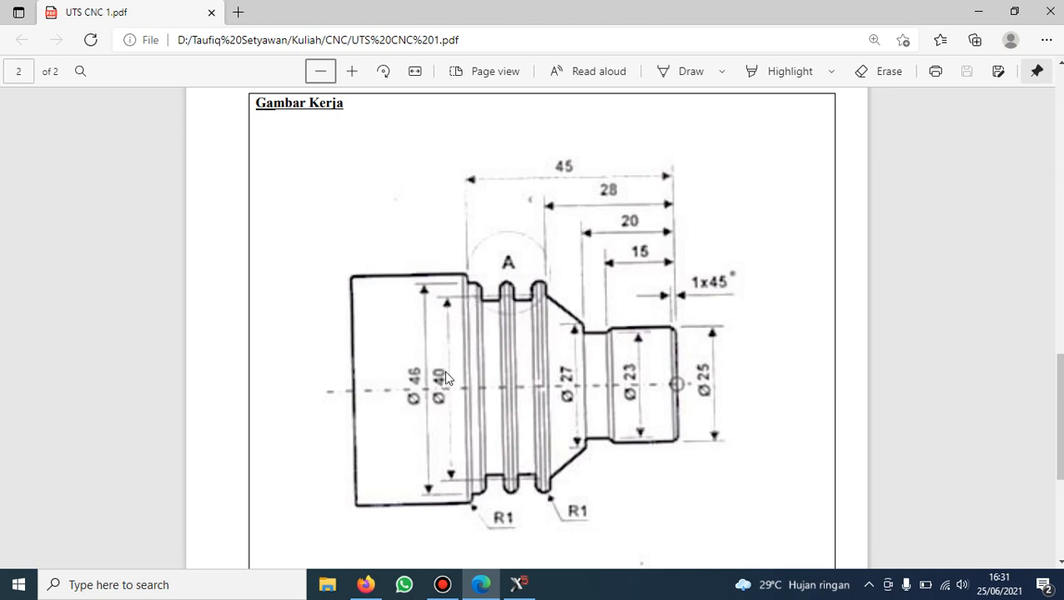
pyautogui.click(518, 584)
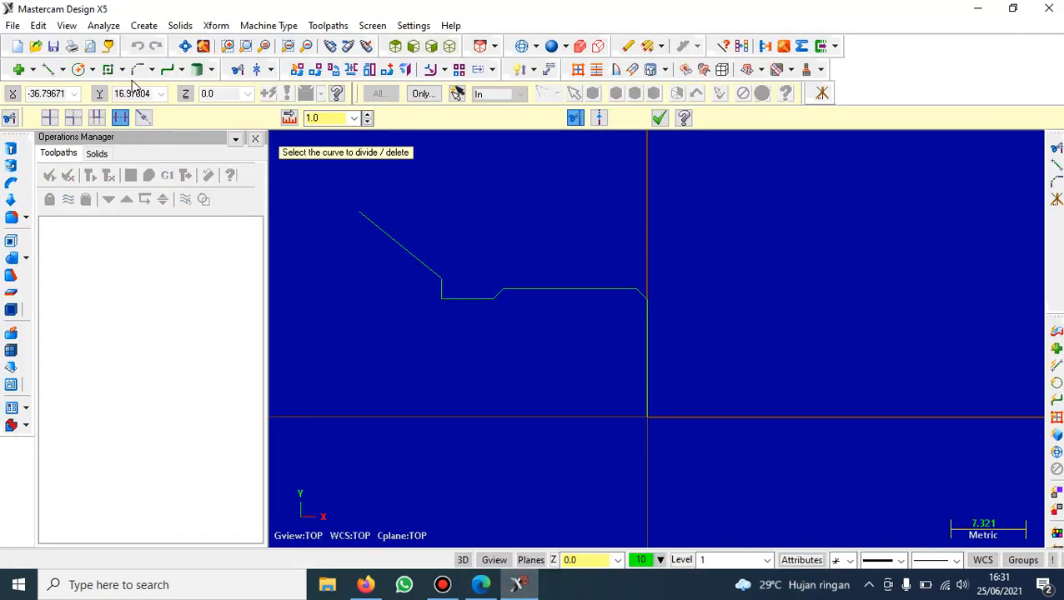
pyautogui.click(47, 70)
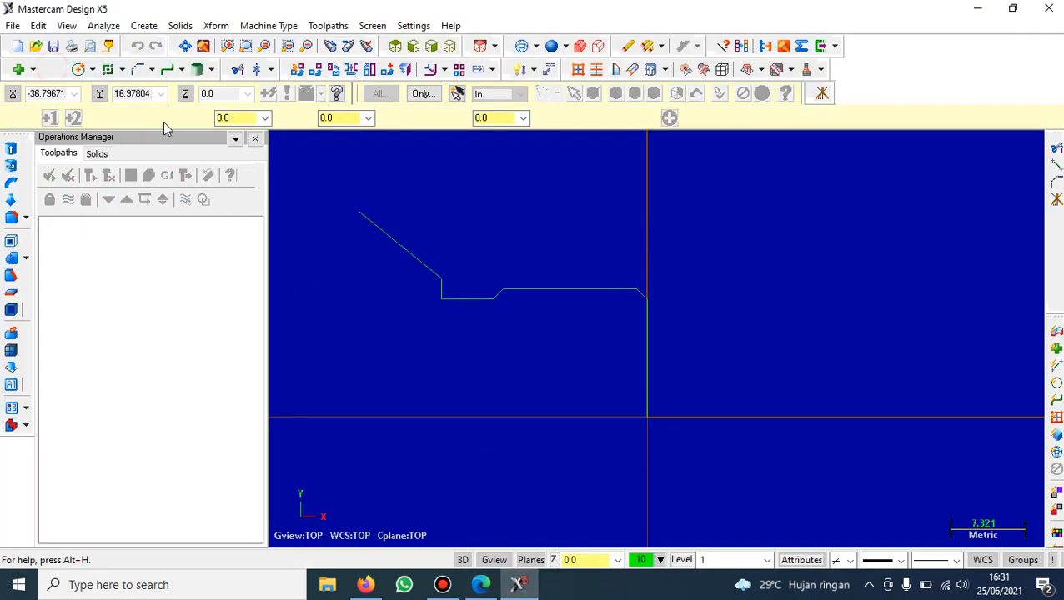
pyautogui.click(360, 212)
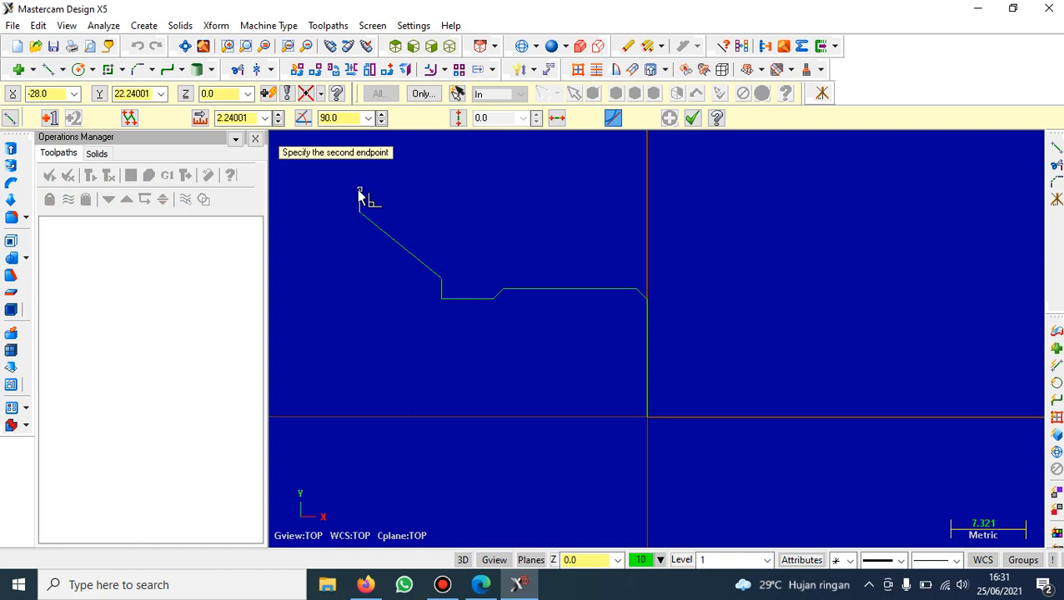
pyautogui.click(359, 191)
pyautogui.click(238, 117)
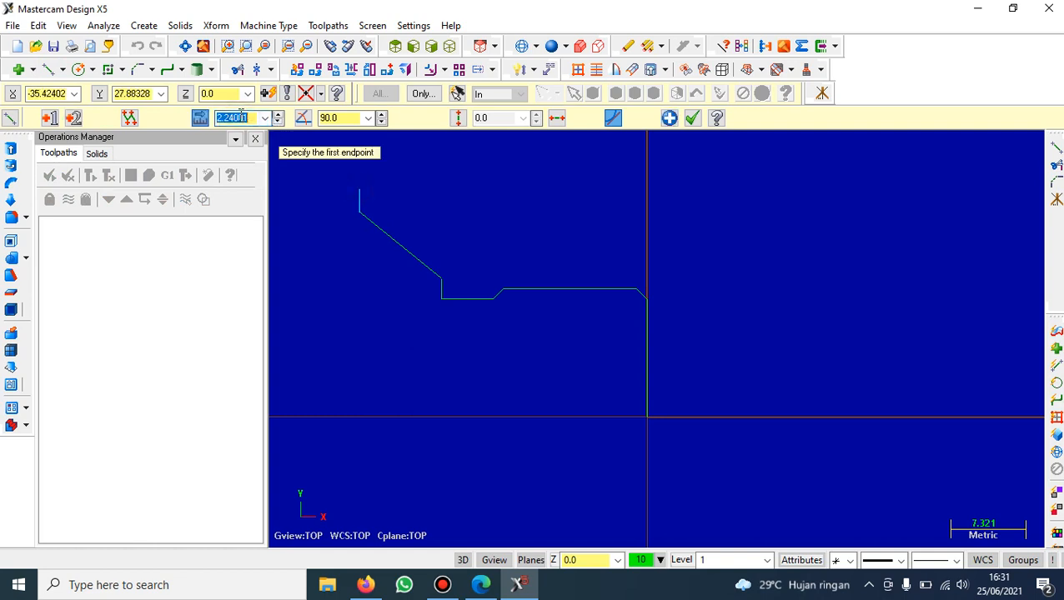
pyautogui.write('3')
pyautogui.press('Return')
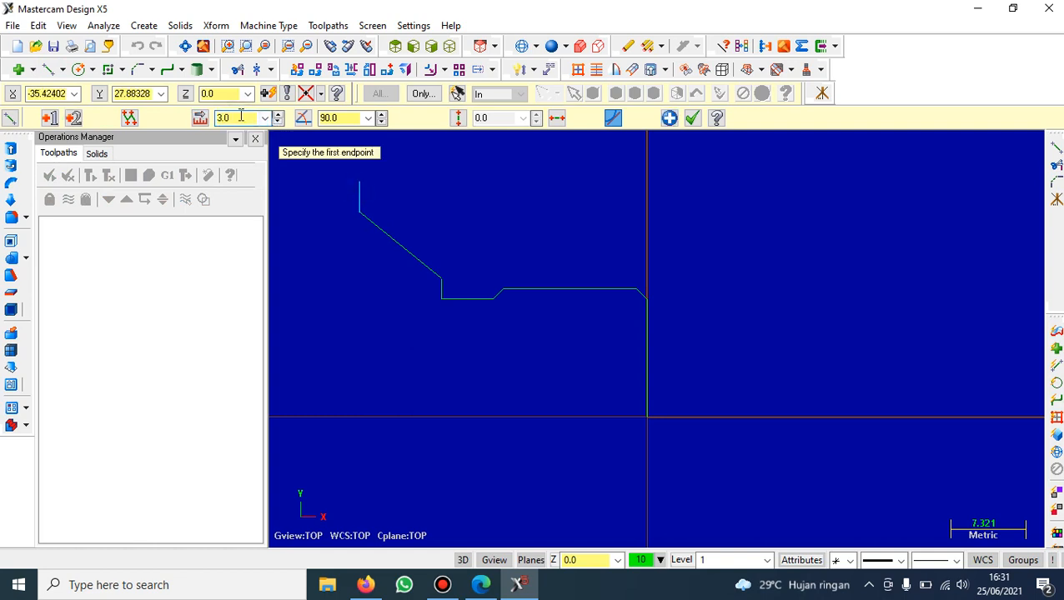
# - Consult Detail A in the working drawing and draw a 3 mm horizontal line at 180 degrees from the top of the 3 mm vertical line
pyautogui.click(482, 589)
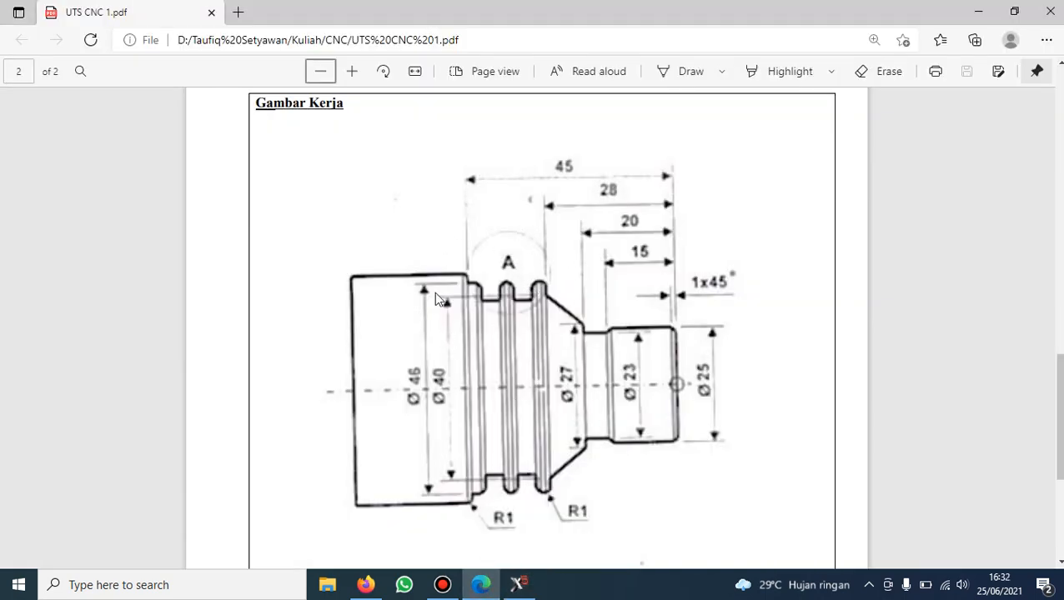
pyautogui.scroll(-5, 504, 316)
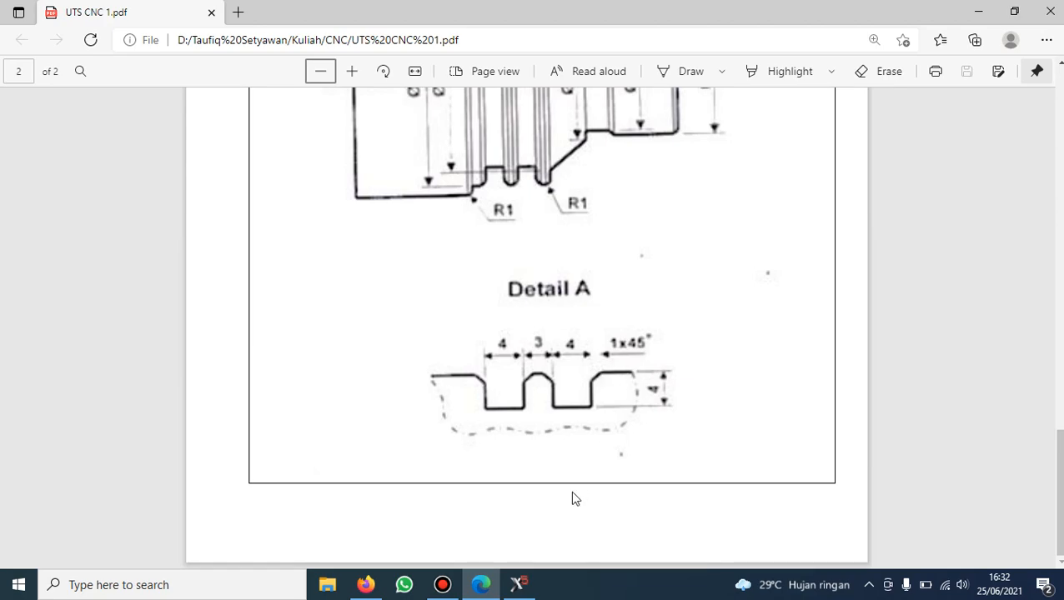
pyautogui.click(518, 584)
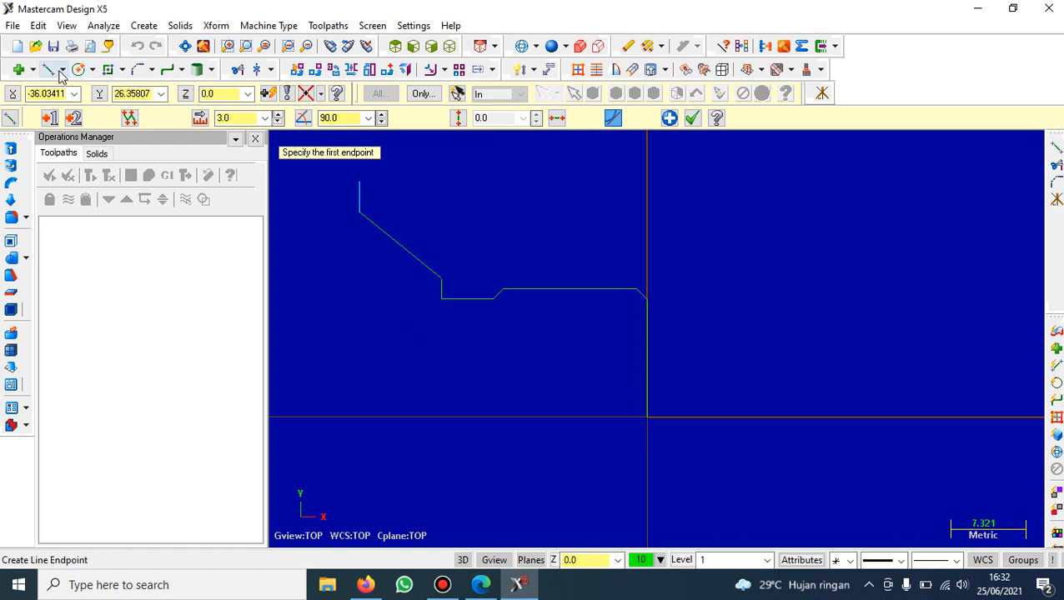
pyautogui.click(359, 183)
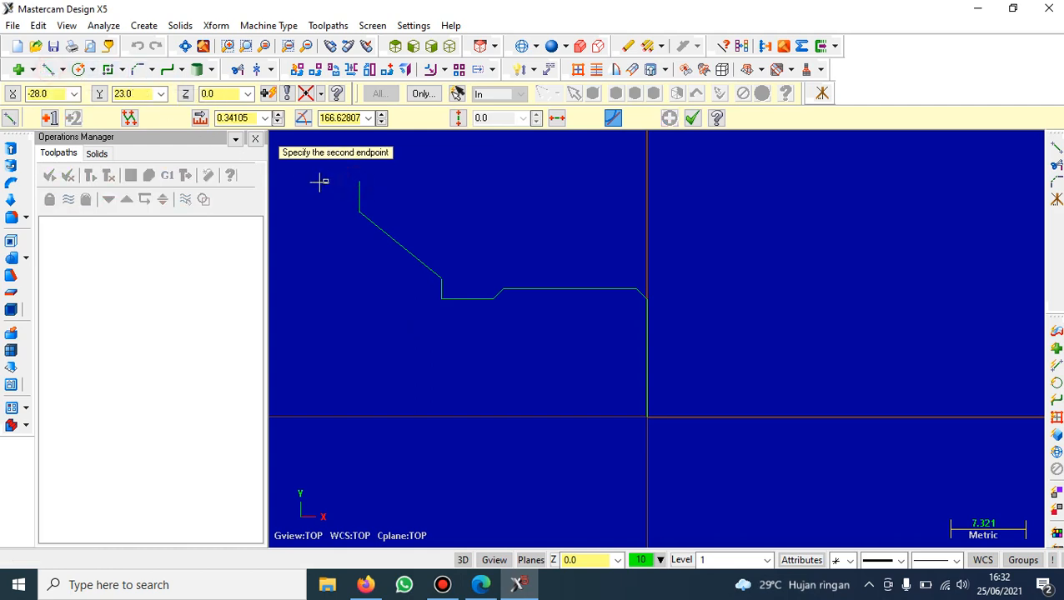
pyautogui.click(317, 183)
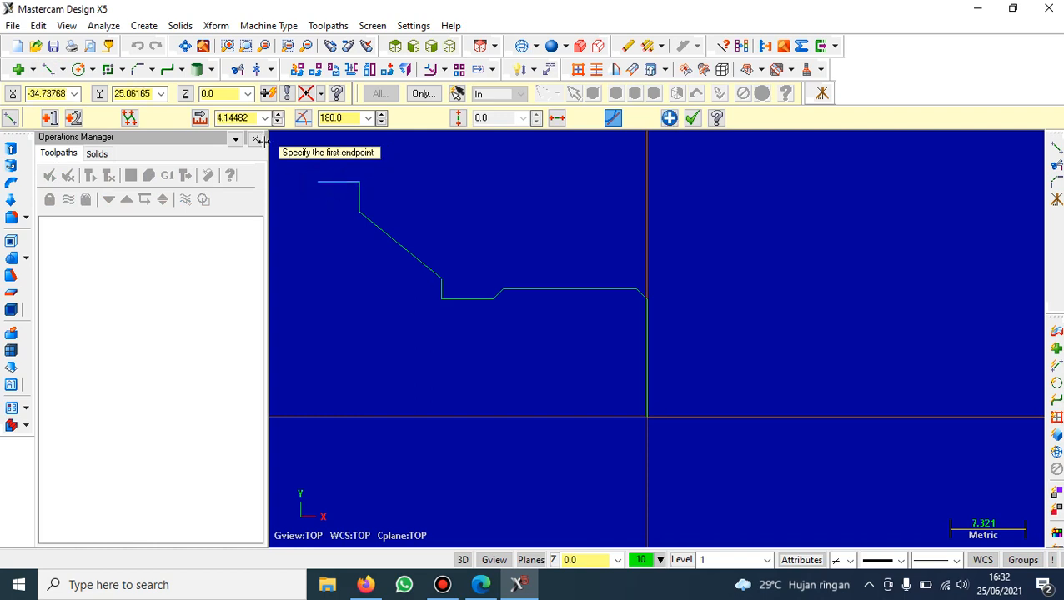
pyautogui.click(234, 119)
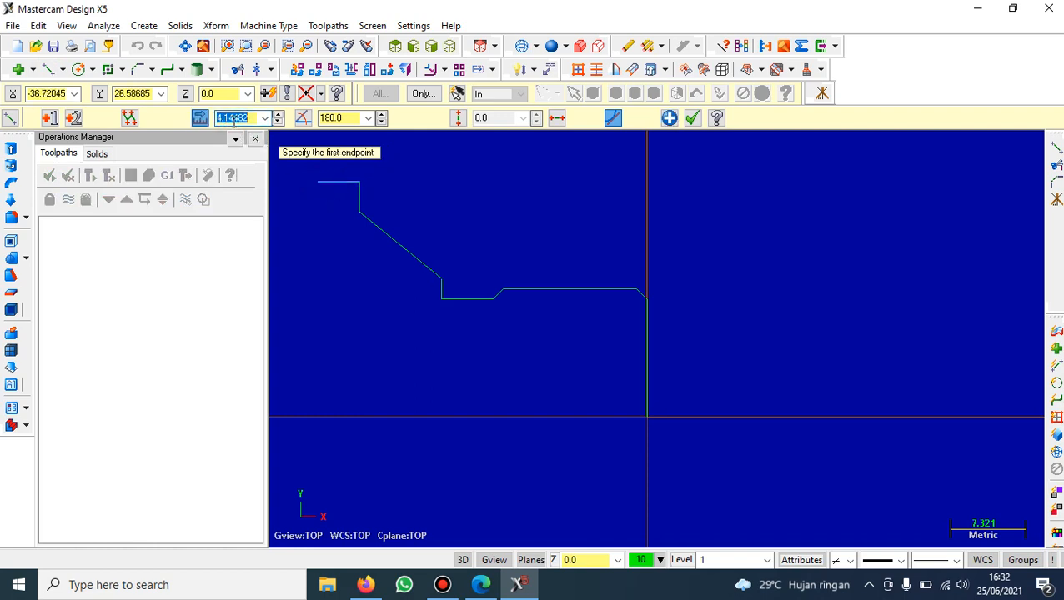
pyautogui.write('3.0')
pyautogui.press('Return')
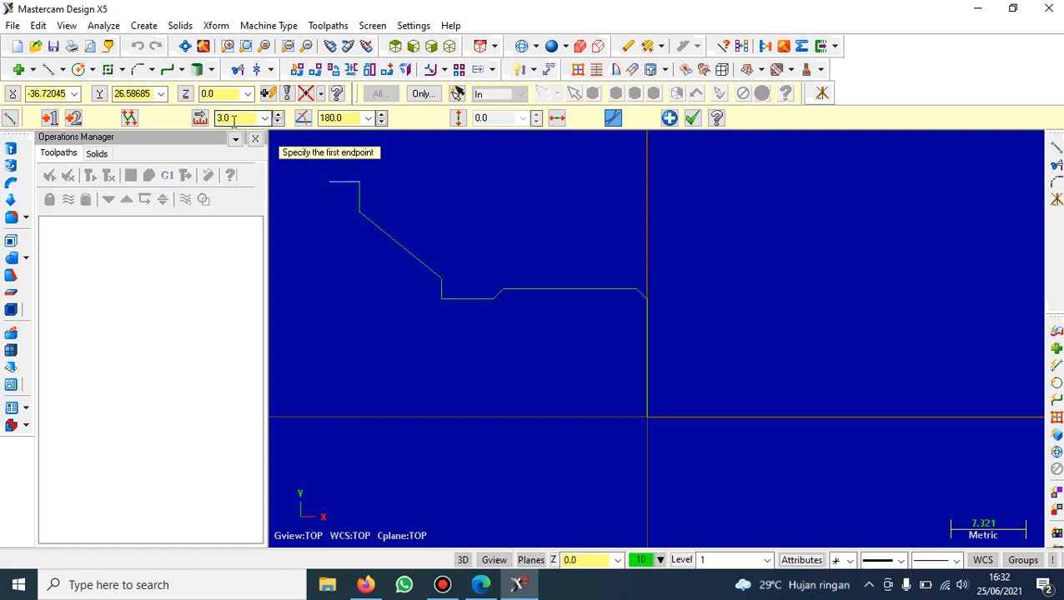
# - Draw a 4 mm vertical line downward at 270 degrees from the free end of the 3 mm horizontal line
pyautogui.click(330, 182)
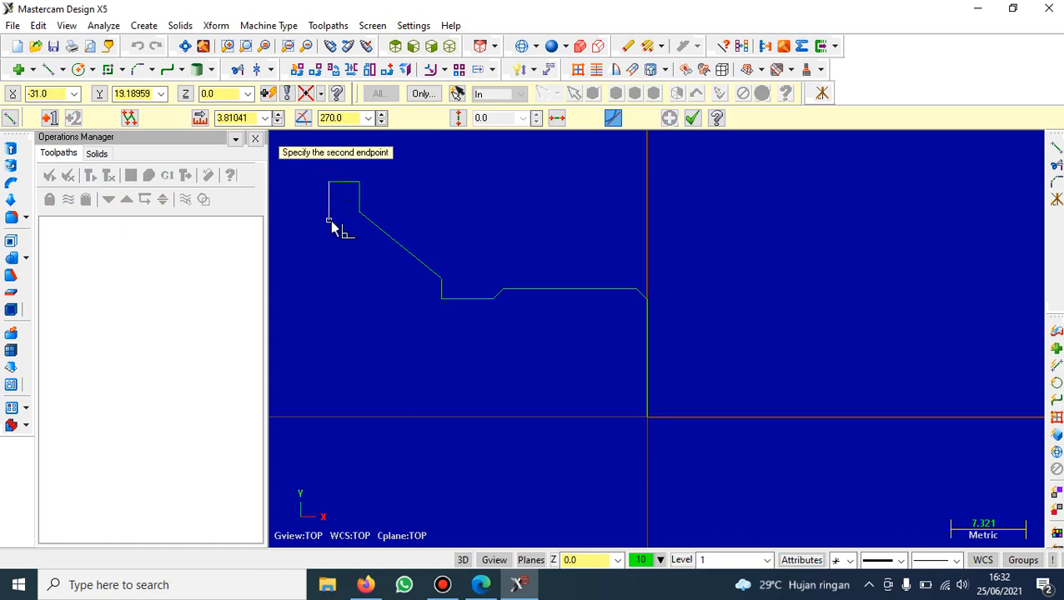
pyautogui.click(330, 219)
pyautogui.click(236, 117)
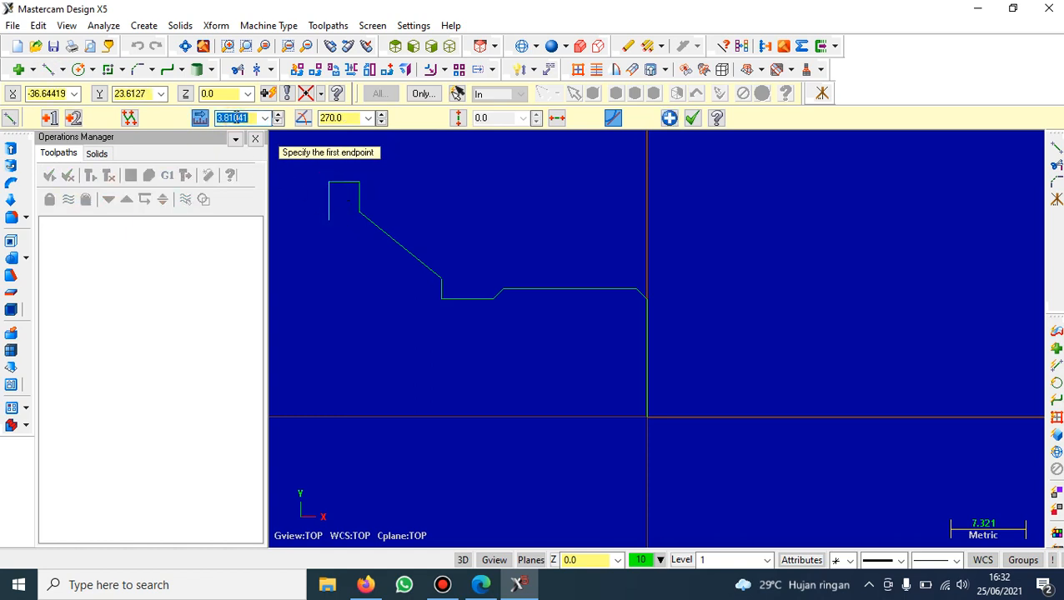
pyautogui.write('4')
pyautogui.press('Return')
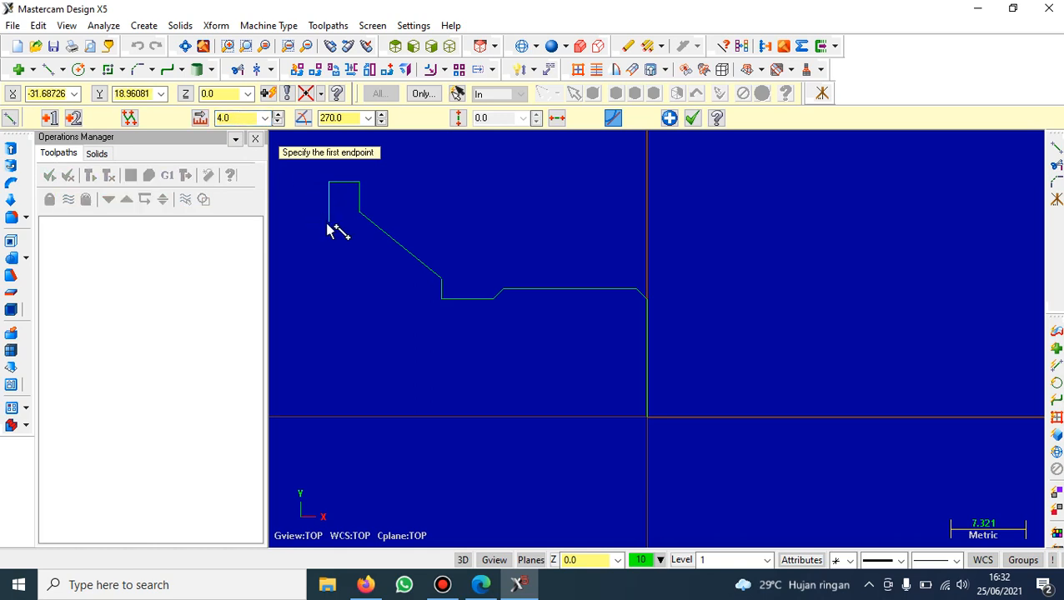
# - Draw the first groove's floor as a 4 mm horizontal line at 180 degrees from the lower end of the 4 mm vertical line
pyautogui.scroll(-3, 708, 361)
pyautogui.scroll(-1, 553, 280)
pyautogui.scroll(4, 543, 321)
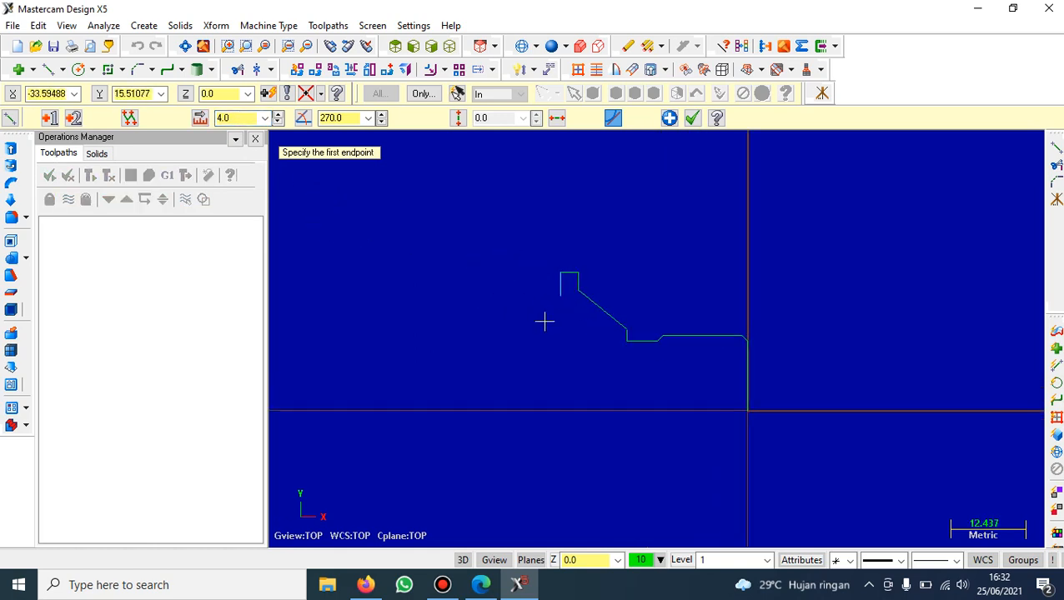
pyautogui.scroll(1, 538, 289)
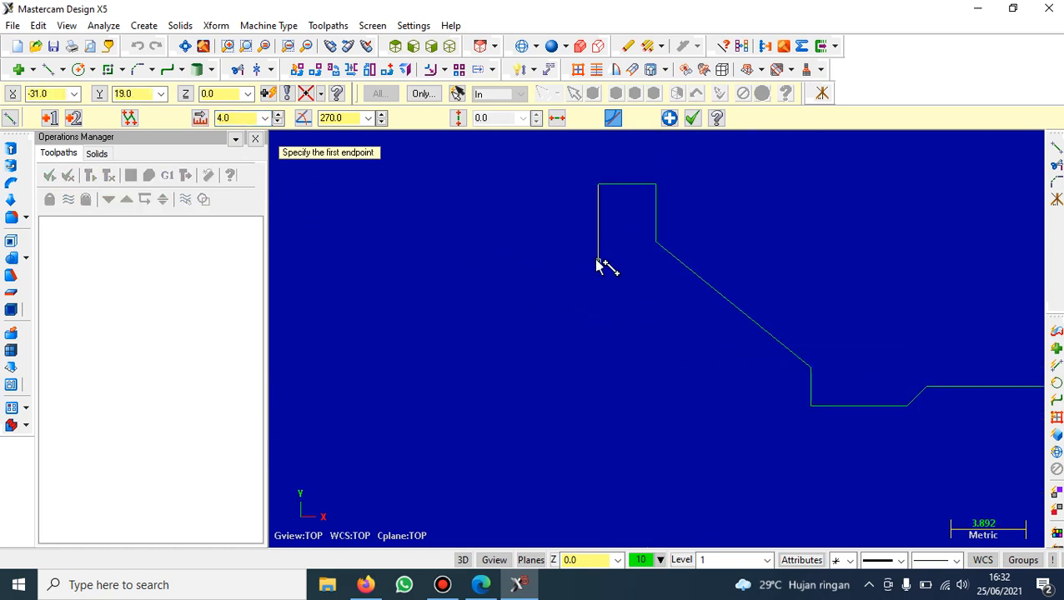
pyautogui.click(598, 261)
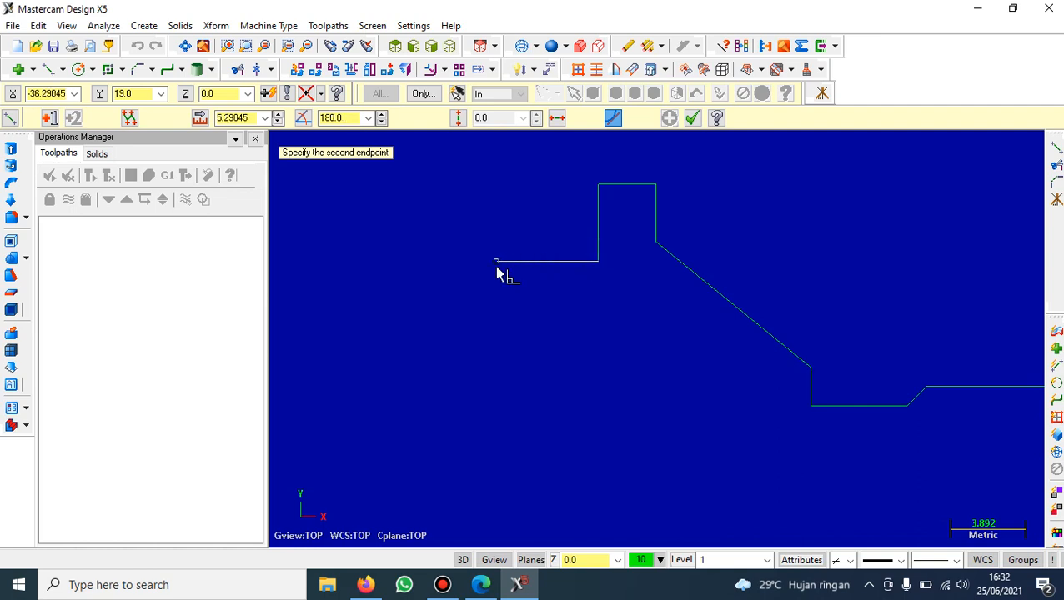
pyautogui.click(497, 268)
pyautogui.click(238, 118)
pyautogui.write('4')
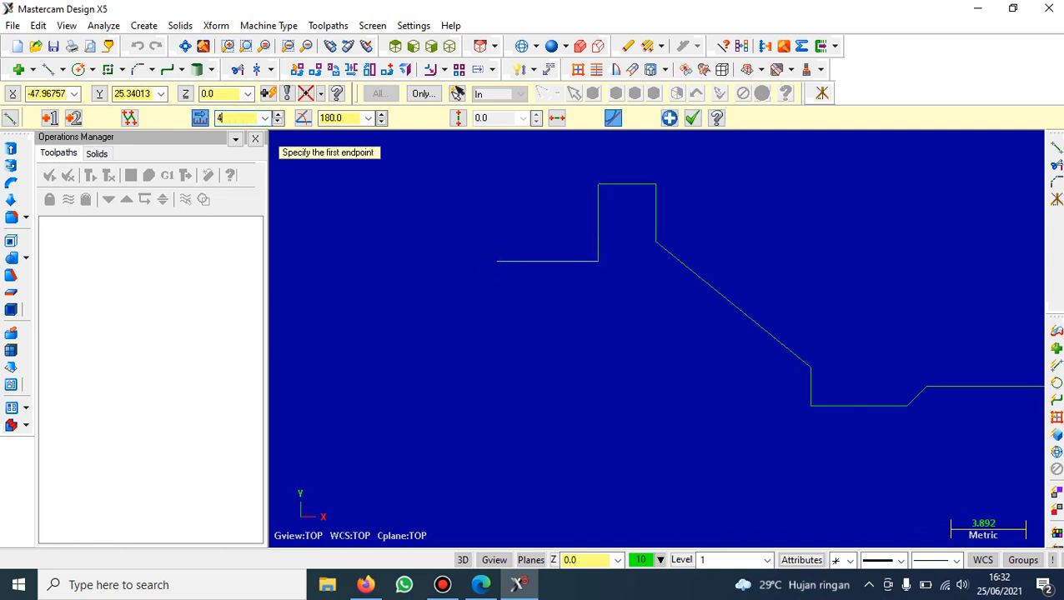
pyautogui.press('Return')
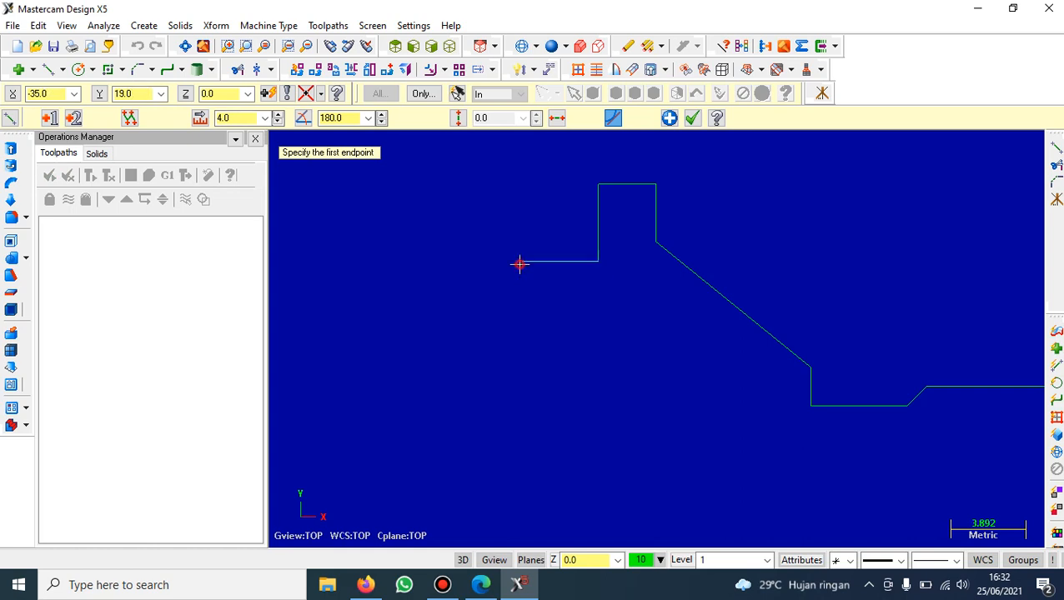
# - Draw a 4 mm vertical line upward at 90 degrees from the free end of the first groove's floor
pyautogui.click(519, 262)
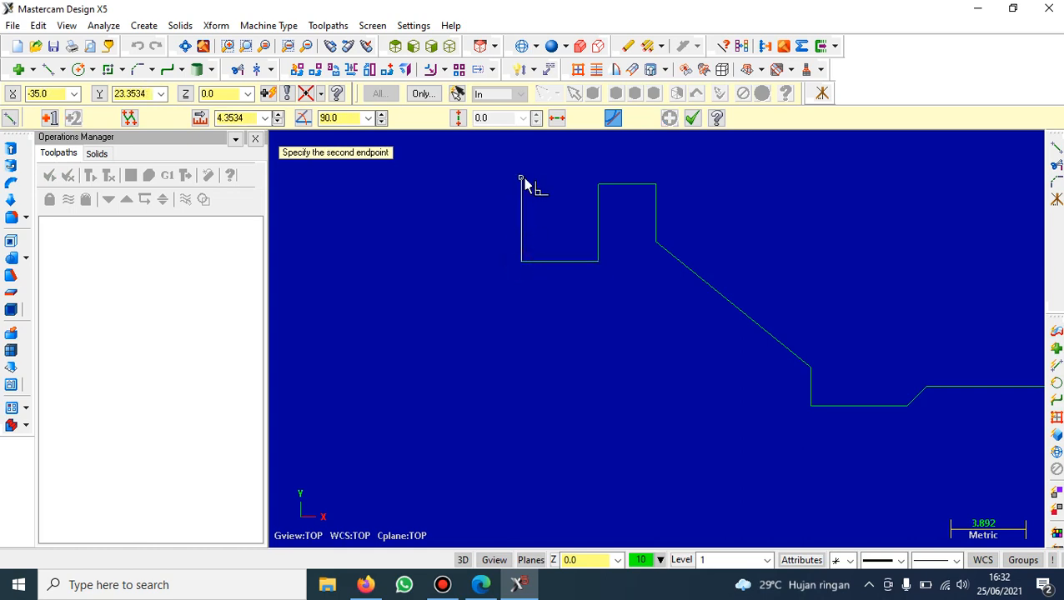
pyautogui.click(525, 185)
pyautogui.click(231, 117)
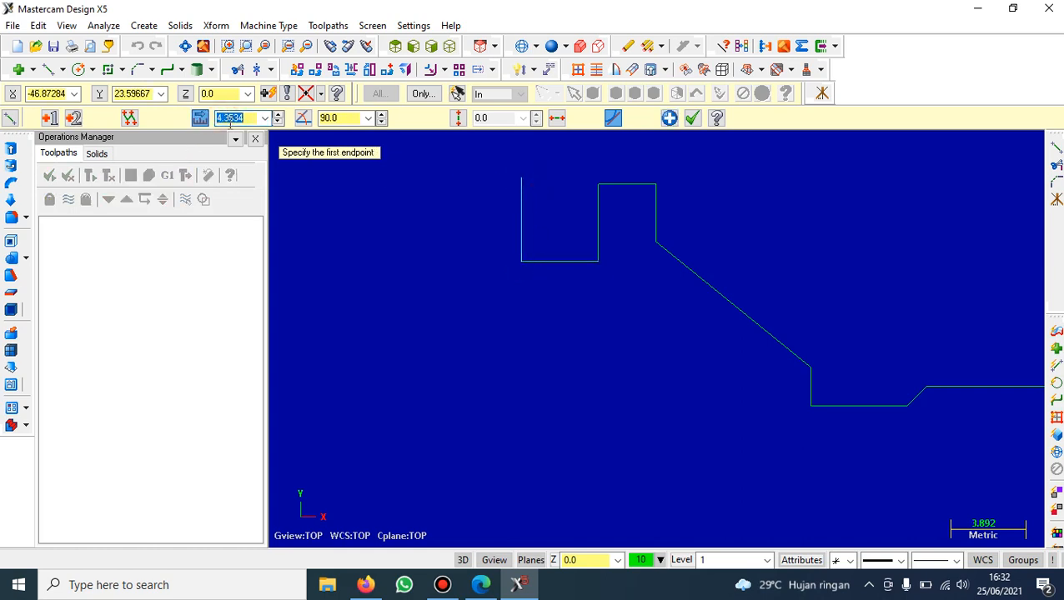
pyautogui.write('4')
pyautogui.press('Return')
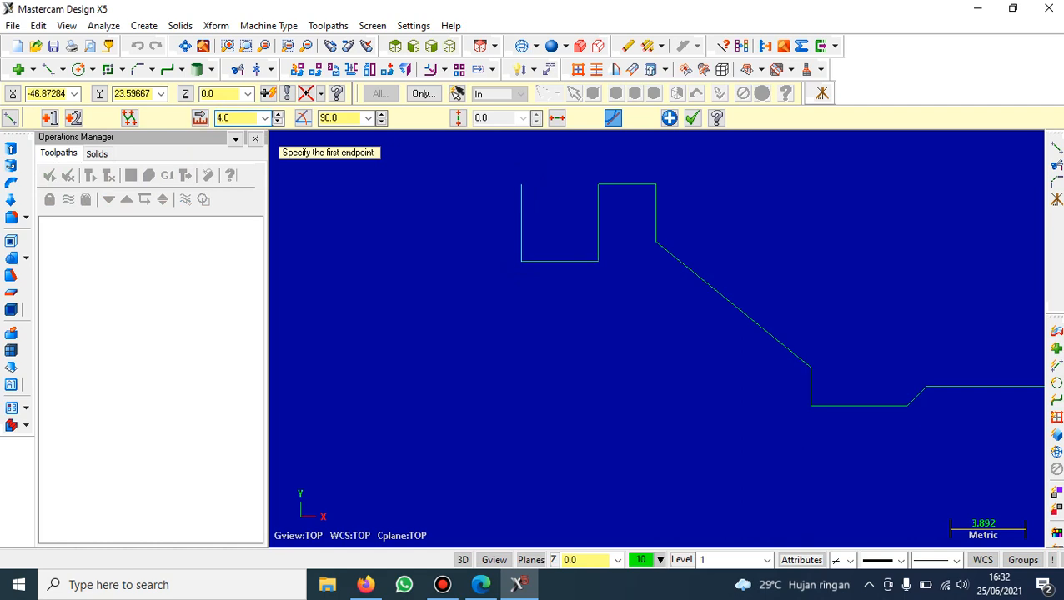
# - Draw a 3 mm horizontal line at 180 degrees from the top of the first groove's far wall to form the middle rib
pyautogui.click(521, 185)
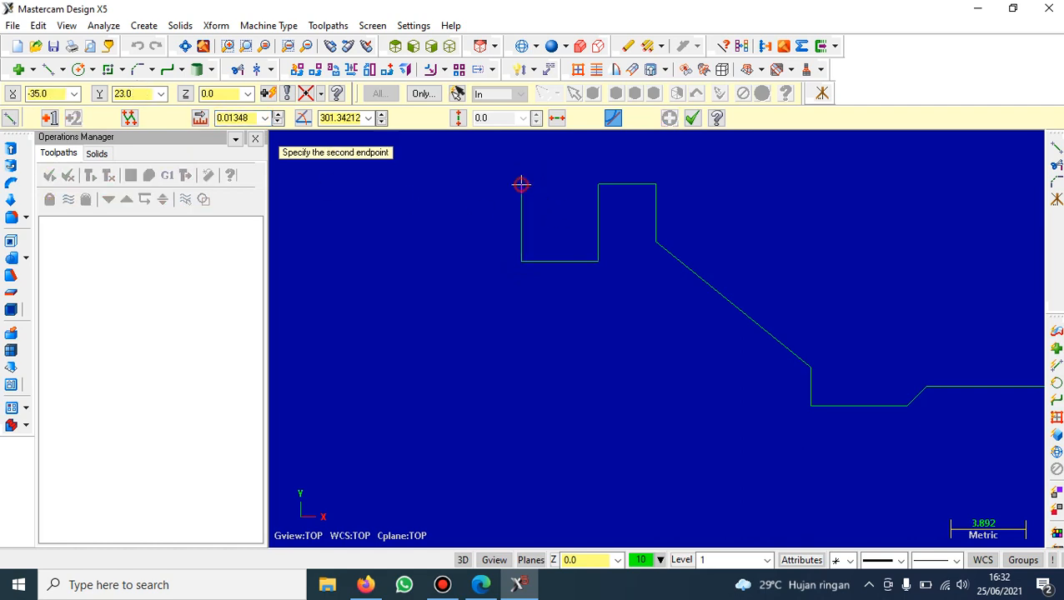
pyautogui.click(435, 191)
pyautogui.click(235, 118)
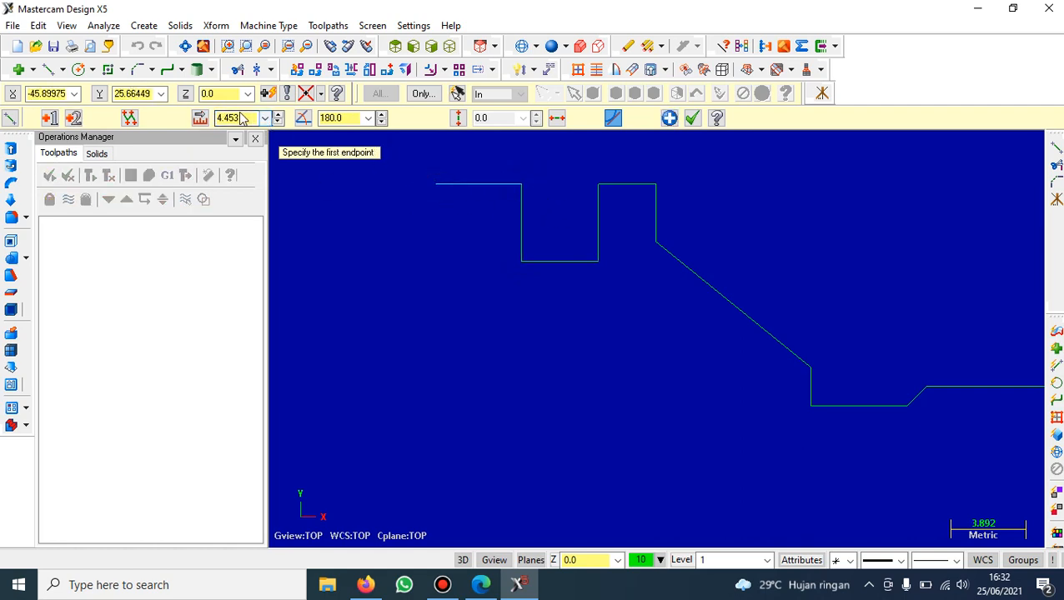
pyautogui.write('3')
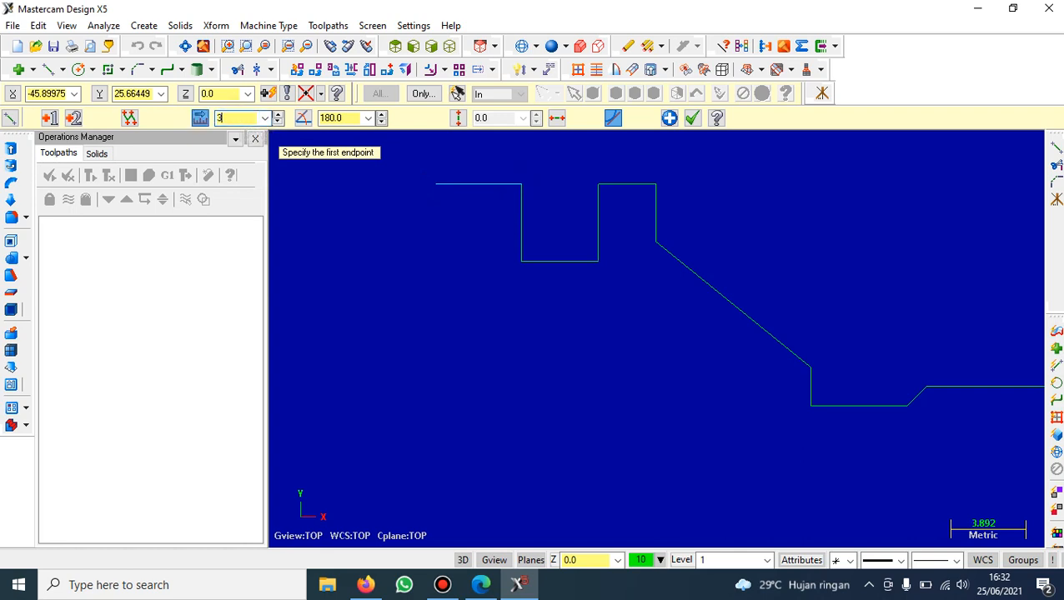
pyautogui.press('Return')
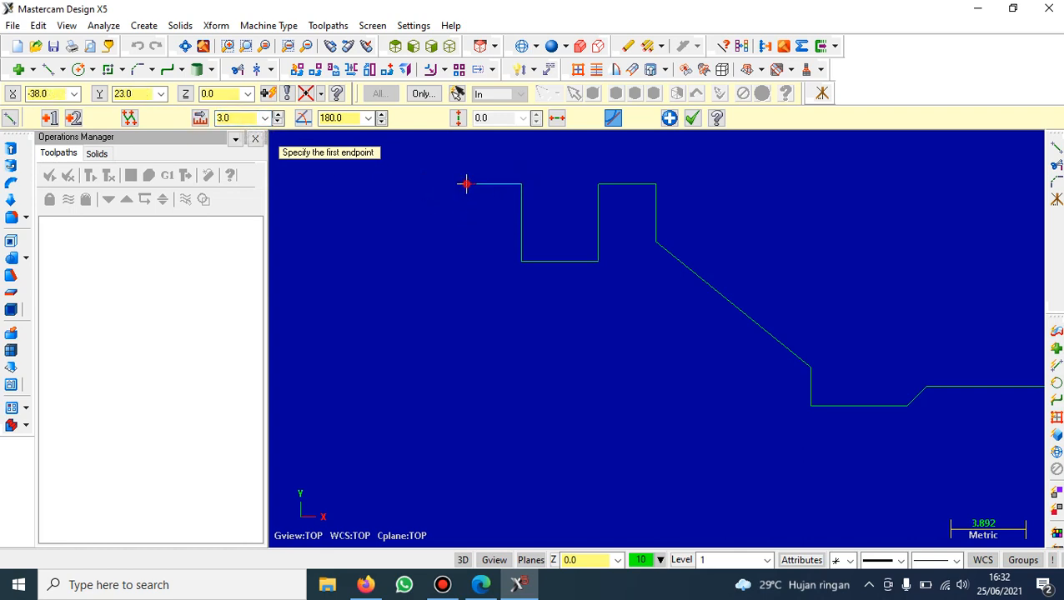
# - Draw a 4 mm vertical line downward at 270 degrees from the free end of the middle rib's 3 mm top line
pyautogui.click(464, 184)
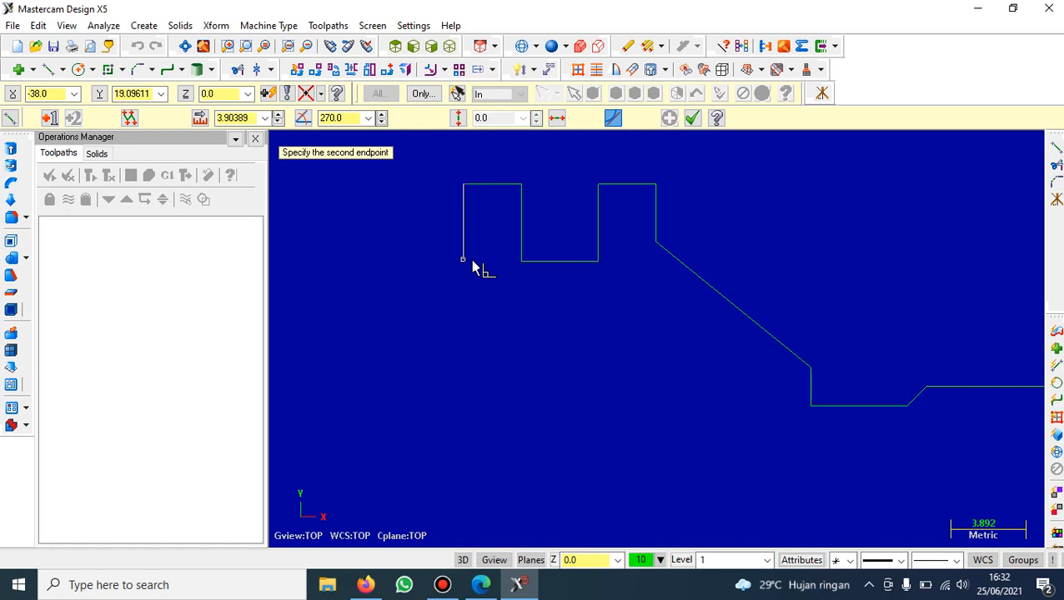
pyautogui.click(473, 267)
pyautogui.click(242, 118)
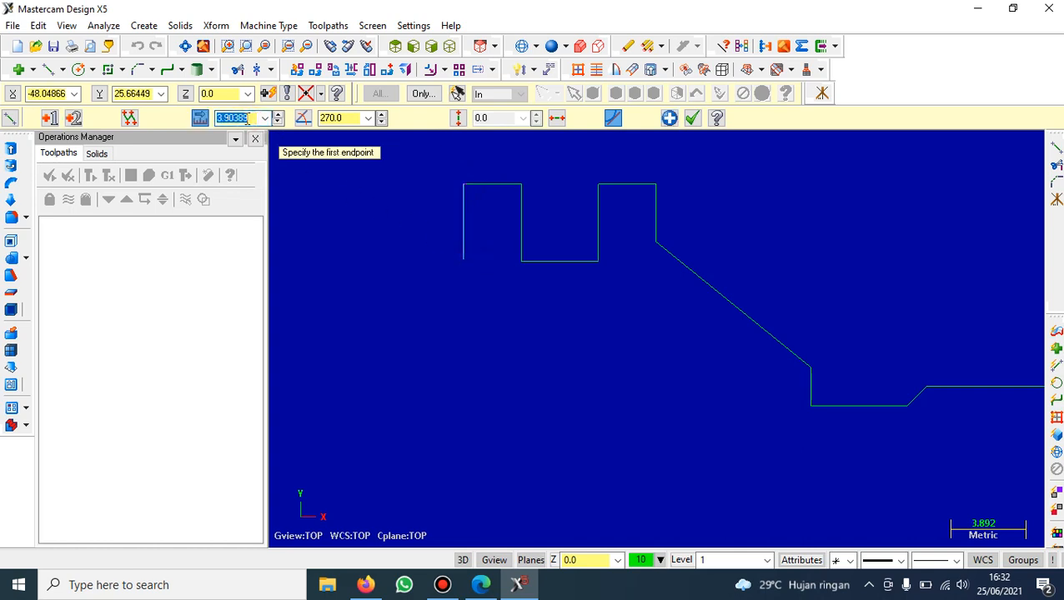
pyautogui.write('4')
pyautogui.press('Return')
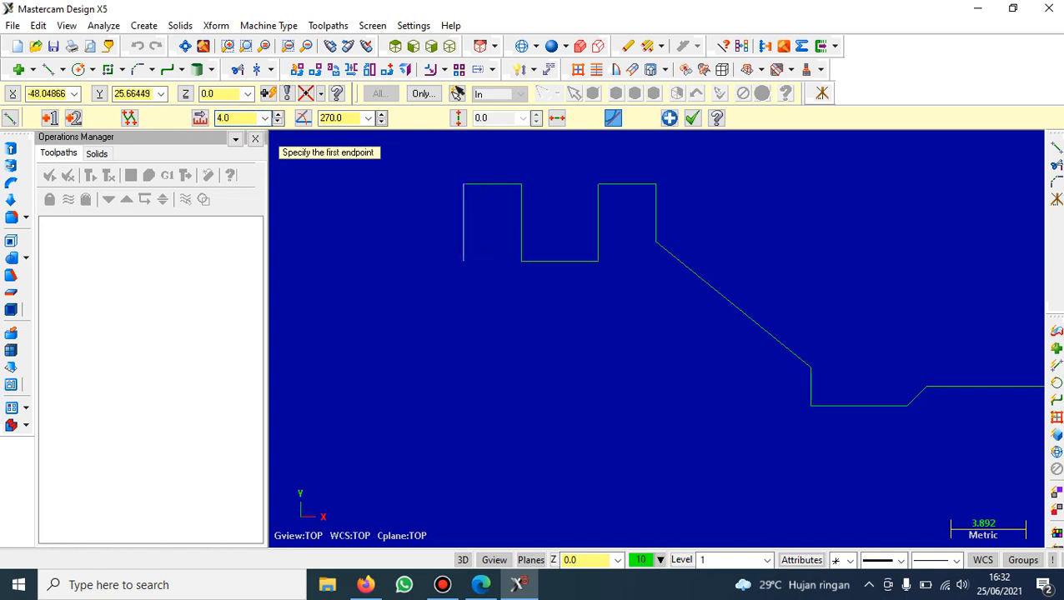
# - Draw the second groove's floor as a 4 mm horizontal line at 180 degrees from the lower end of the middle rib's wall
pyautogui.click(464, 261)
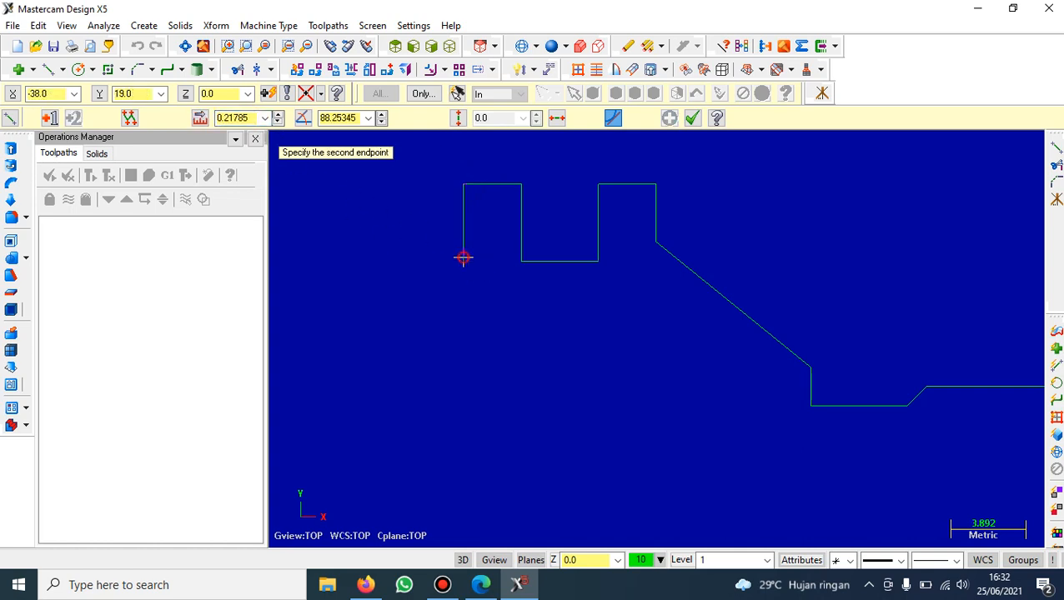
pyautogui.click(381, 263)
pyautogui.click(221, 119)
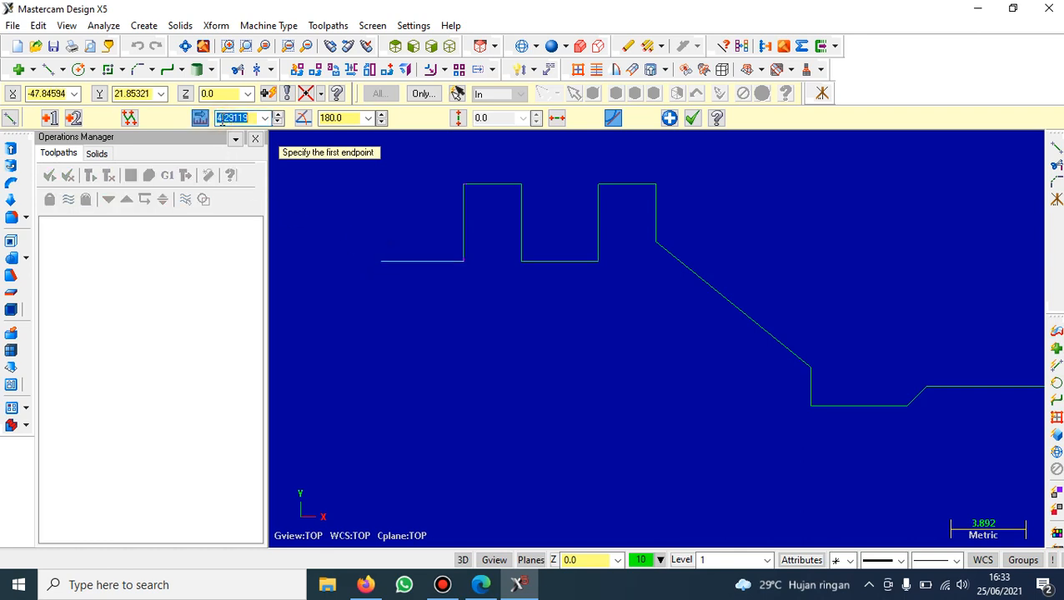
pyautogui.write('4')
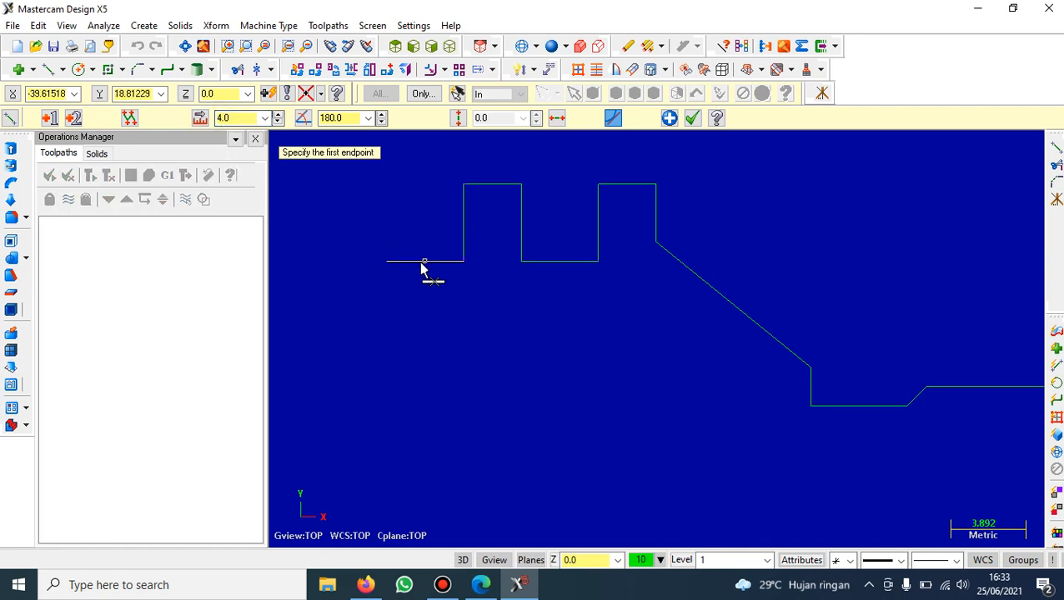
# - Draw a 4 mm vertical line upward at 90 degrees from the free end of the second groove's floor
pyautogui.click(386, 257)
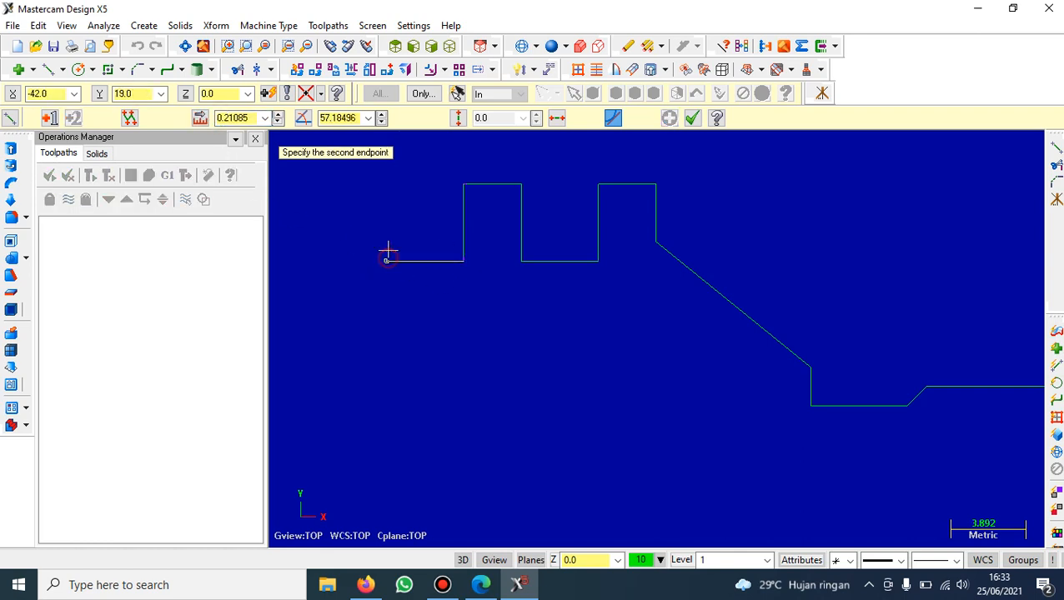
pyautogui.click(388, 181)
pyautogui.click(243, 117)
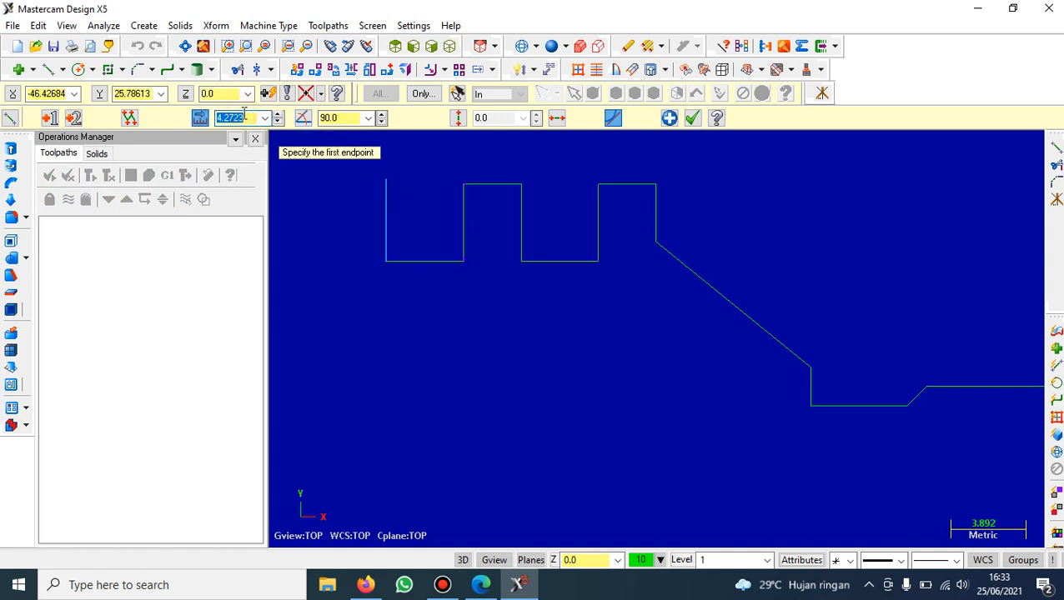
pyautogui.write('4.0')
pyautogui.press('Return')
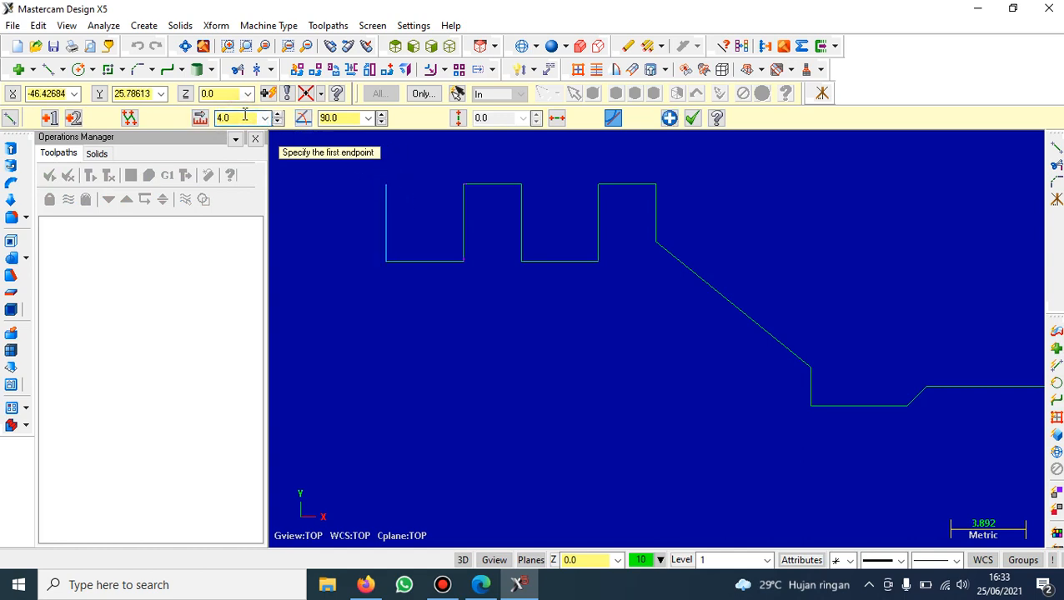
# - Draw a 3 mm horizontal line at 180 degrees from the top of the second groove's far wall
pyautogui.click(385, 185)
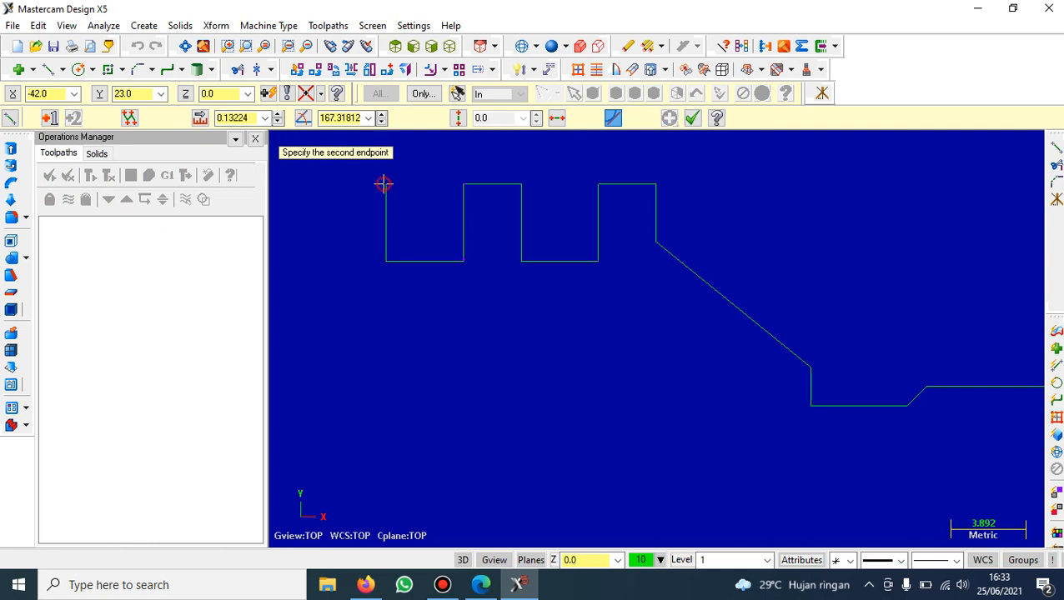
pyautogui.click(353, 190)
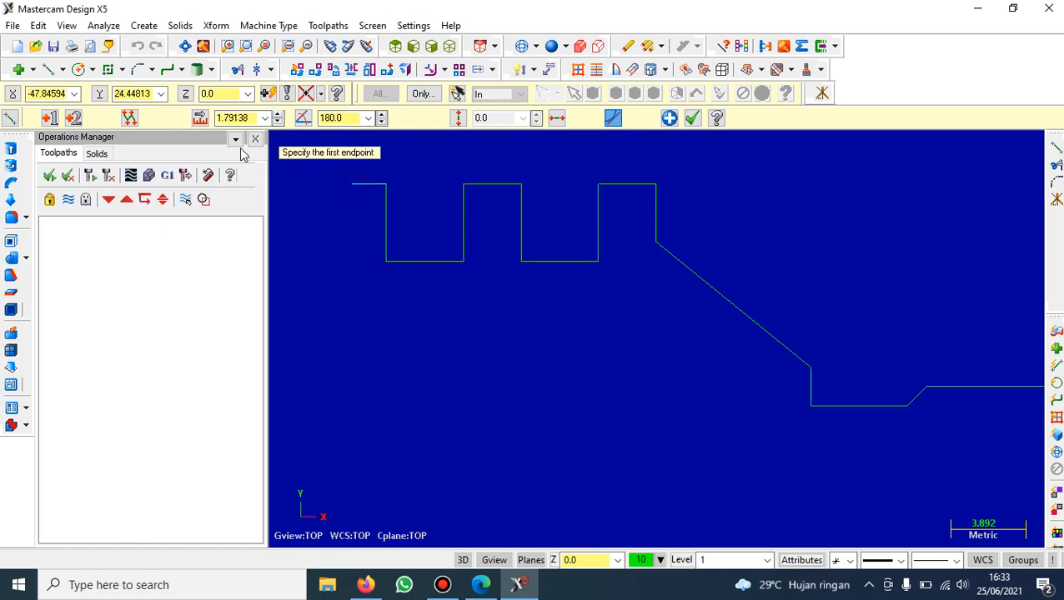
pyautogui.click(232, 118)
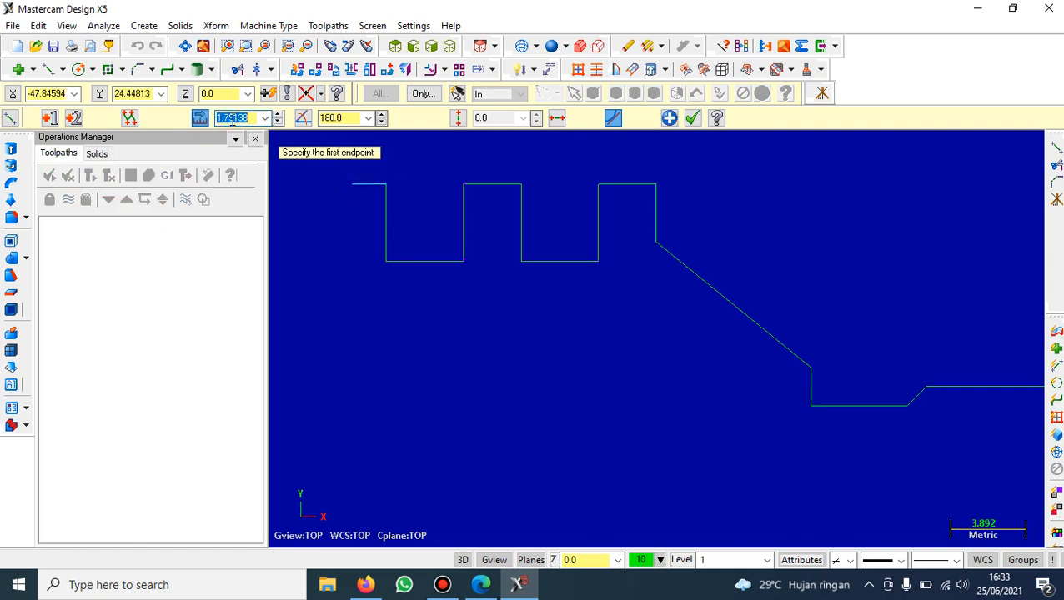
pyautogui.write('3')
pyautogui.press('Return')
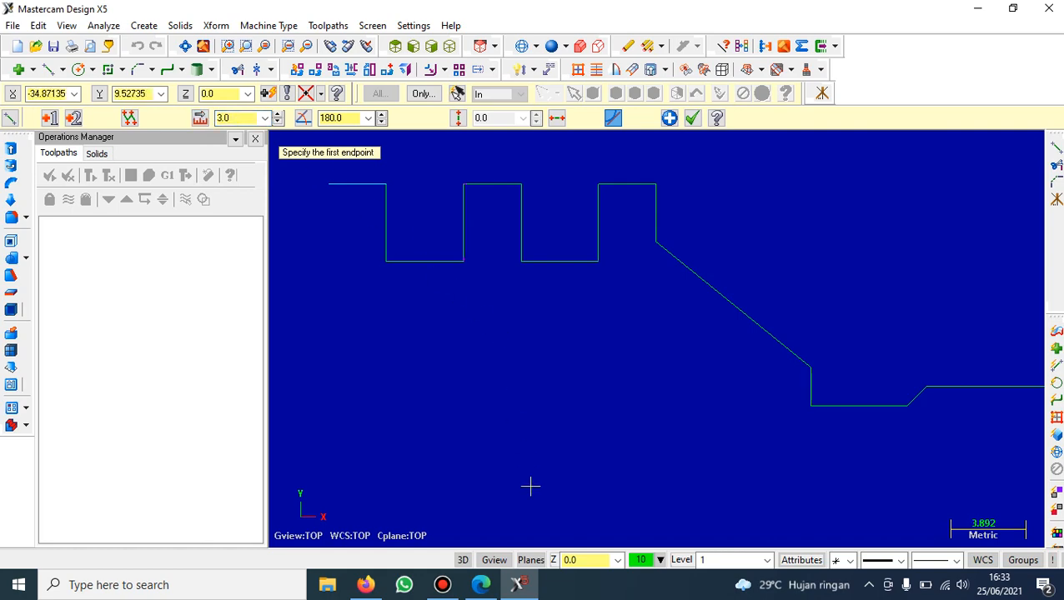
# - Check the corner details in the working drawing and fillet the rib corner above the taper with a 1 mm radius
pyautogui.click(481, 585)
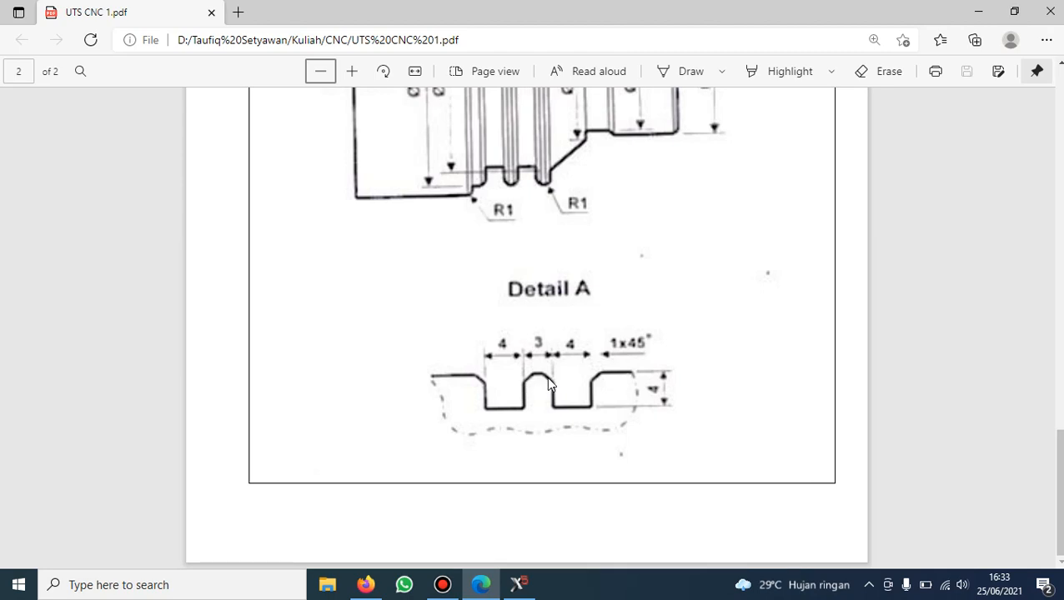
pyautogui.scroll(3, 565, 317)
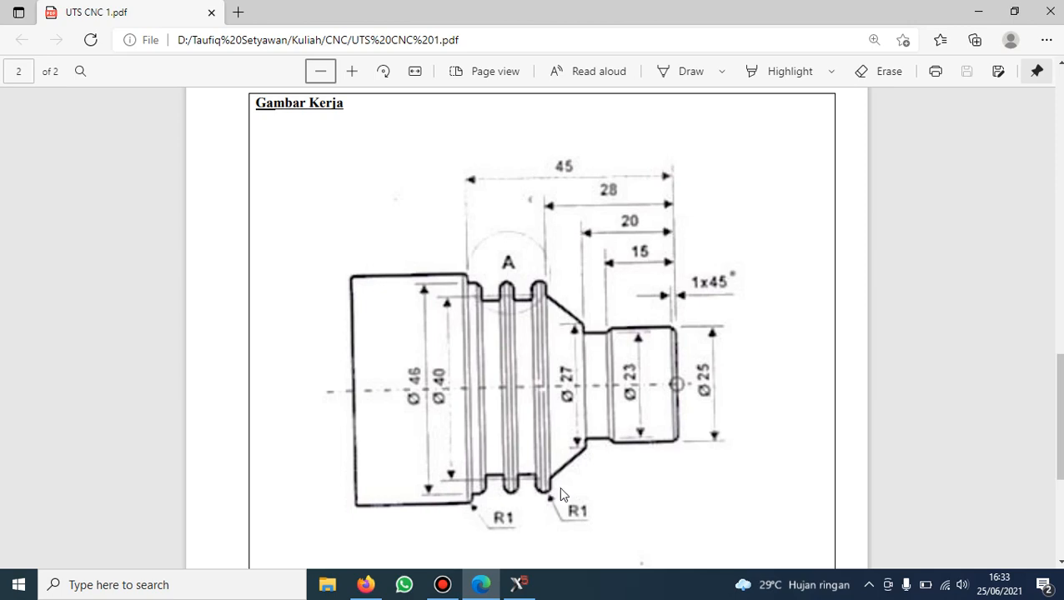
pyautogui.click(517, 585)
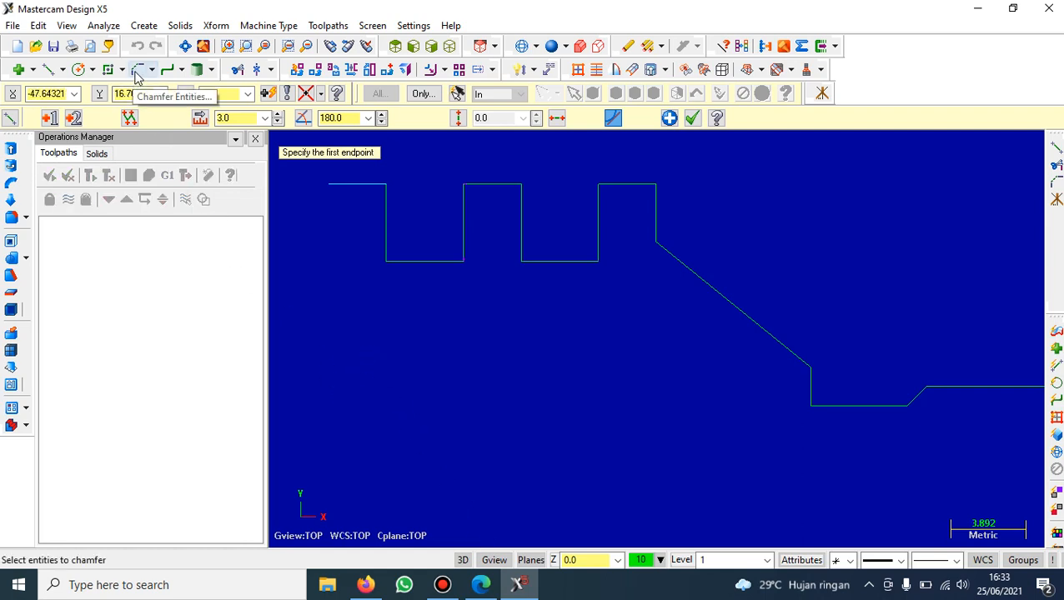
pyautogui.click(153, 70)
pyautogui.click(164, 89)
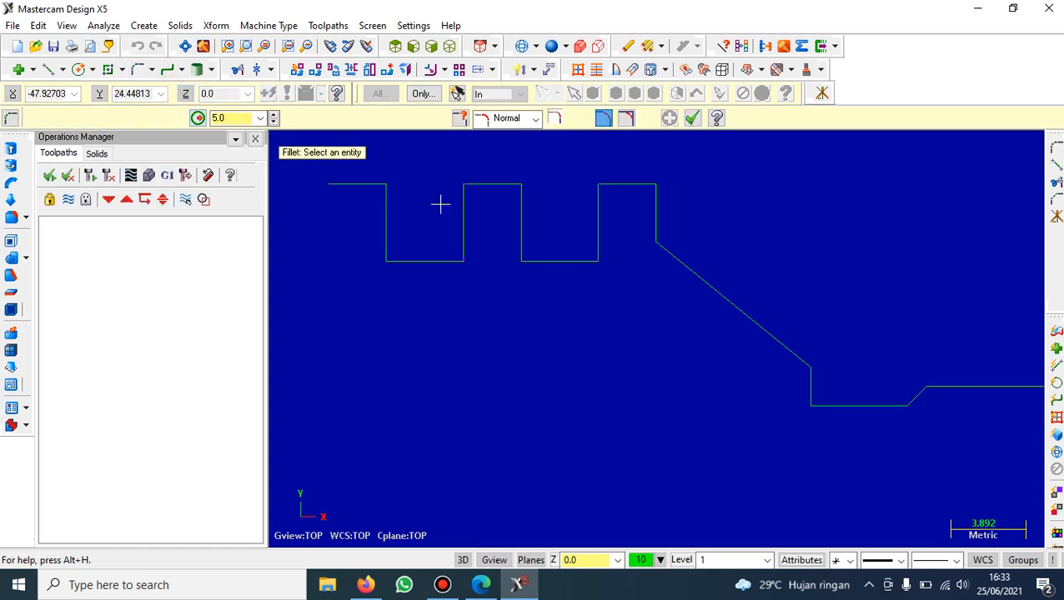
pyautogui.doubleClick(232, 118)
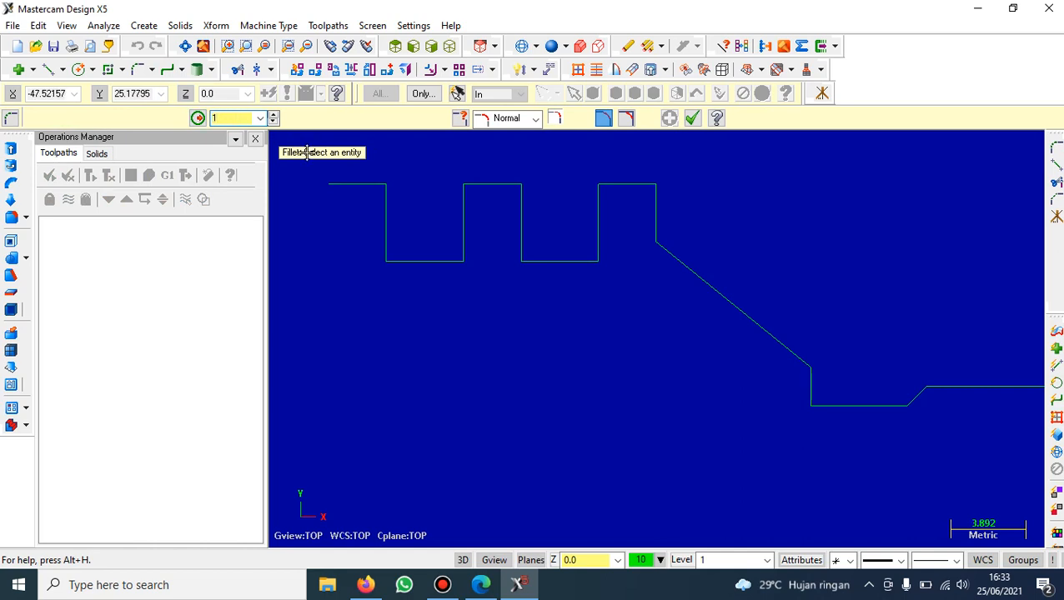
pyautogui.click(645, 187)
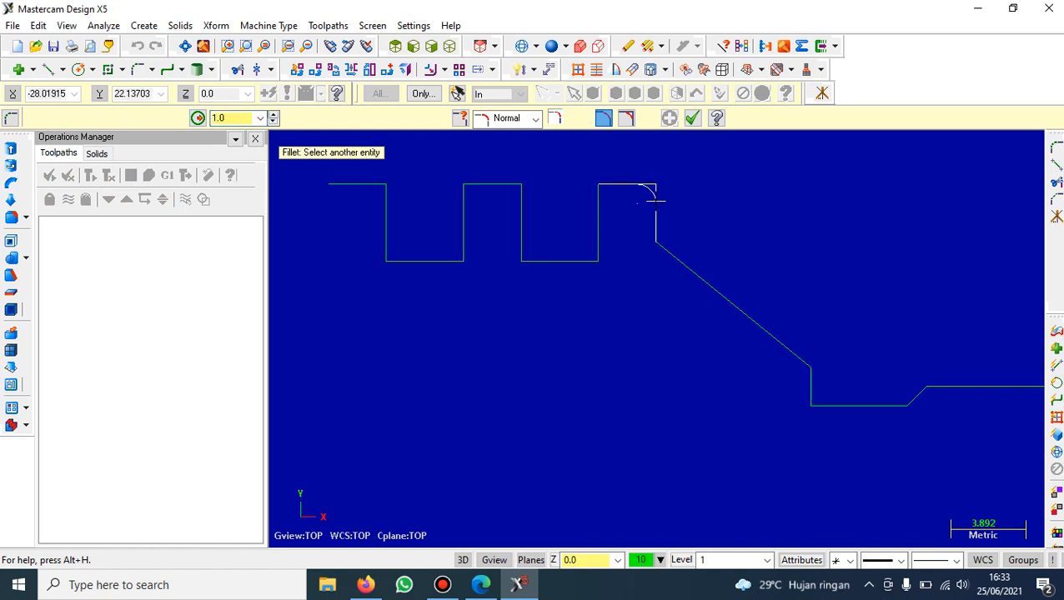
pyautogui.click(655, 200)
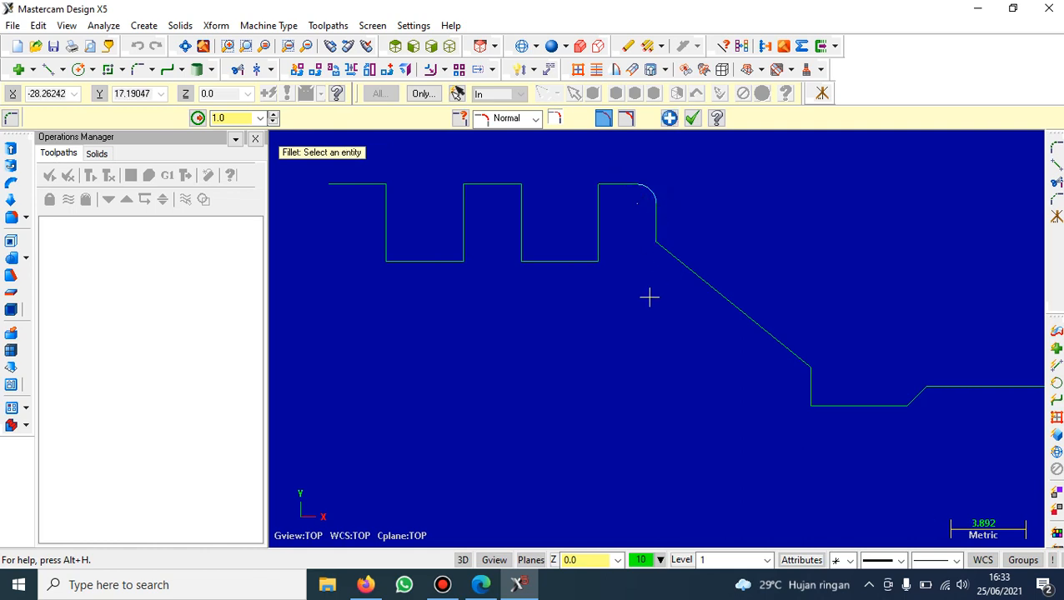
# - Chamfer the four upper corners of the two grooves with a single distance of 1 mm
pyautogui.click(153, 71)
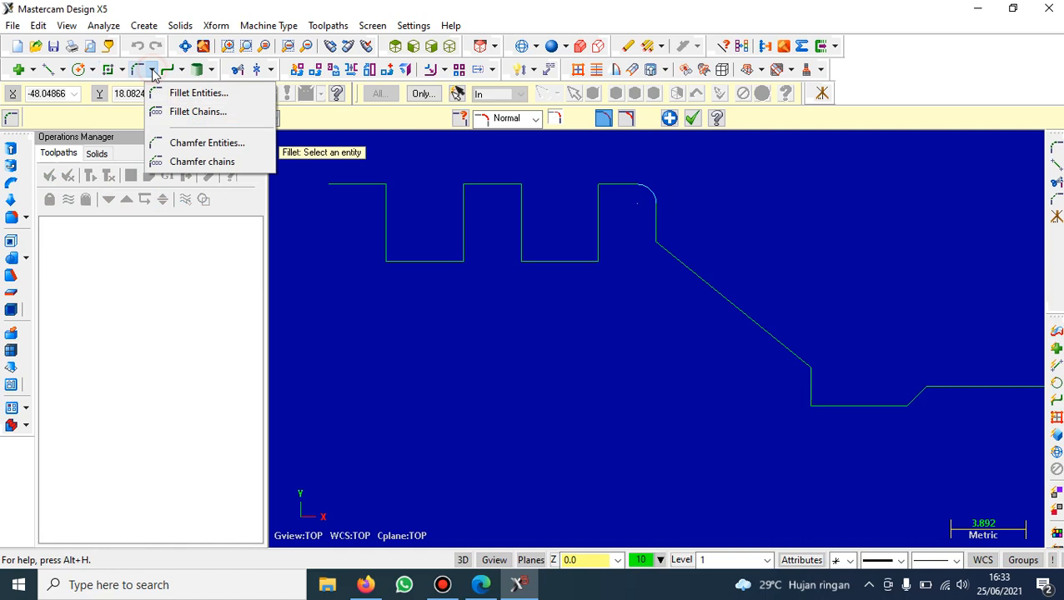
pyautogui.click(179, 143)
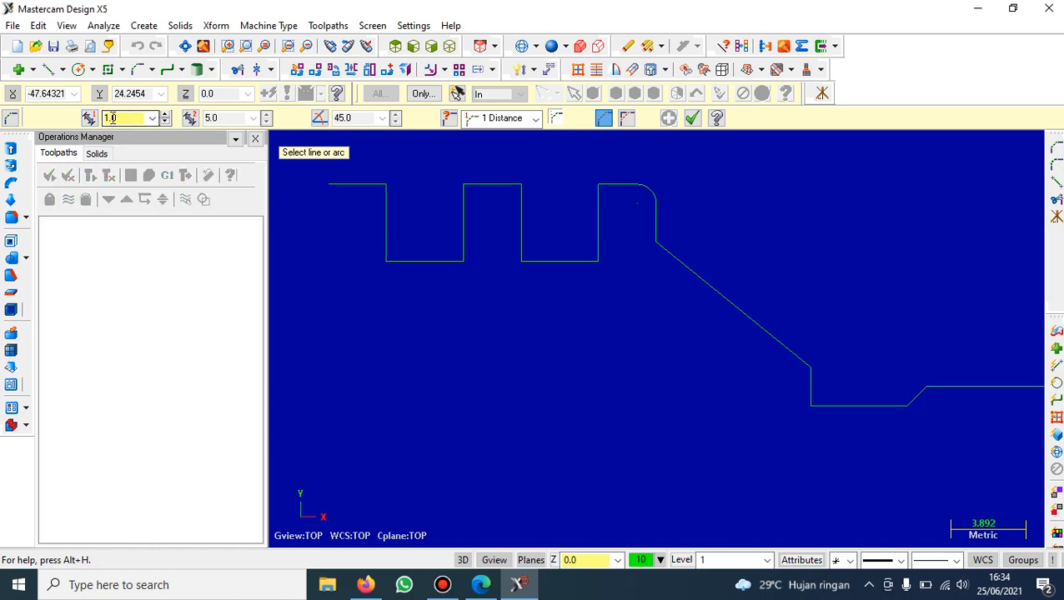
pyautogui.click(613, 184)
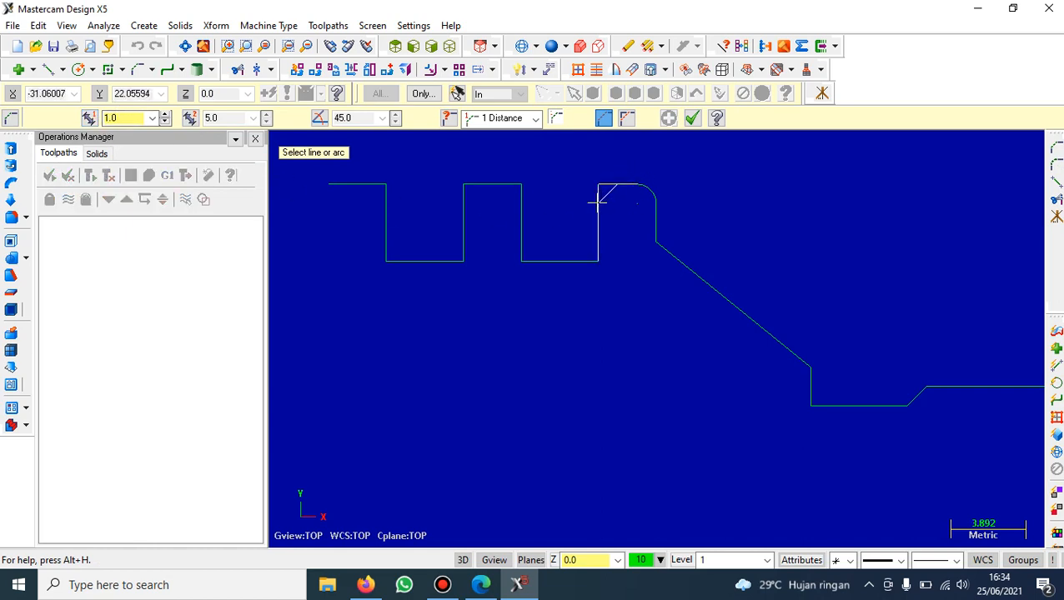
pyautogui.click(597, 198)
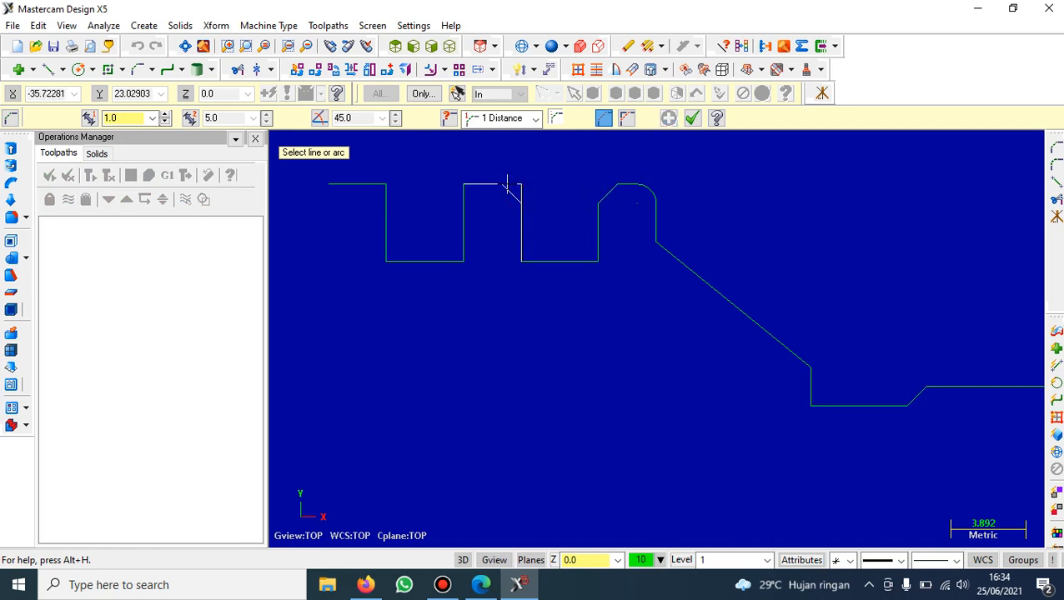
pyautogui.click(506, 183)
pyautogui.click(473, 184)
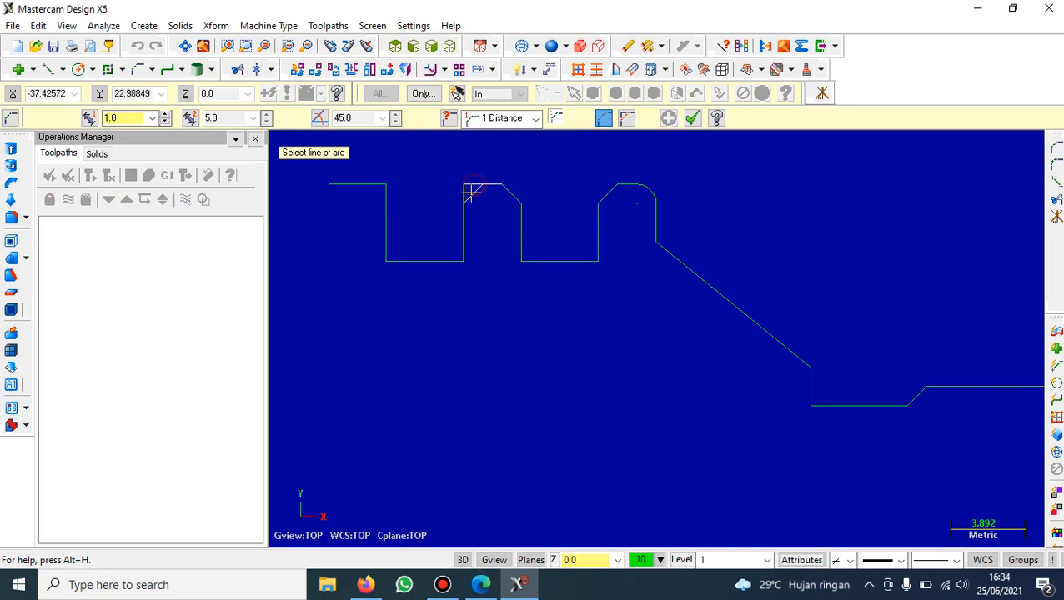
pyautogui.click(465, 201)
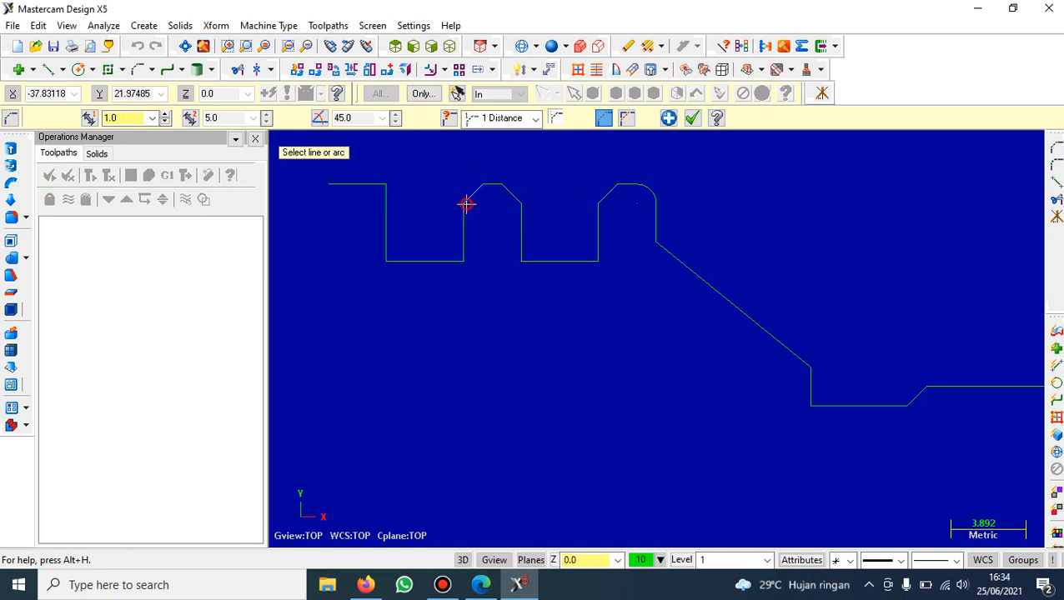
pyautogui.click(374, 184)
pyautogui.click(386, 198)
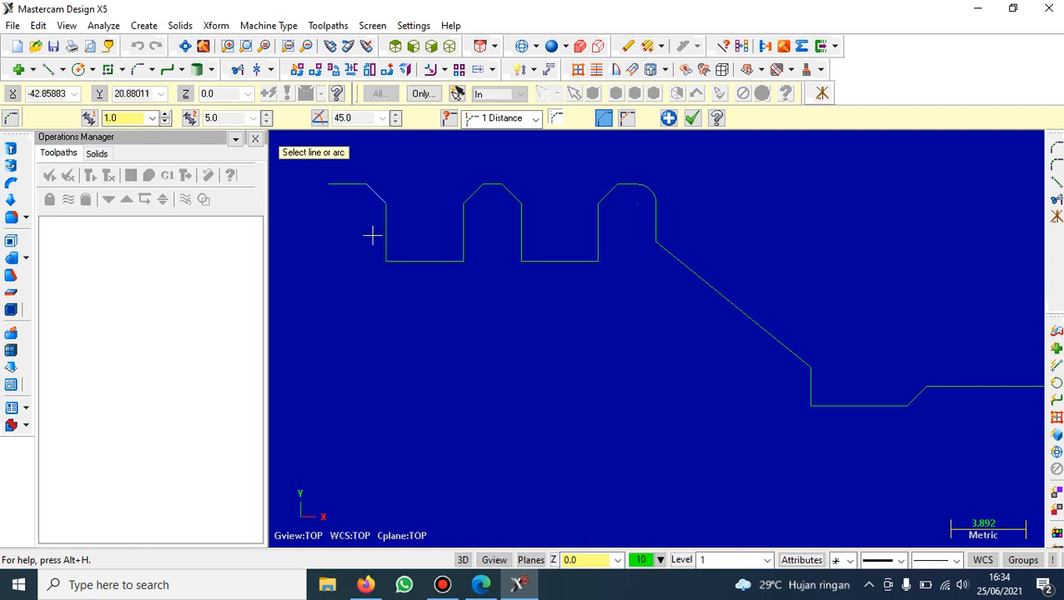
# - Check the shoulder in the working drawing and draw a 2 mm vertical line at 90 degrees from the profile's free end
pyautogui.click(483, 584)
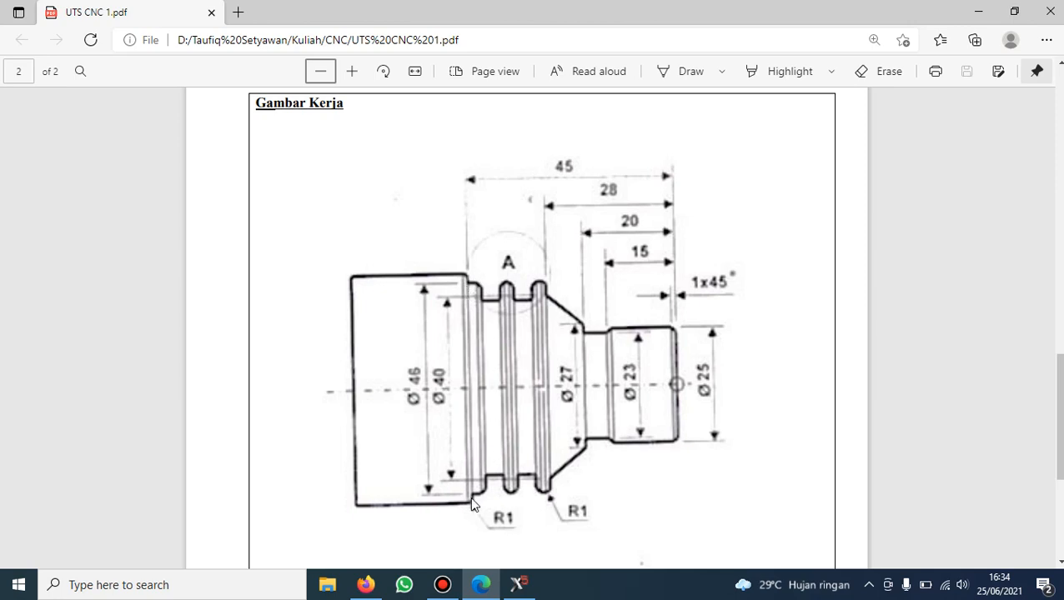
pyautogui.moveTo(513, 590)
pyautogui.click(524, 584)
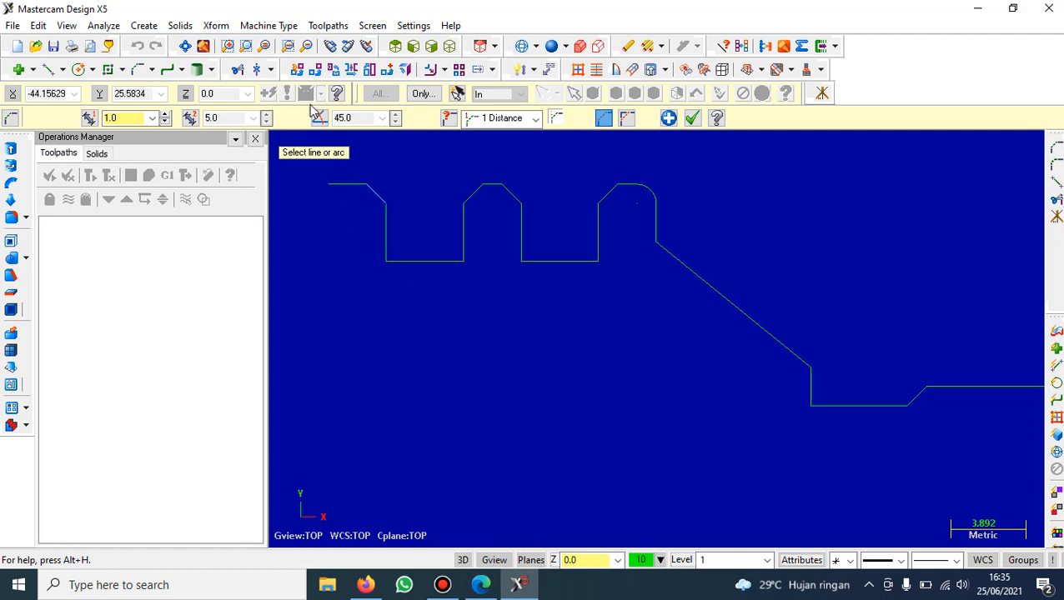
pyautogui.scroll(-1, 886, 372)
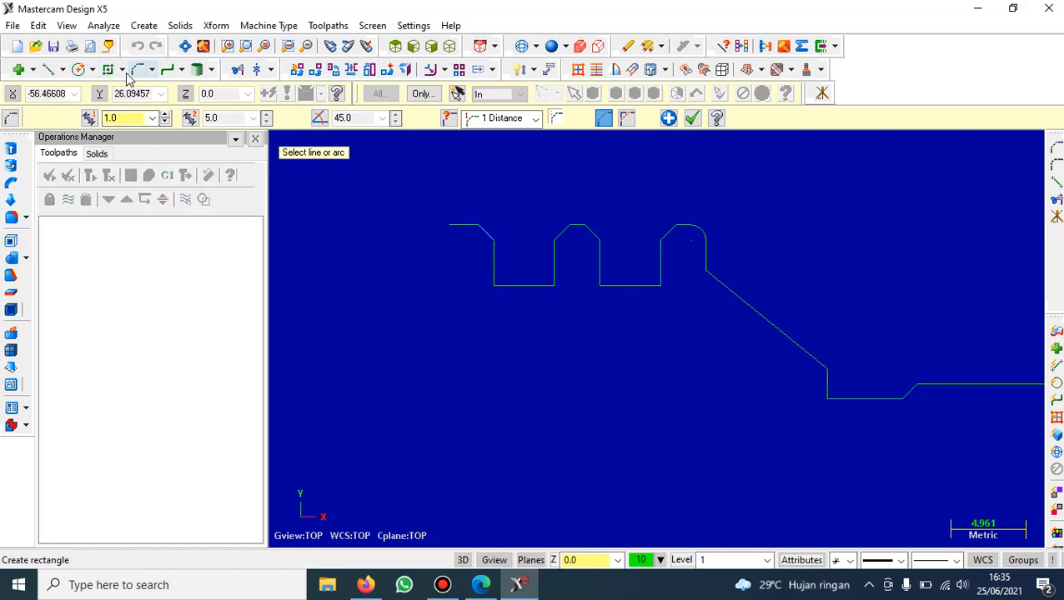
pyautogui.click(48, 70)
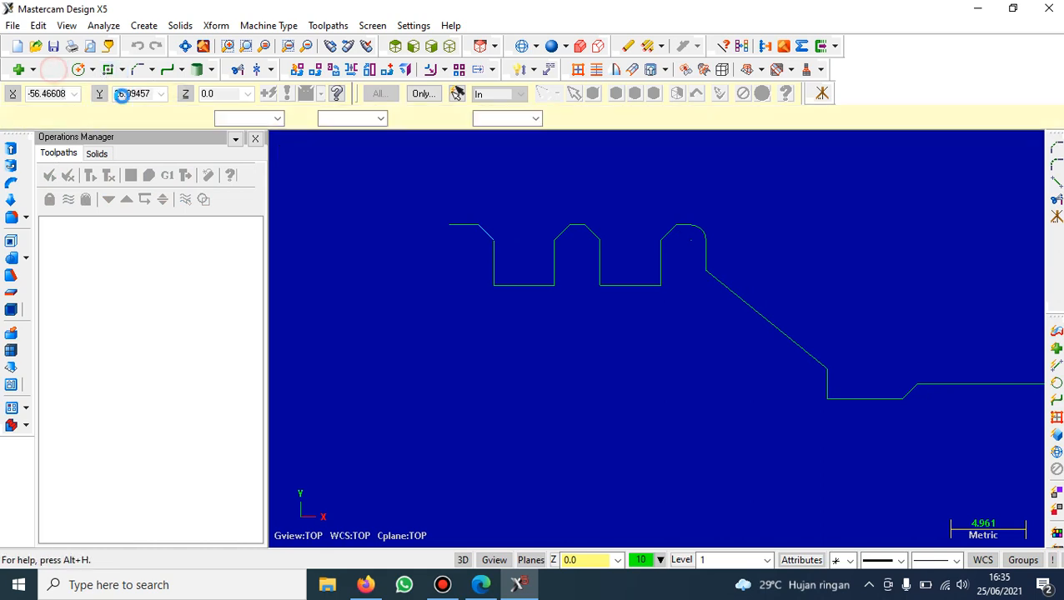
pyautogui.click(449, 225)
pyautogui.click(448, 193)
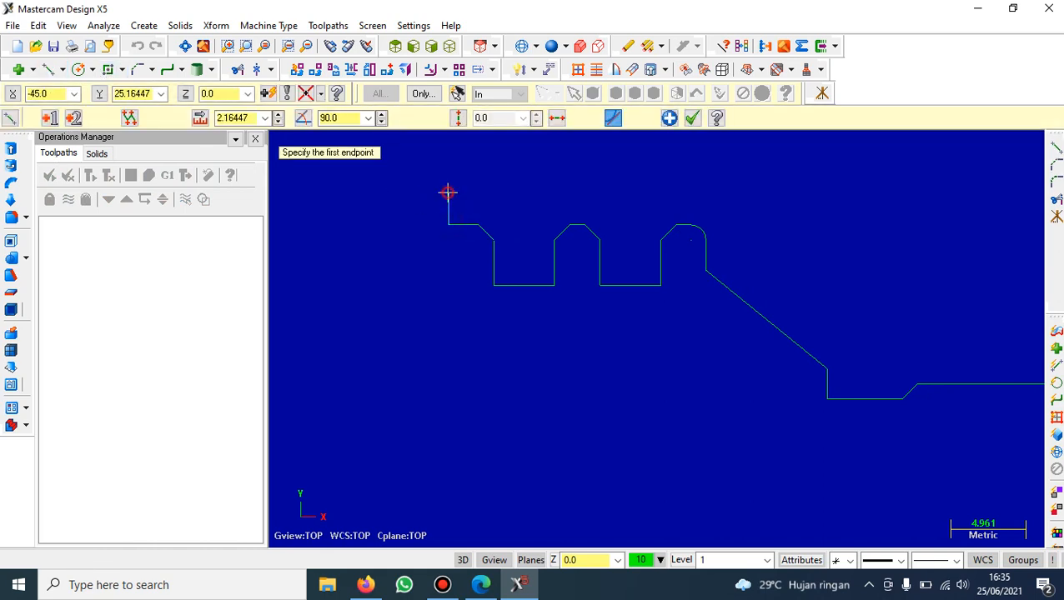
pyautogui.click(234, 117)
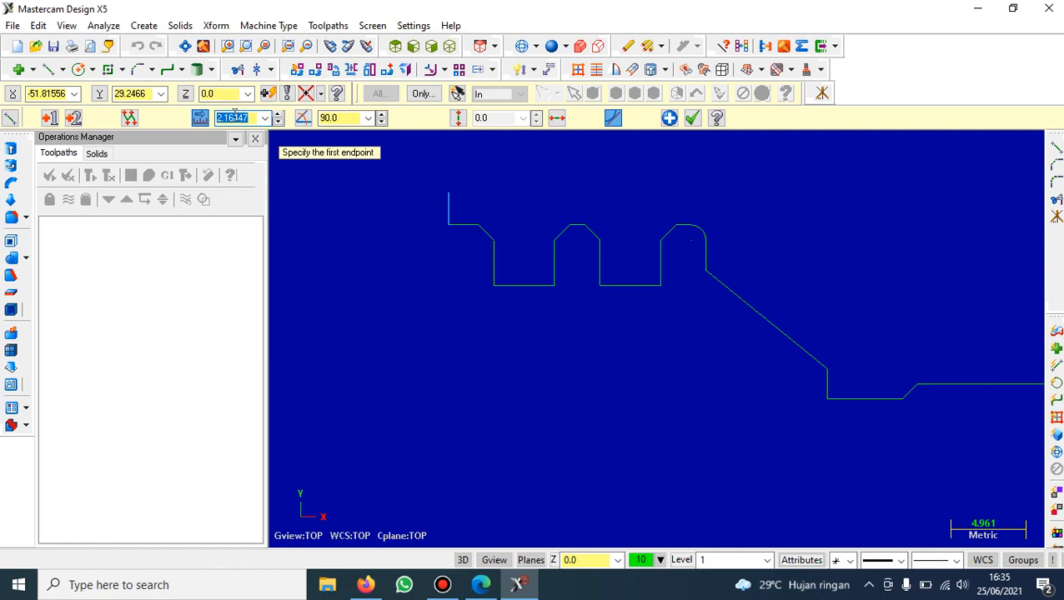
pyautogui.write('2')
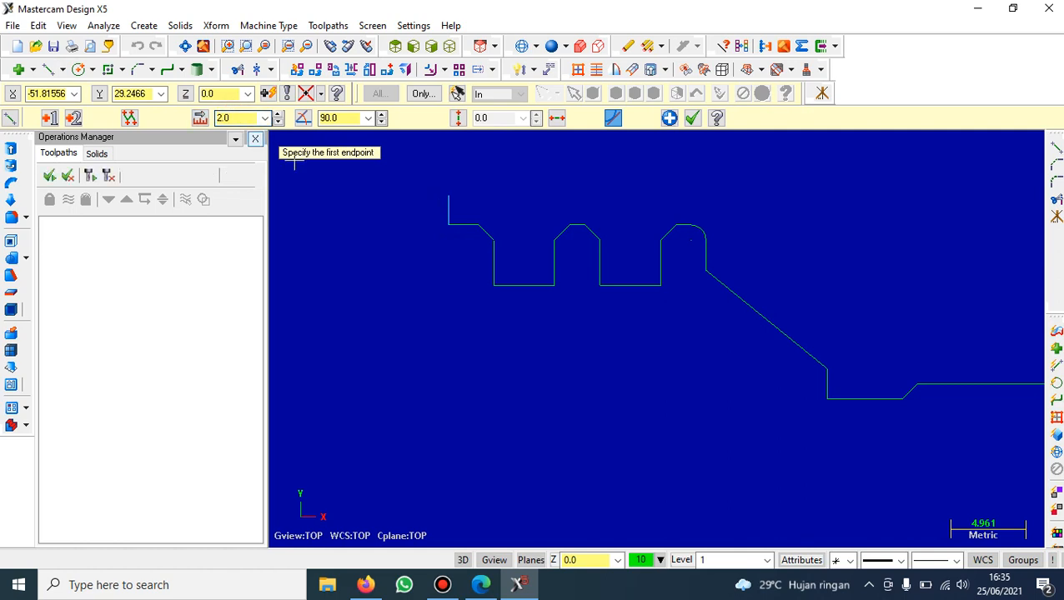
# - Draw a 30 mm horizontal line at 180 degrees from the top of the 2 mm shoulder line
pyautogui.click(448, 193)
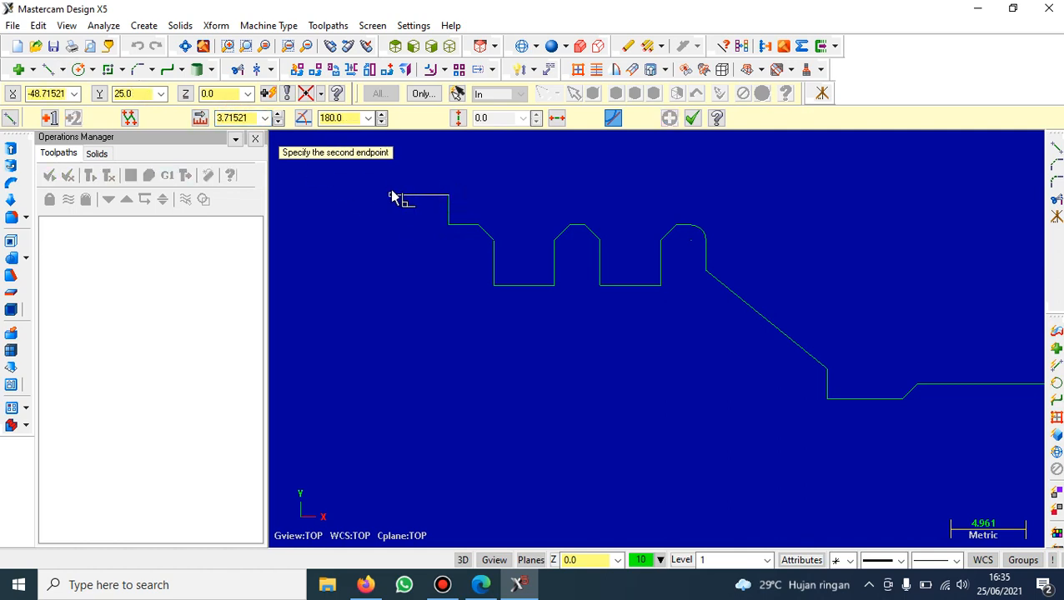
pyautogui.click(384, 194)
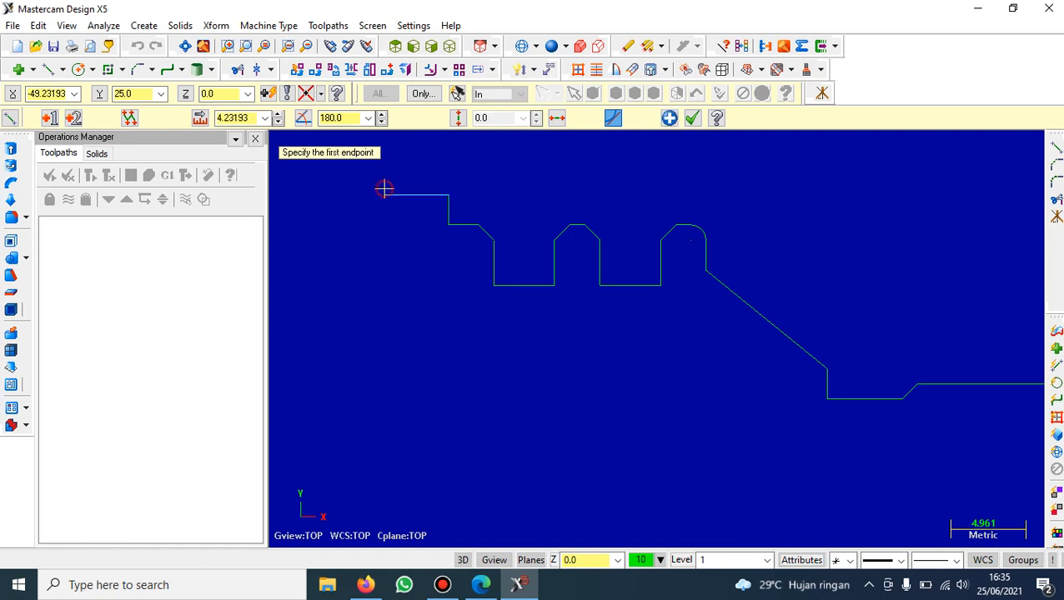
pyautogui.click(239, 119)
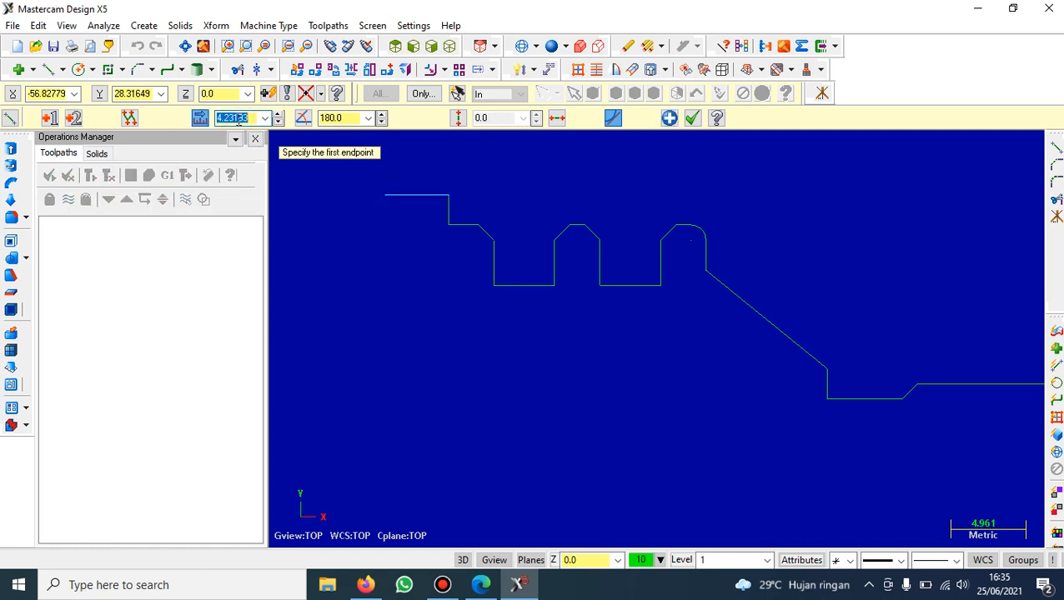
pyautogui.write('30')
pyautogui.press('Return')
pyautogui.scroll(-3, 689, 368)
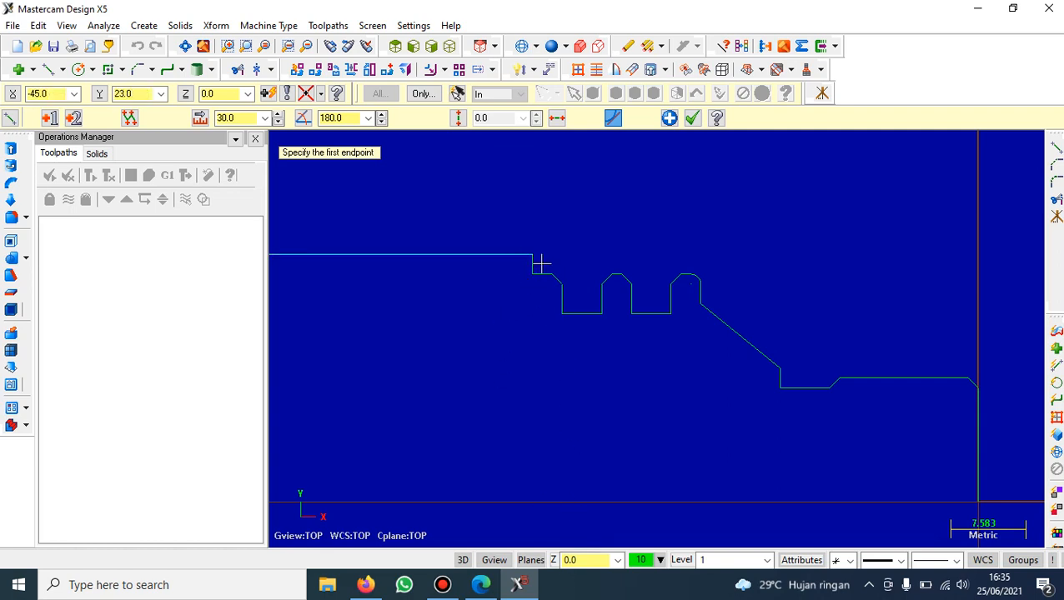
# - Fillet the corner between the 30 mm line and the 2 mm shoulder line with a 1 mm radius
pyautogui.click(139, 72)
pyautogui.click(152, 70)
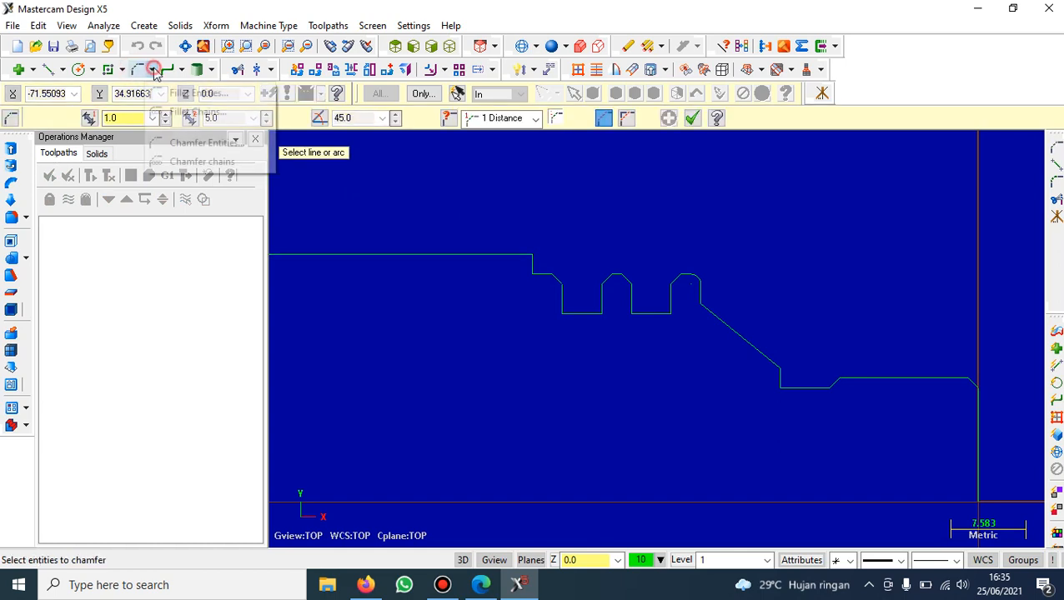
pyautogui.click(178, 93)
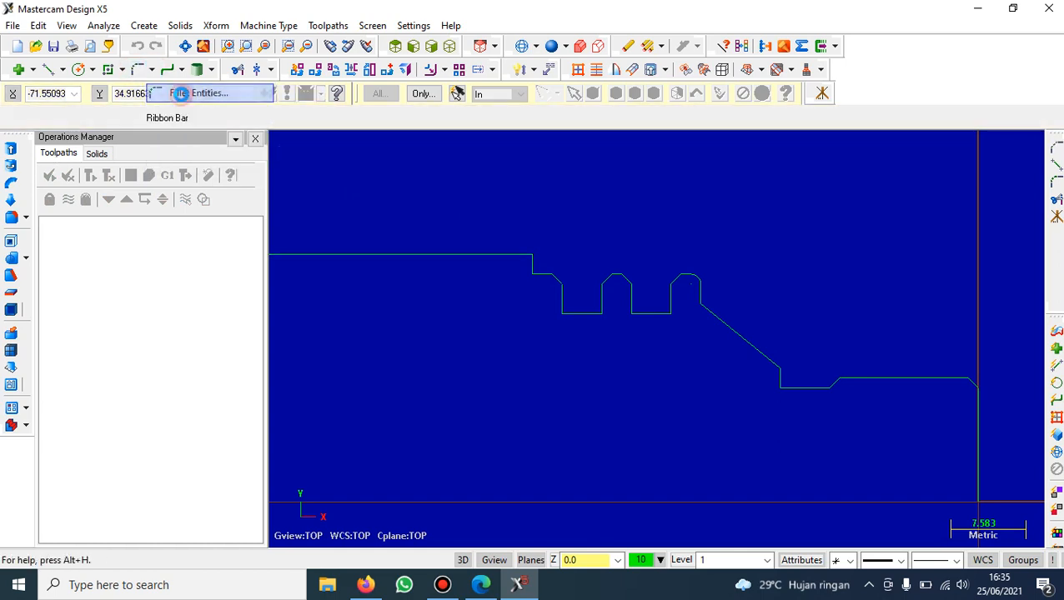
pyautogui.click(525, 255)
pyautogui.click(531, 263)
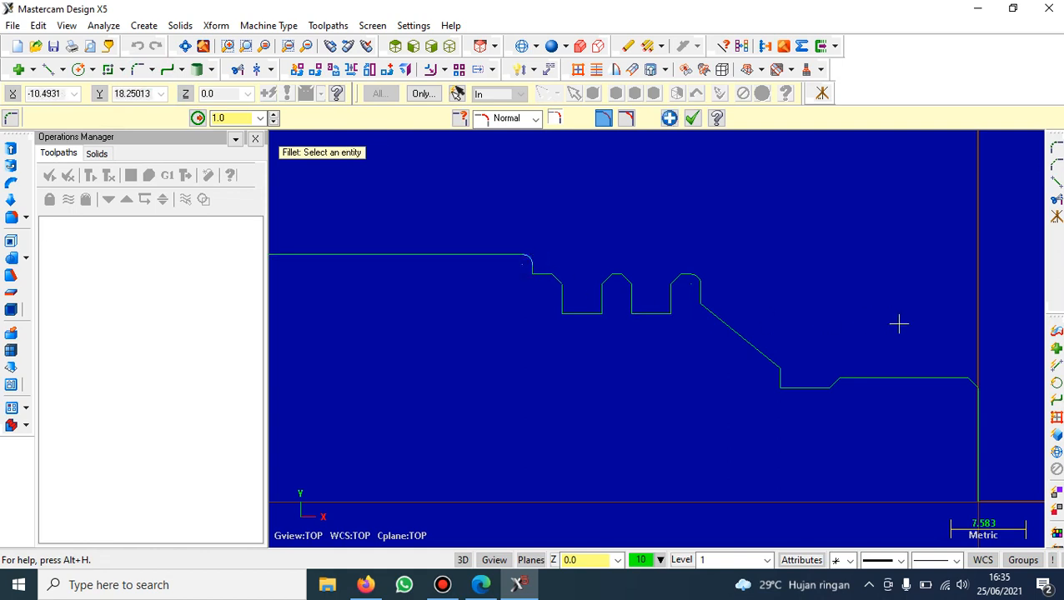
# - Close the profile's free end with a vertical line about 25 mm long from the 30 mm line down to the centre axis
pyautogui.scroll(-3, 848, 384)
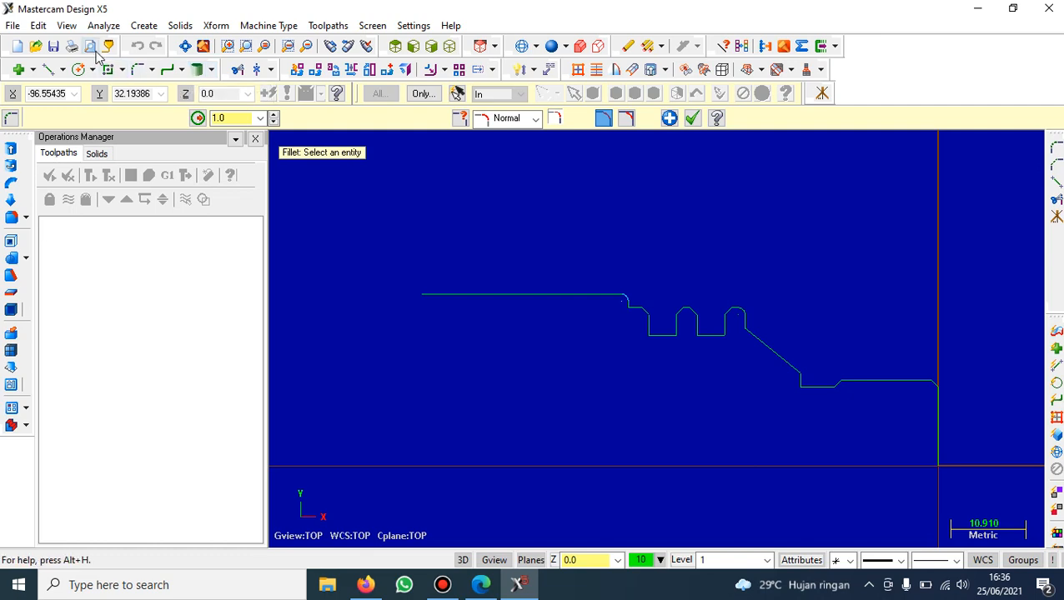
pyautogui.click(50, 70)
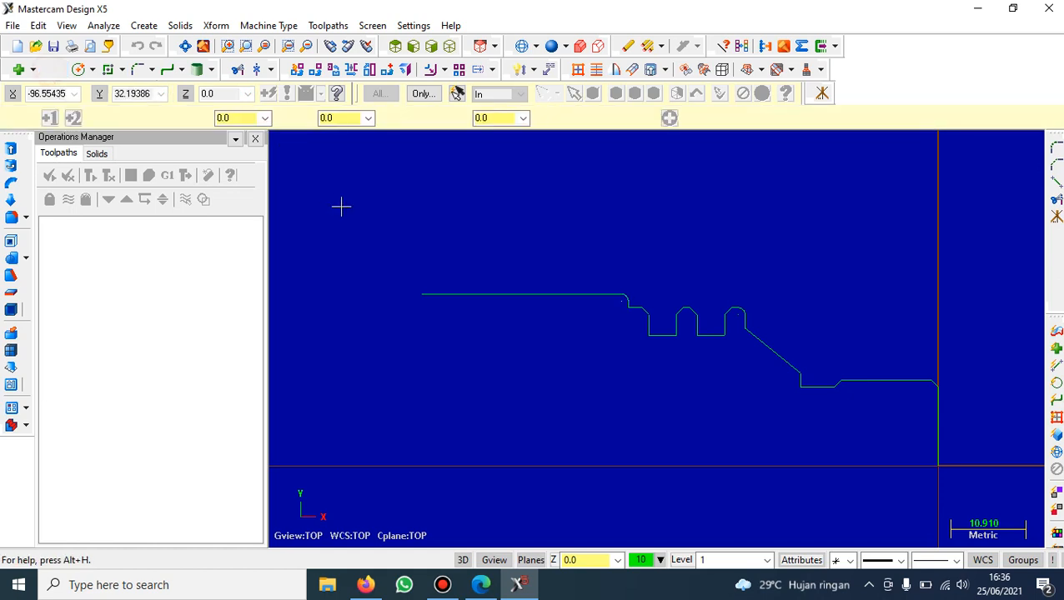
pyautogui.click(423, 296)
pyautogui.scroll(1, 429, 471)
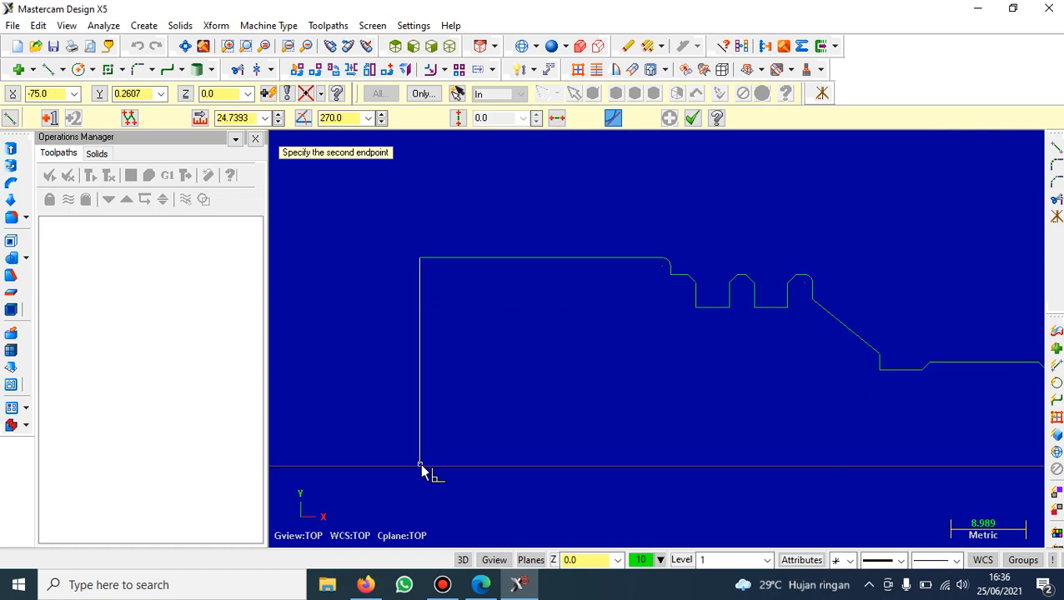
pyautogui.click(421, 470)
pyautogui.scroll(-2, 608, 437)
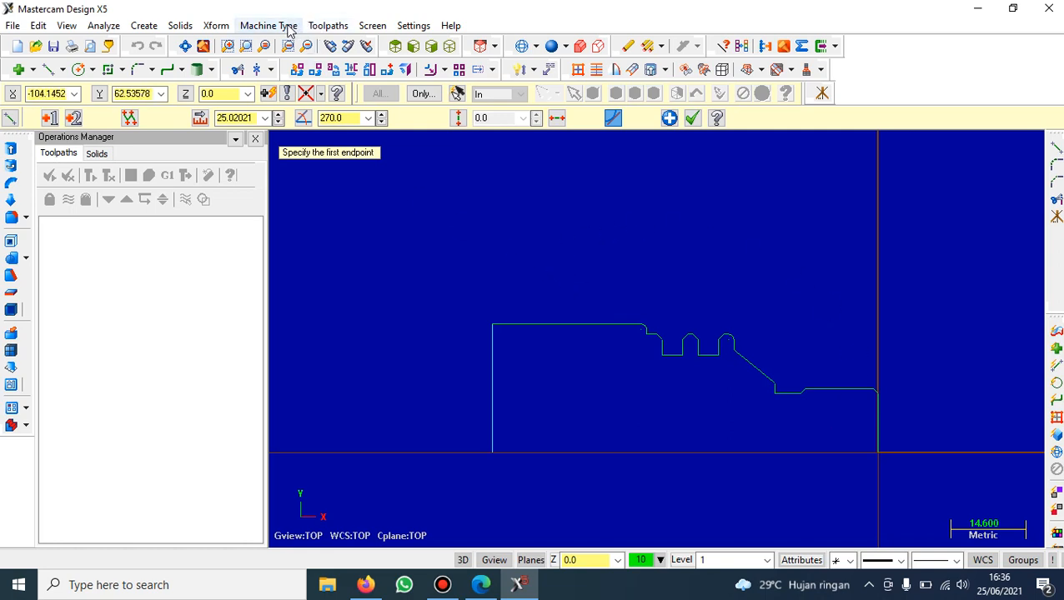
# - Switch the machine type to the default lathe
pyautogui.click(289, 30)
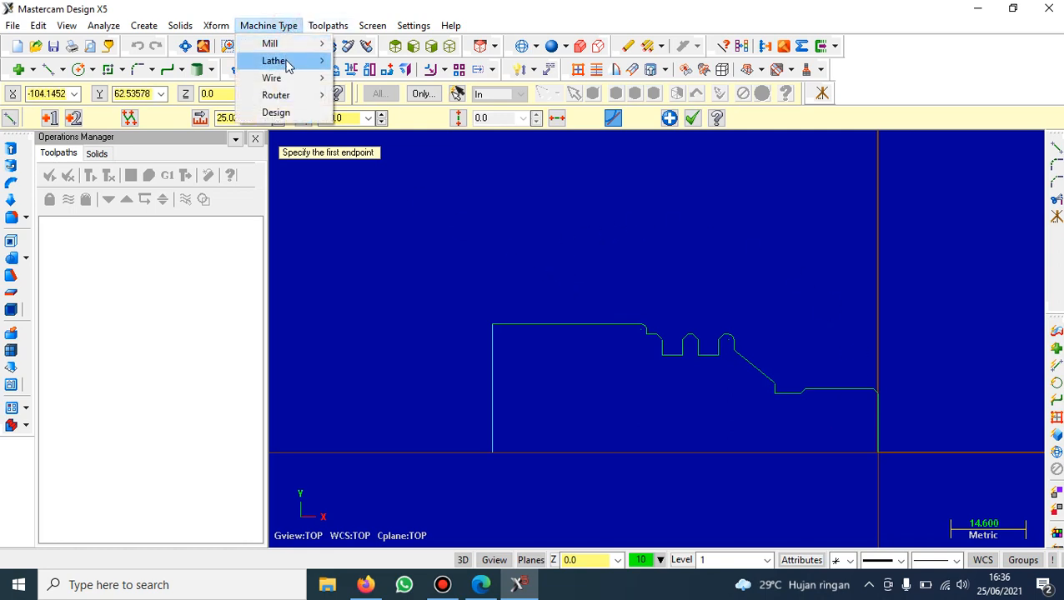
pyautogui.moveTo(287, 65)
pyautogui.click(369, 61)
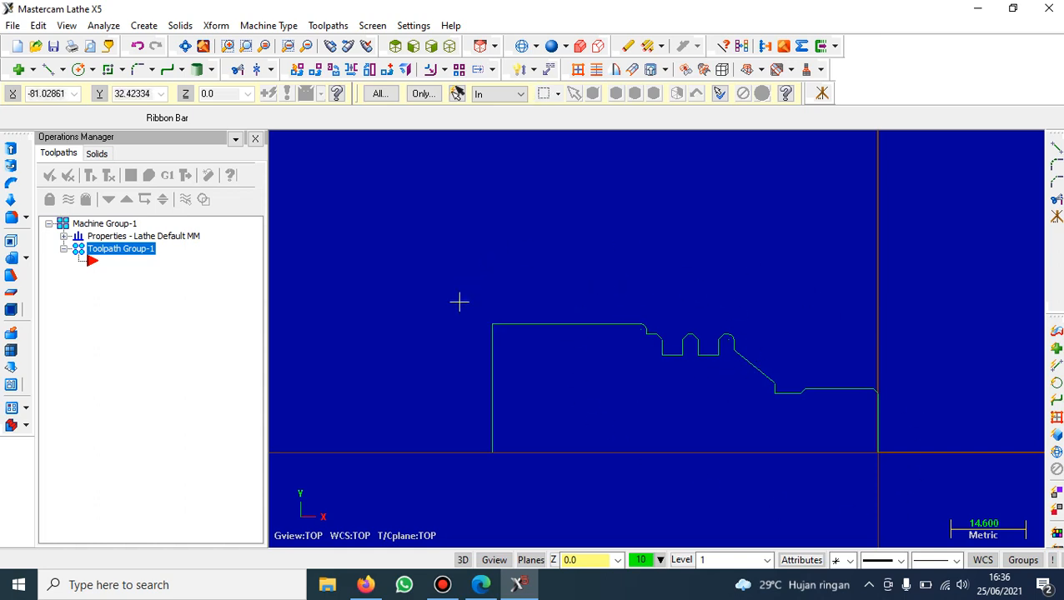
# - Define the left-spindle stock as a cylinder with a 50 mm outer diameter and a 70 mm length
pyautogui.click(64, 236)
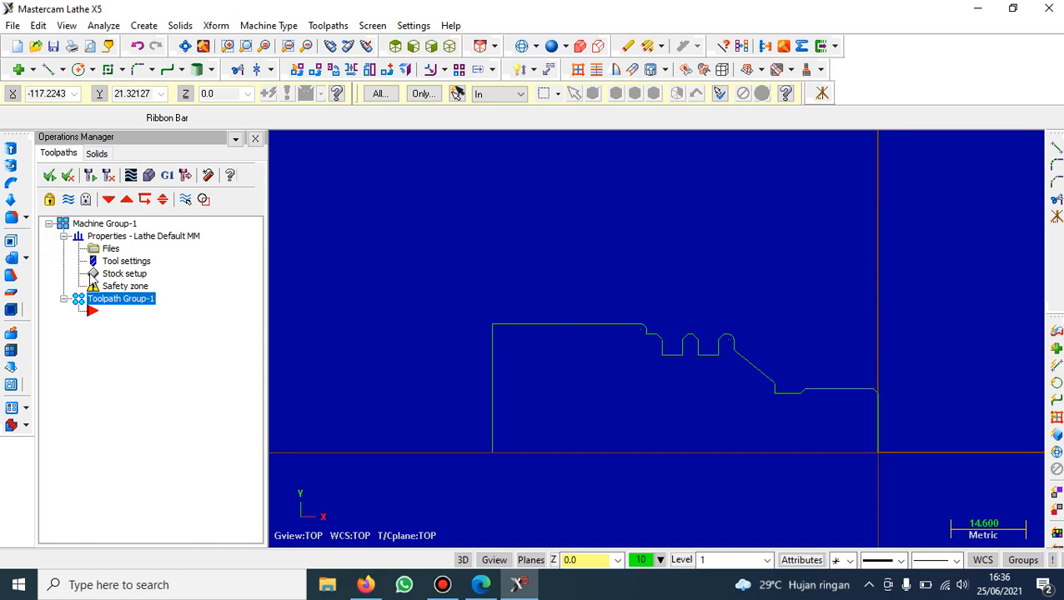
pyautogui.click(106, 276)
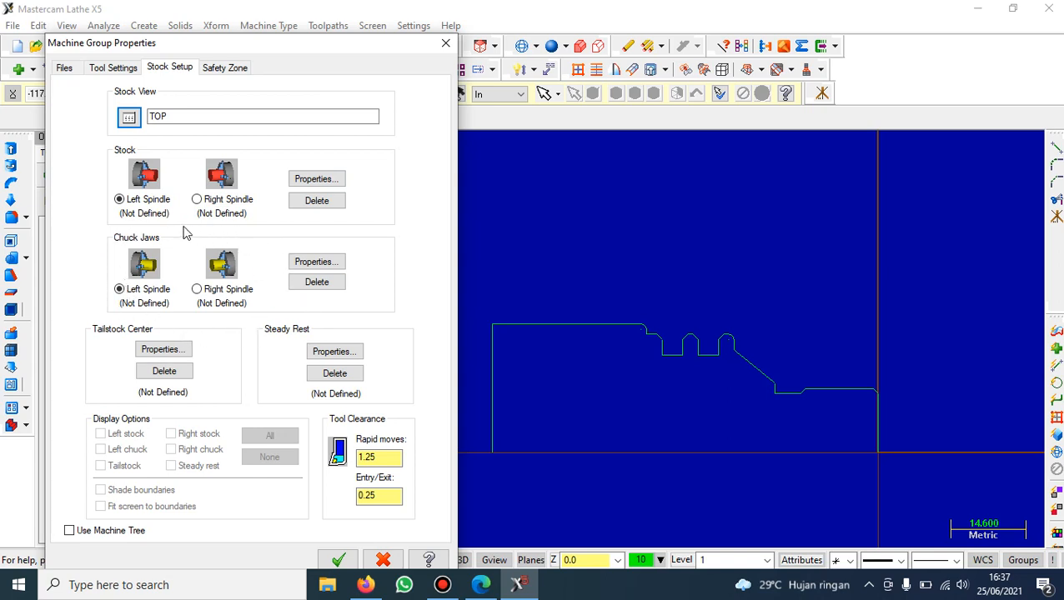
pyautogui.click(307, 185)
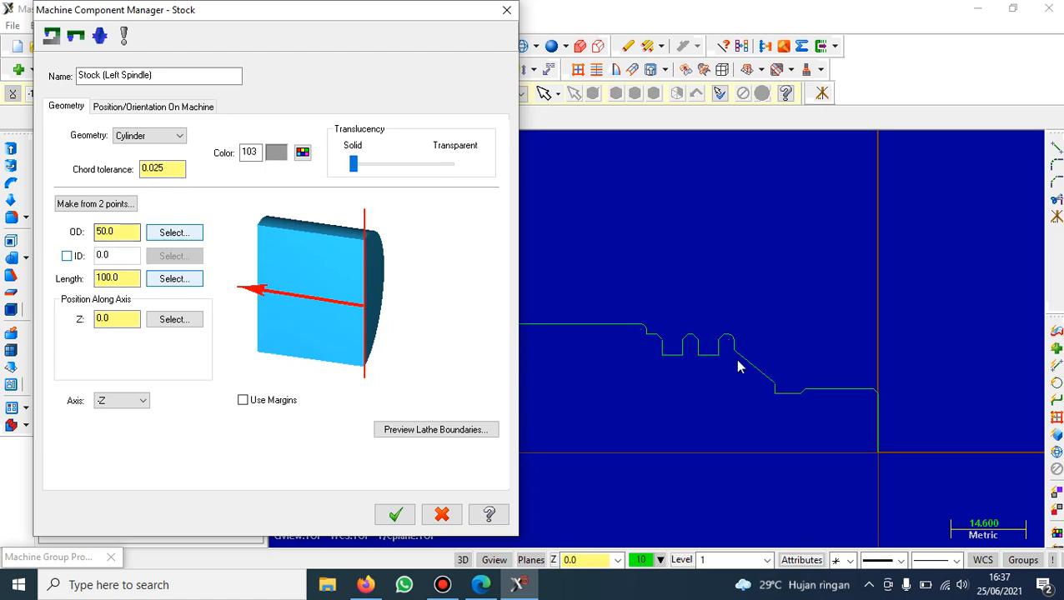
pyautogui.click(128, 277)
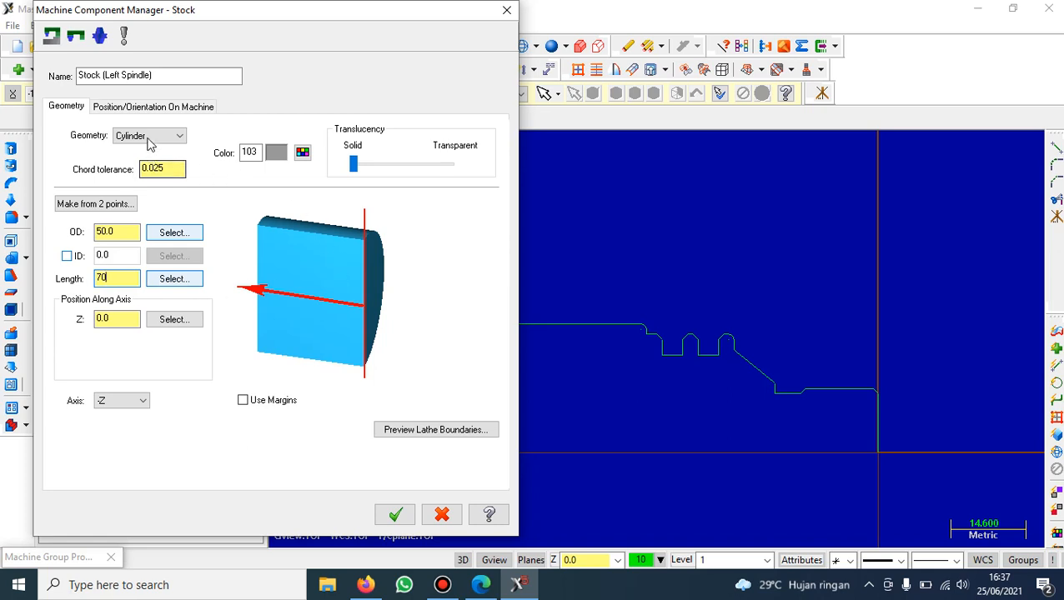
pyautogui.click(395, 516)
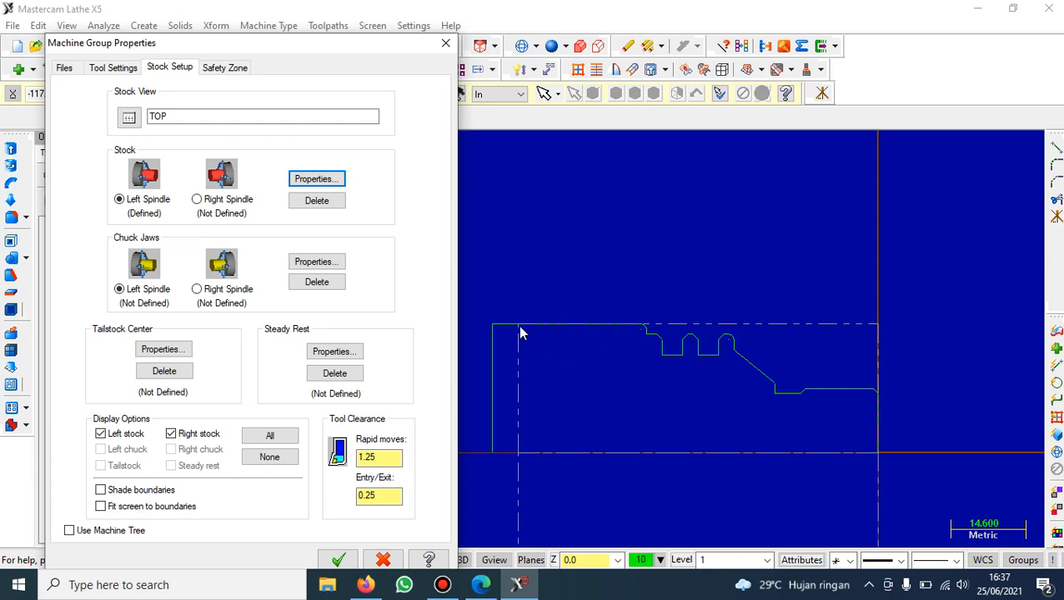
# - Set the length of the left-spindle stock to 75 mm
pyautogui.click(315, 180)
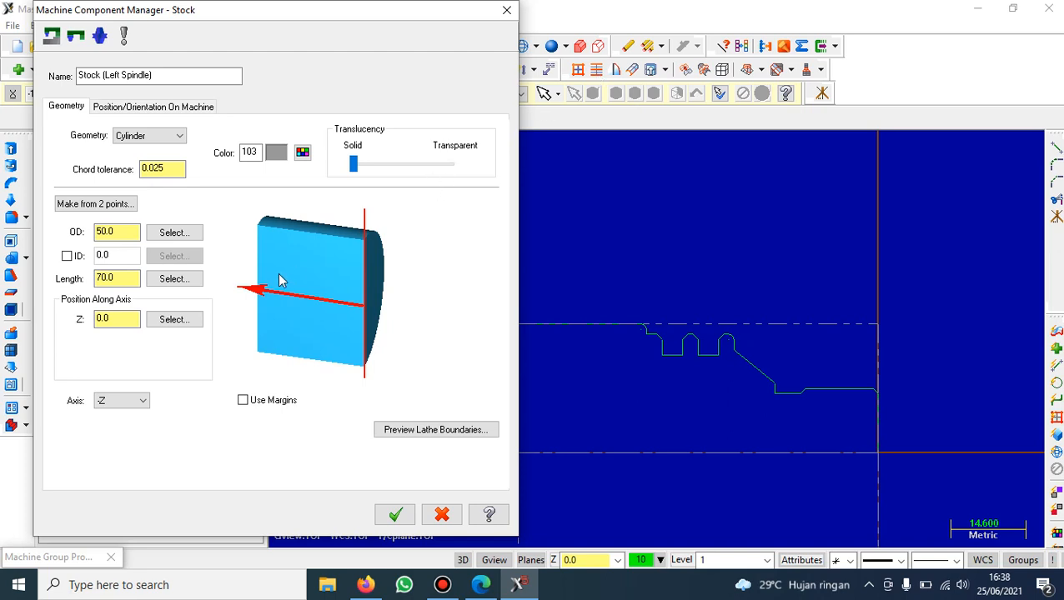
pyautogui.click(119, 277)
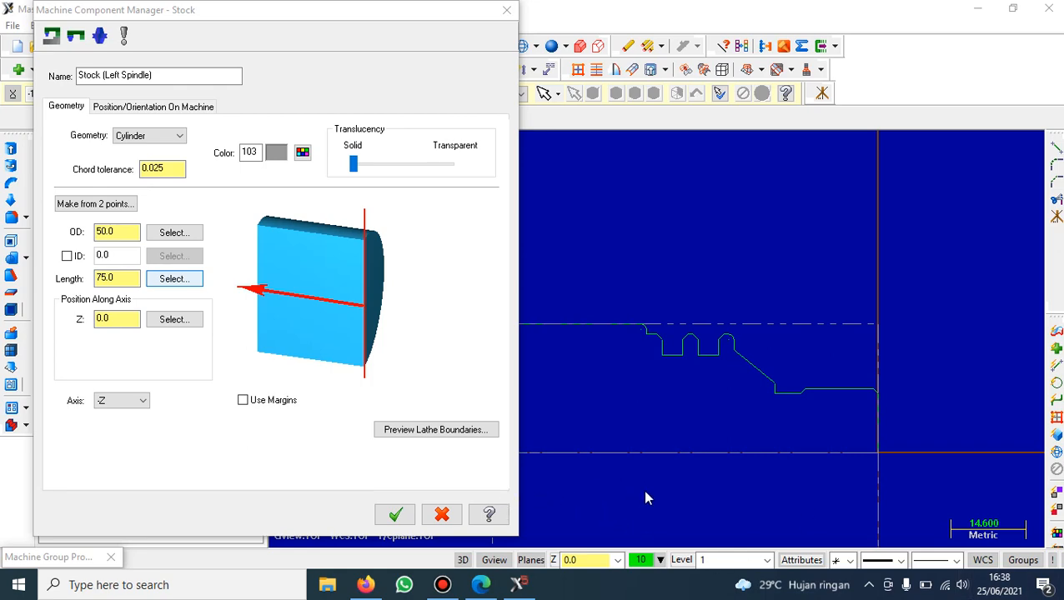
pyautogui.click(396, 516)
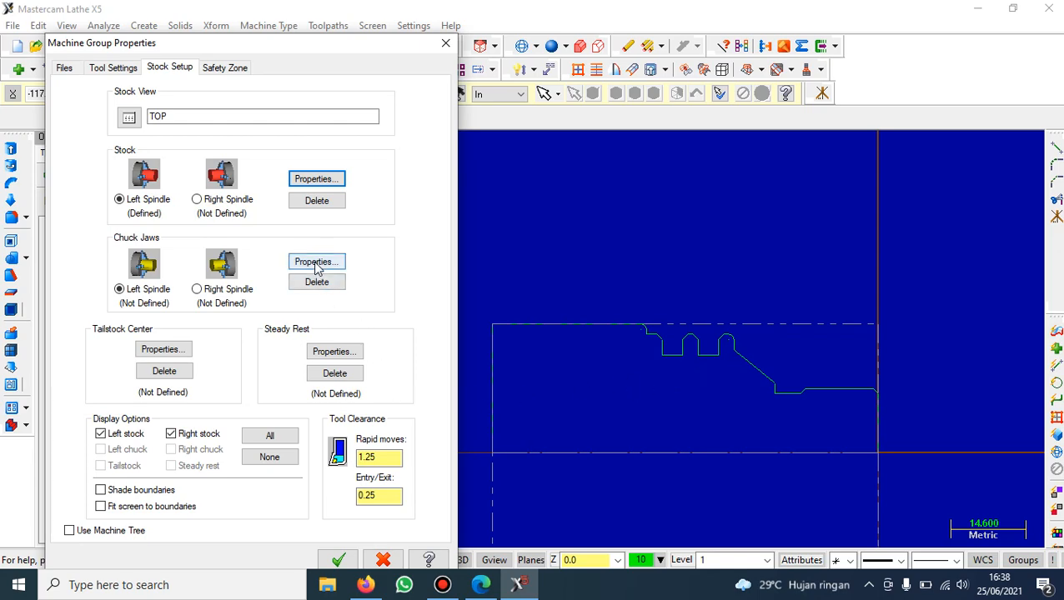
# - Try left-spindle chuck jaws with the OD #1 clamping method and default dimensions, and delete them again
pyautogui.click(316, 263)
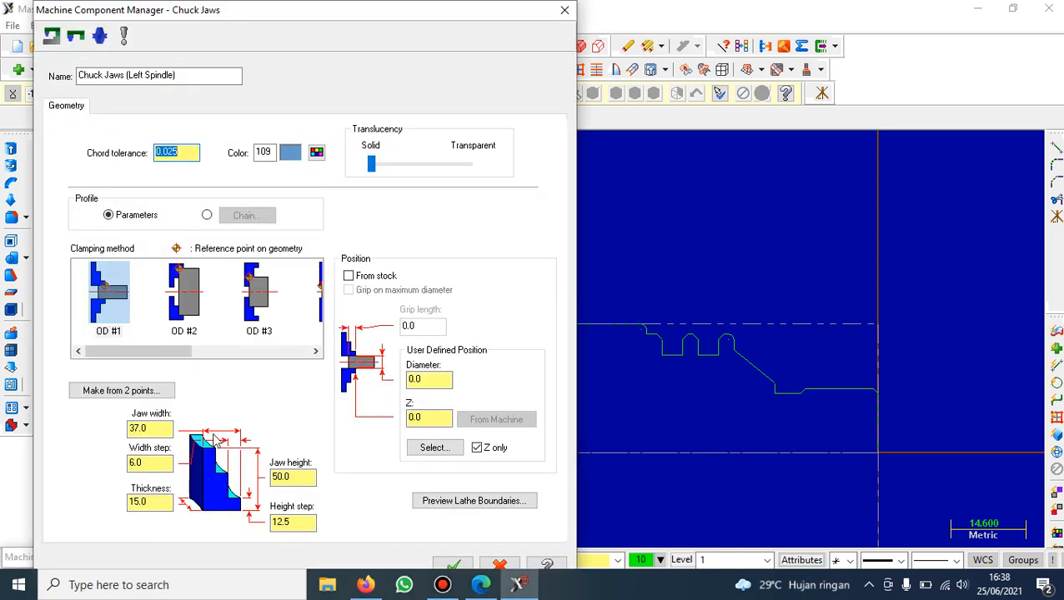
pyautogui.moveTo(124, 351)
pyautogui.mouseDown()
pyautogui.moveTo(257, 352)
pyautogui.moveTo(131, 359)
pyautogui.mouseUp()
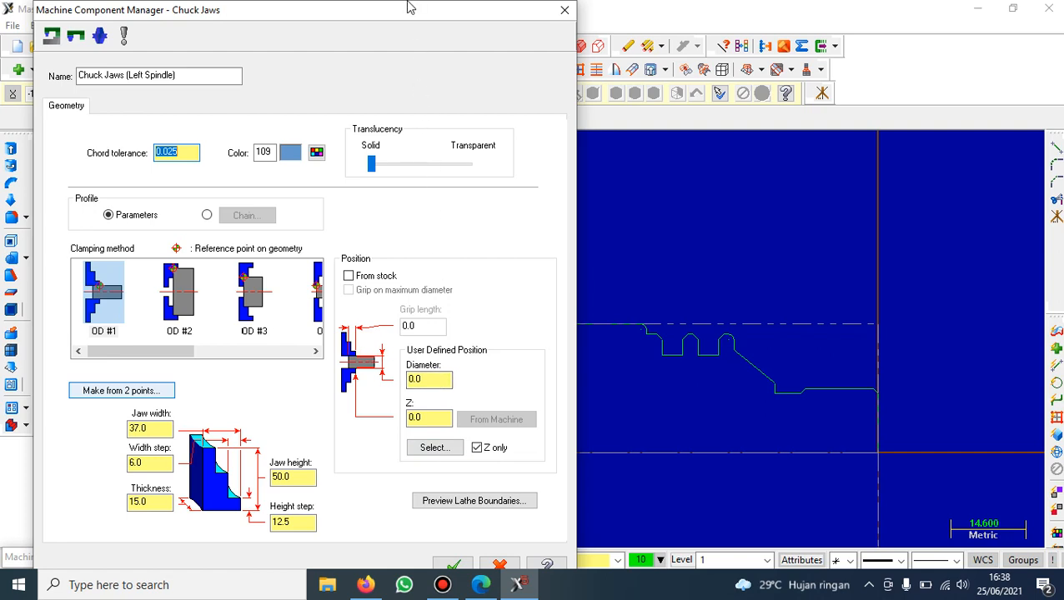
pyautogui.moveTo(418, 14); pyautogui.dragTo(422, 13)
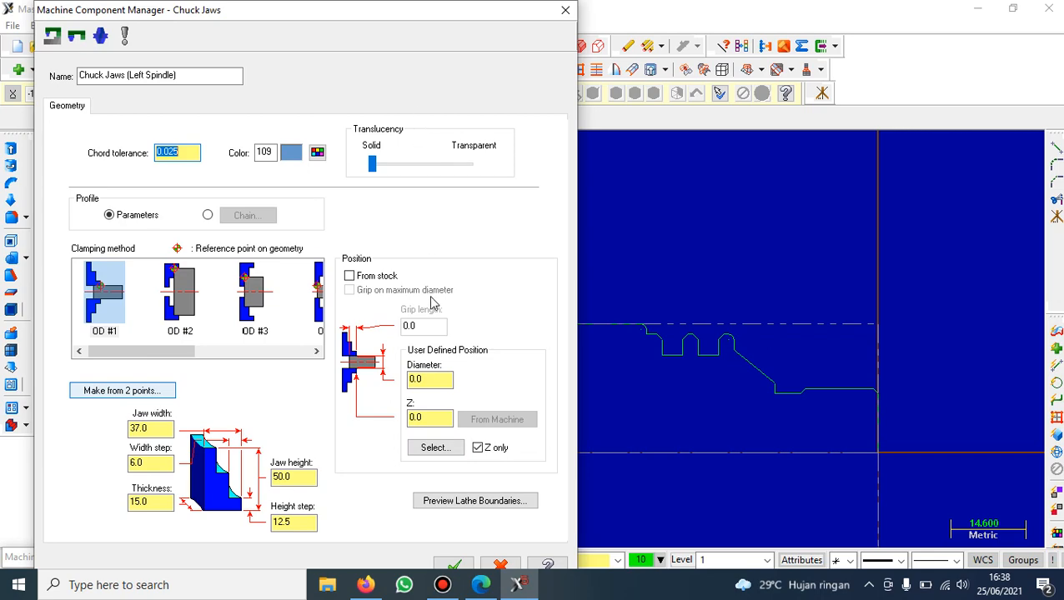
pyautogui.click(461, 565)
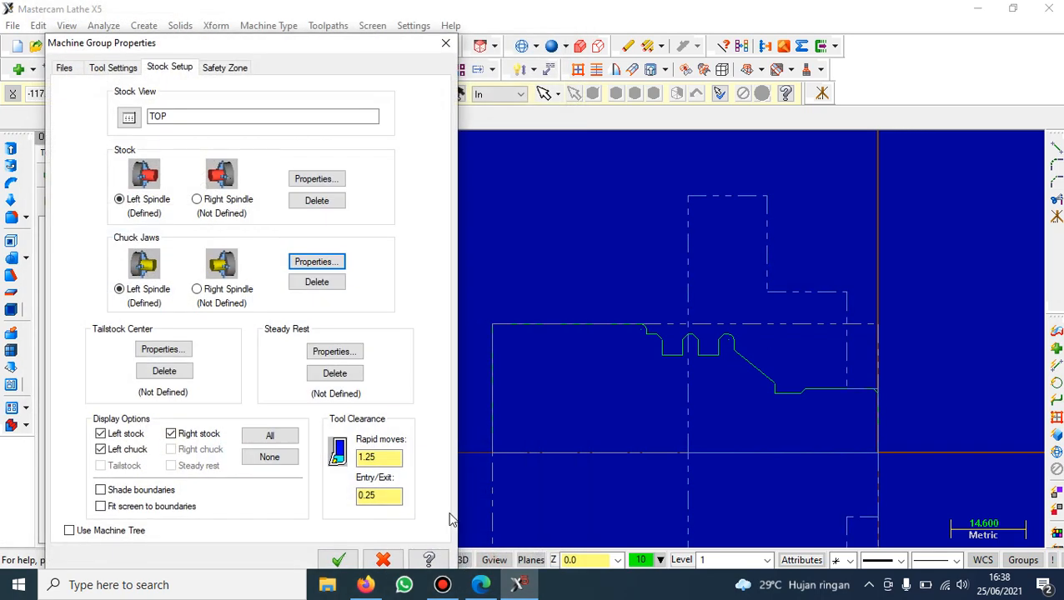
pyautogui.click(321, 283)
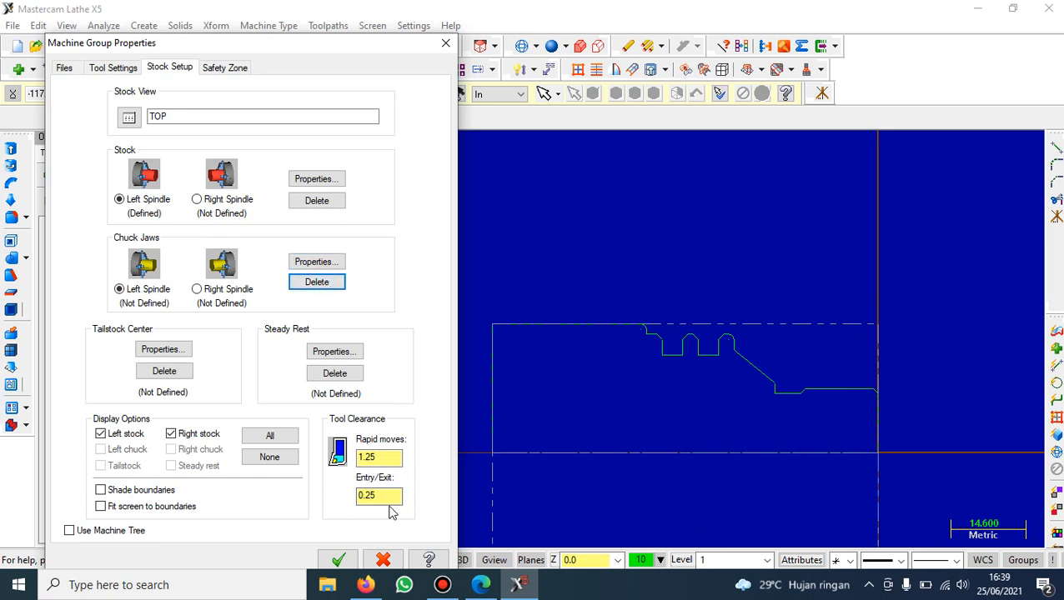
# - Accept the stock setup and start a lathe Face toolpath with the NC name cnc
pyautogui.click(340, 559)
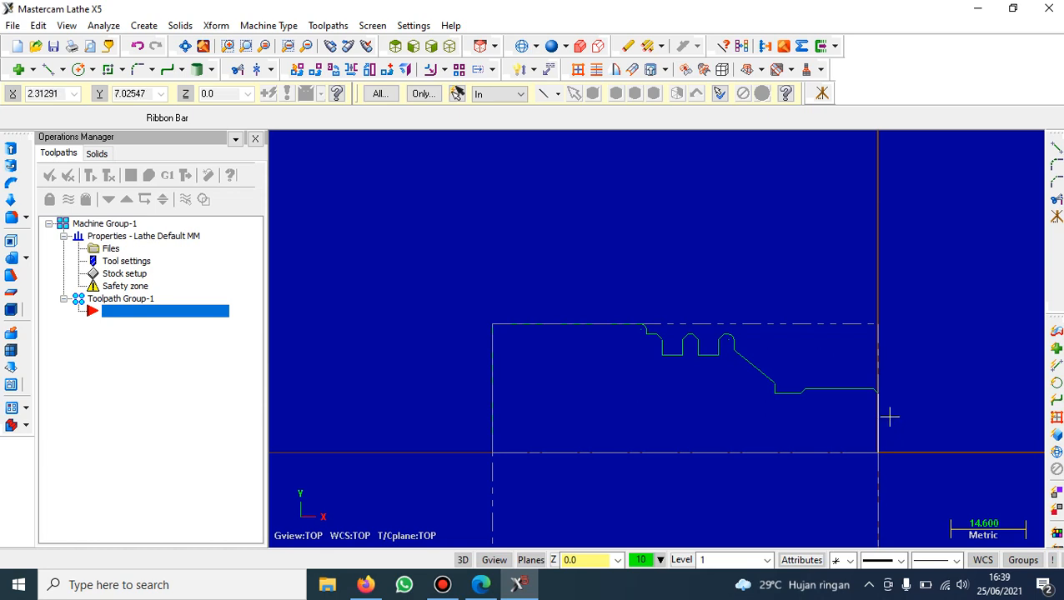
pyautogui.click(336, 26)
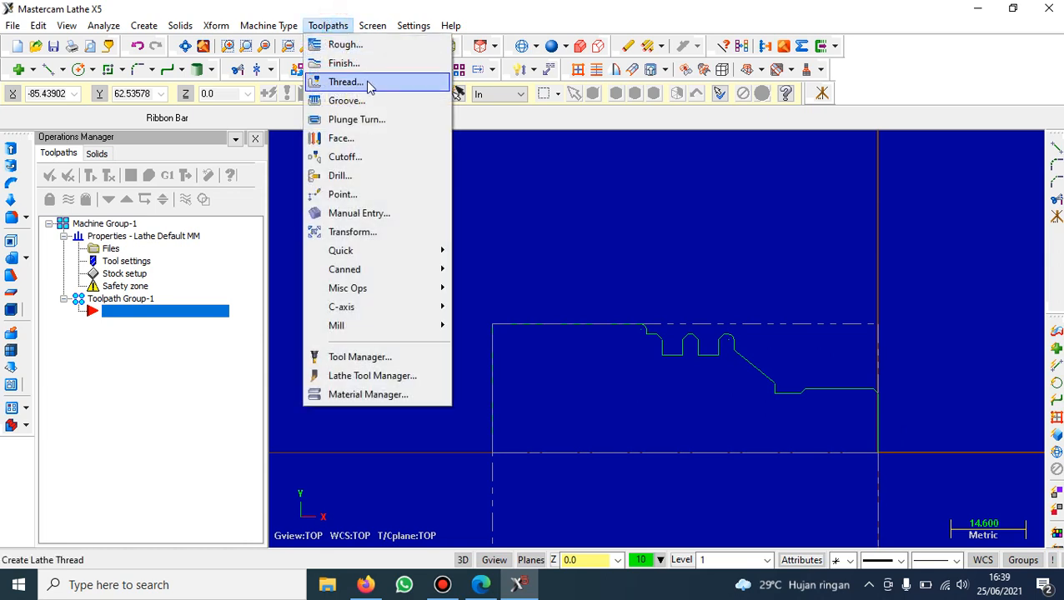
pyautogui.click(385, 140)
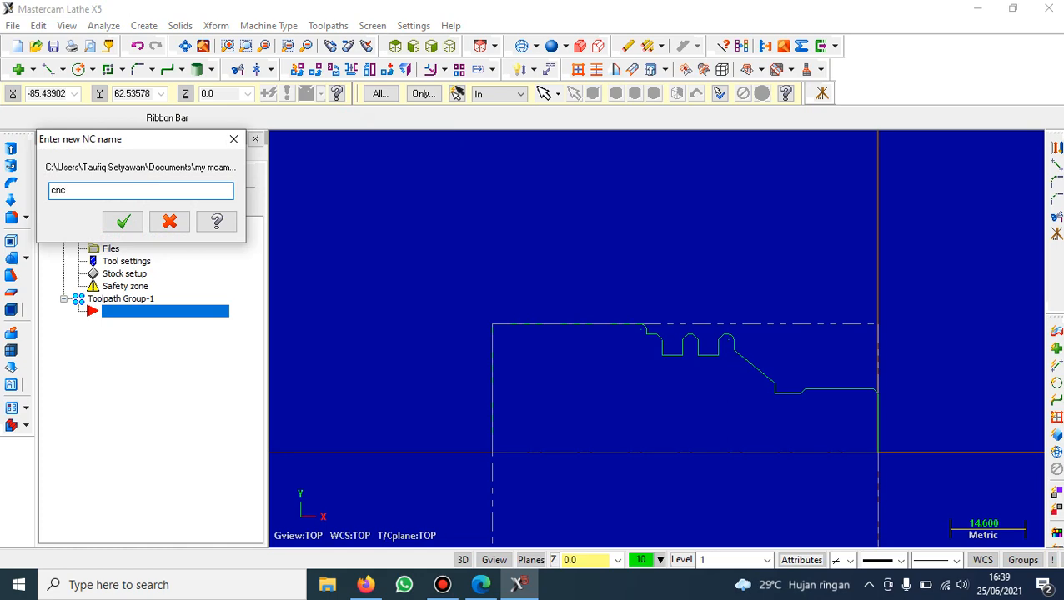
pyautogui.click(122, 222)
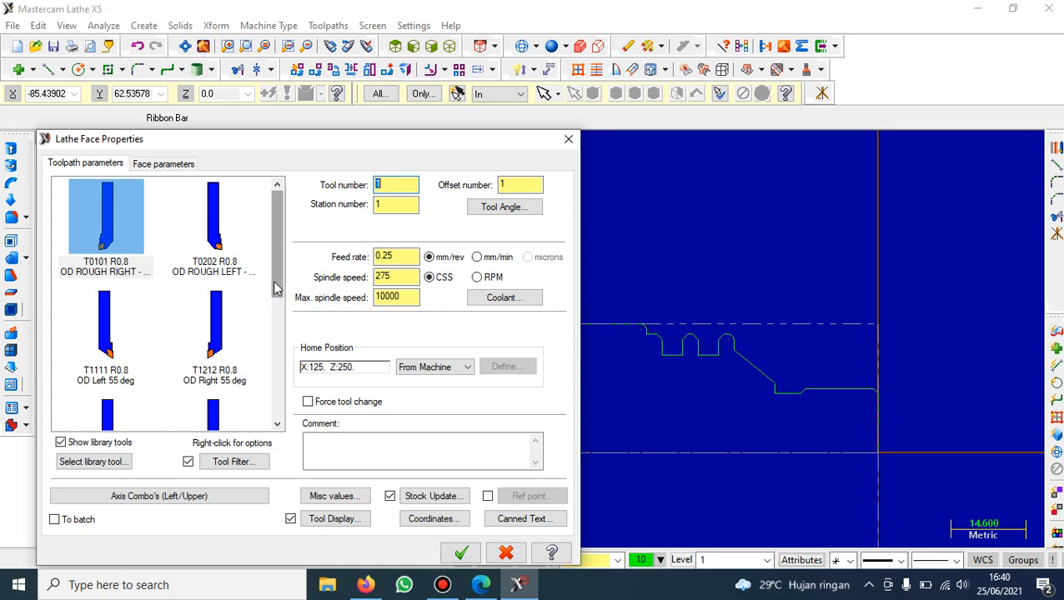
# - Configure the Face toolpath with tool T1212 R0.8 OD Right 55 deg and a stock to leave of -0.1
pyautogui.moveTo(274, 280)
pyautogui.mouseDown()
pyautogui.moveTo(286, 334)
pyautogui.moveTo(279, 413)
pyautogui.moveTo(267, 280)
pyautogui.mouseUp()
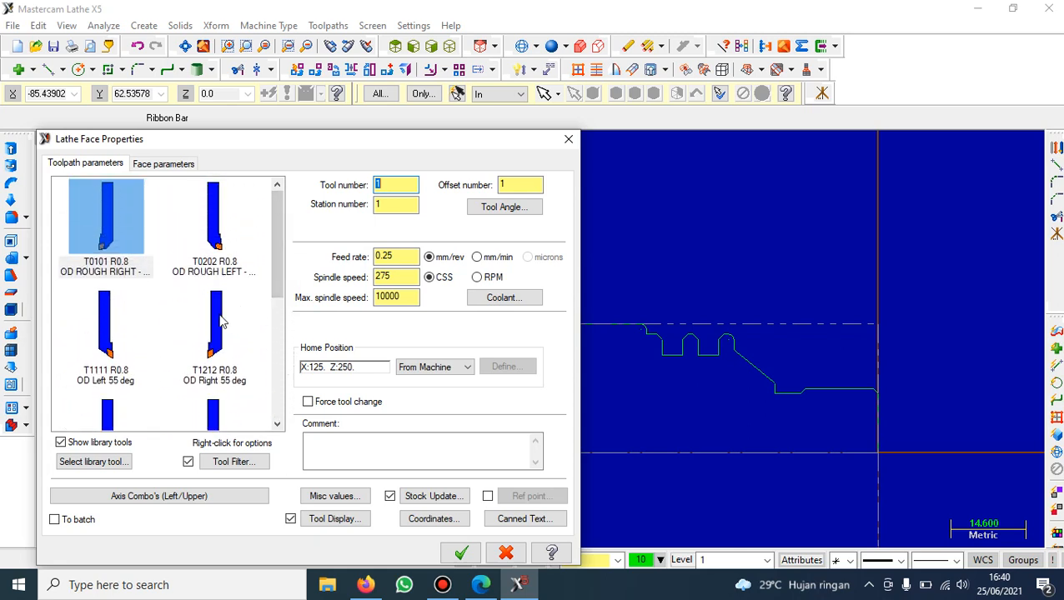
pyautogui.click(221, 322)
pyautogui.moveTo(221, 322)
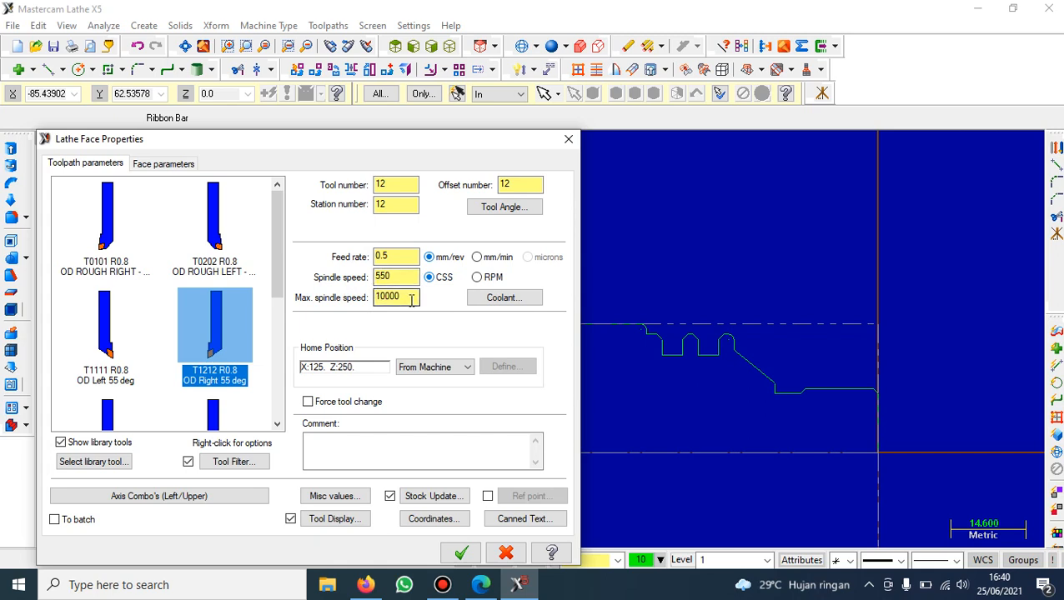
pyautogui.click(154, 166)
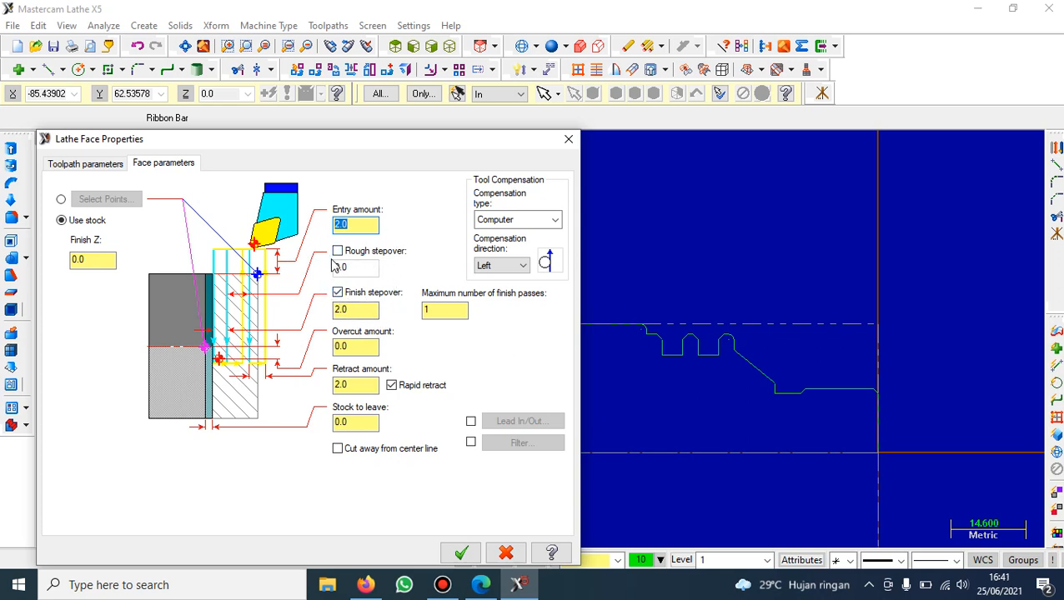
pyautogui.click(362, 423)
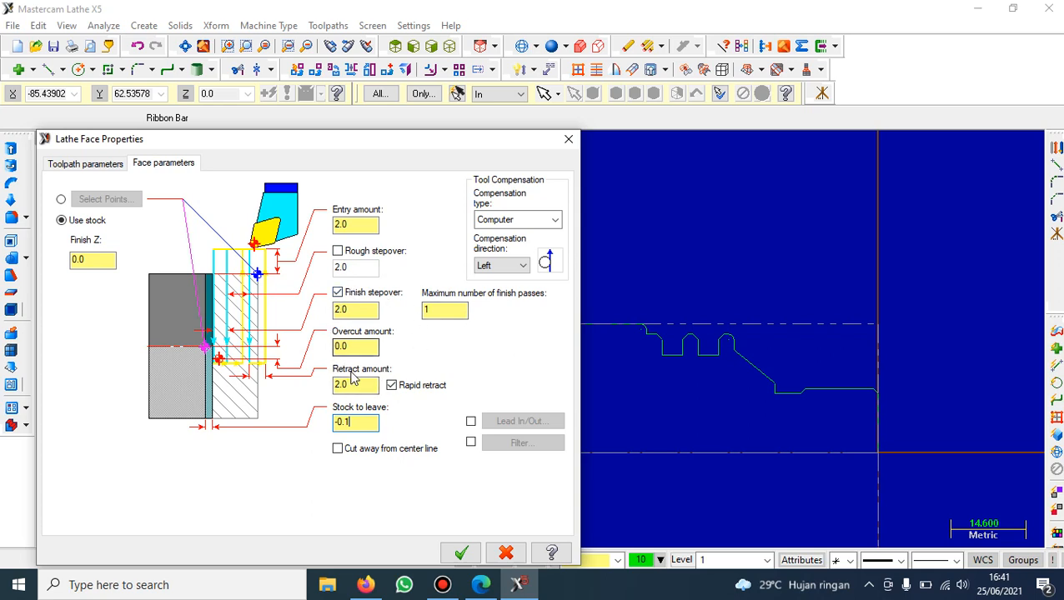
pyautogui.click(461, 552)
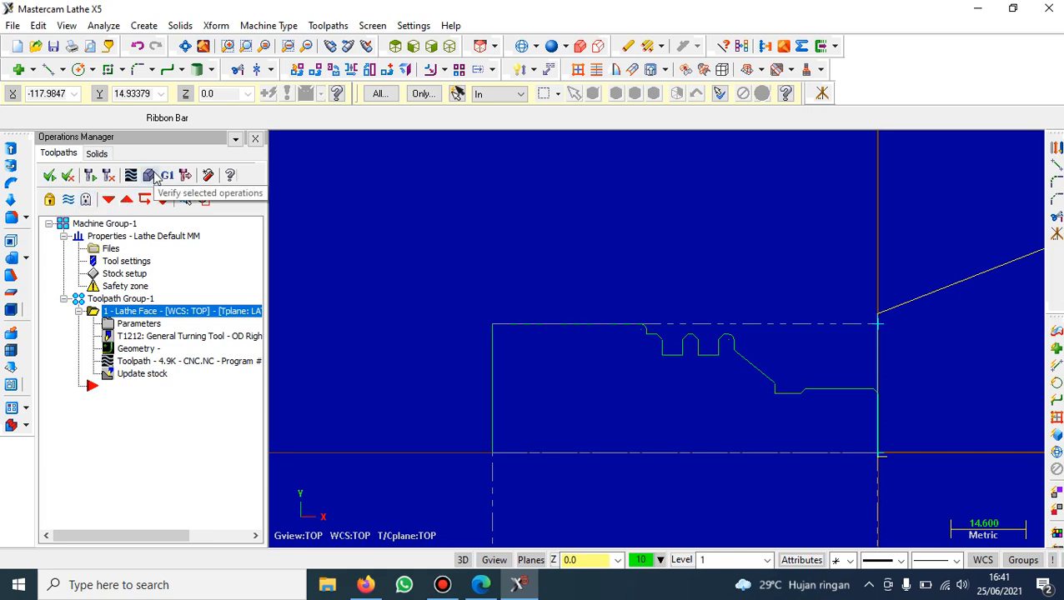
# - Simulate the Lathe Face operation on the solid stock and inspect the faced end
pyautogui.click(151, 177)
pyautogui.moveTo(611, 328); pyautogui.dragTo(621, 397, button='middle')
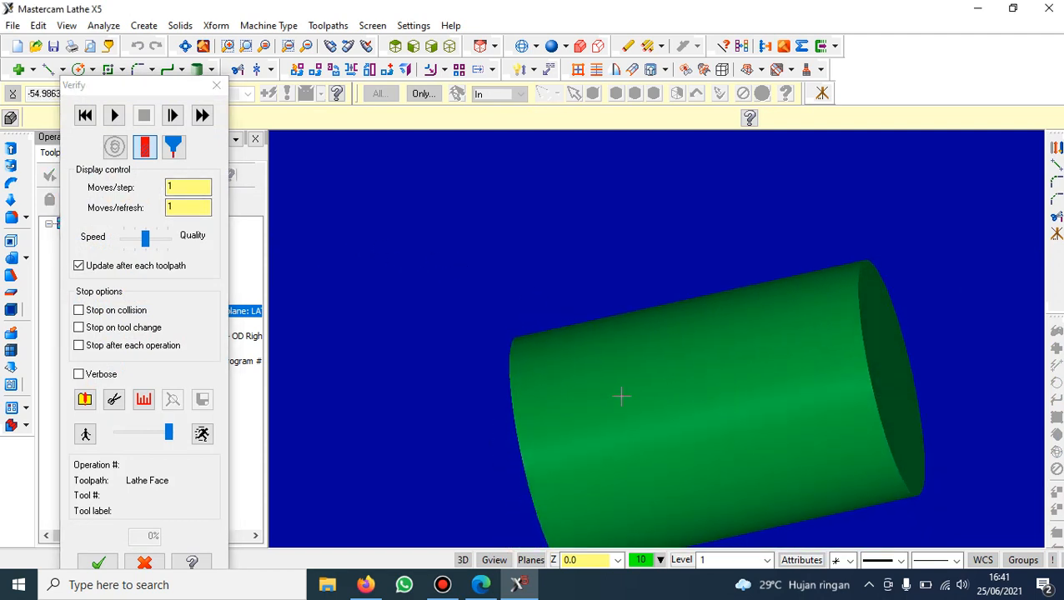
pyautogui.click(115, 115)
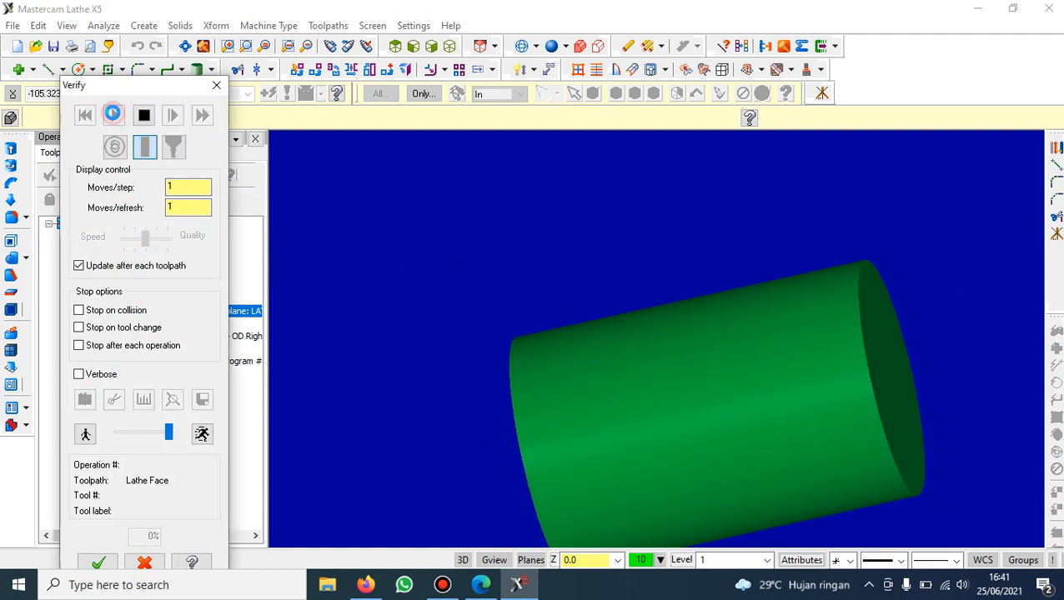
pyautogui.moveTo(941, 336); pyautogui.dragTo(926, 342, button='middle')
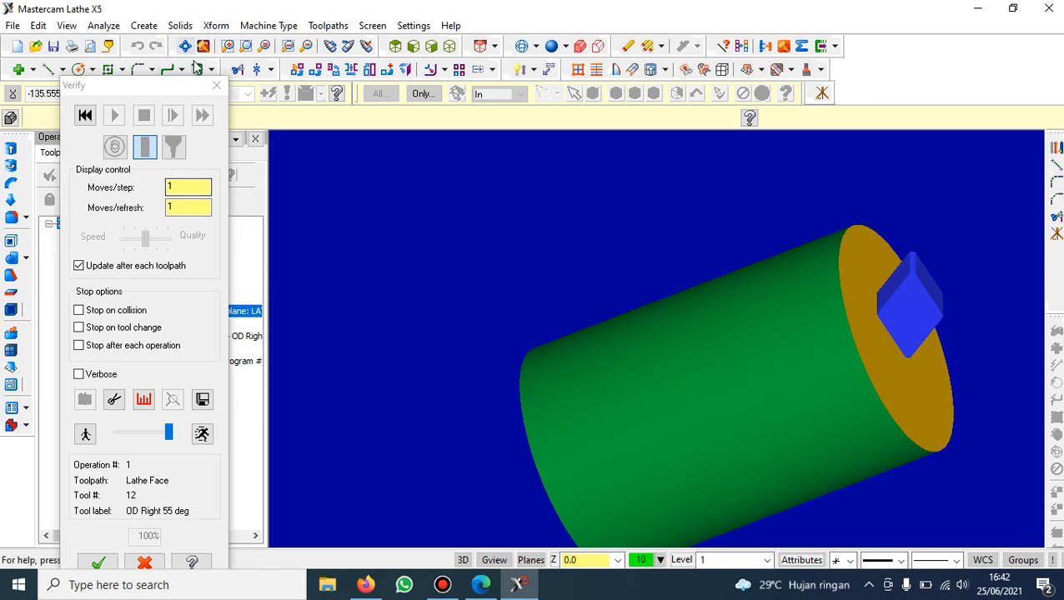
pyautogui.click(216, 86)
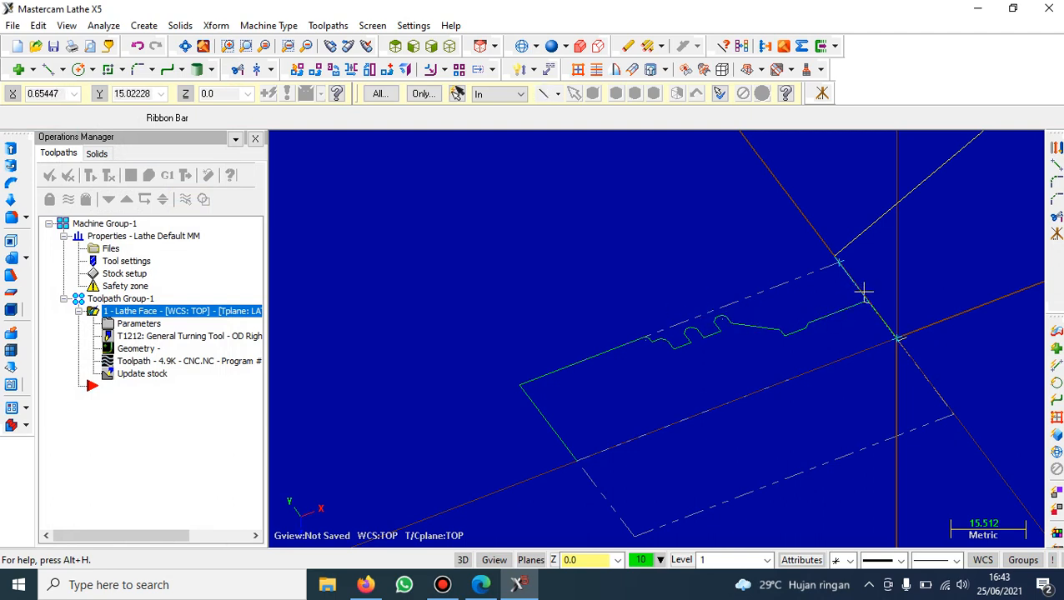
# - Start a lathe Rough toolpath and chain the profile from the front-end chamfer to the shoulder arc at the stock diameter, reversing the chain direction
pyautogui.click(395, 47)
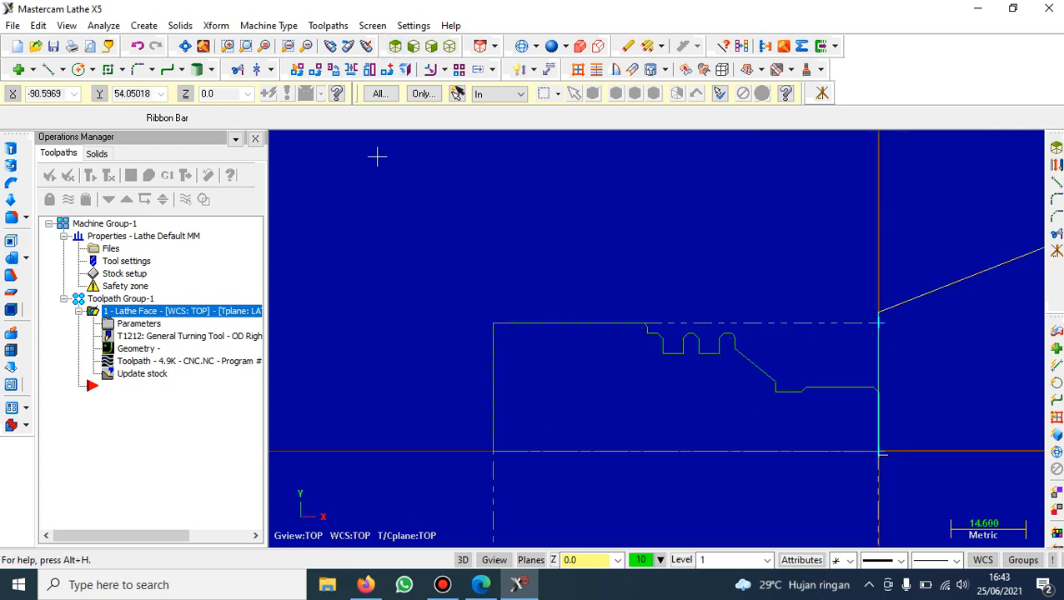
pyautogui.click(325, 27)
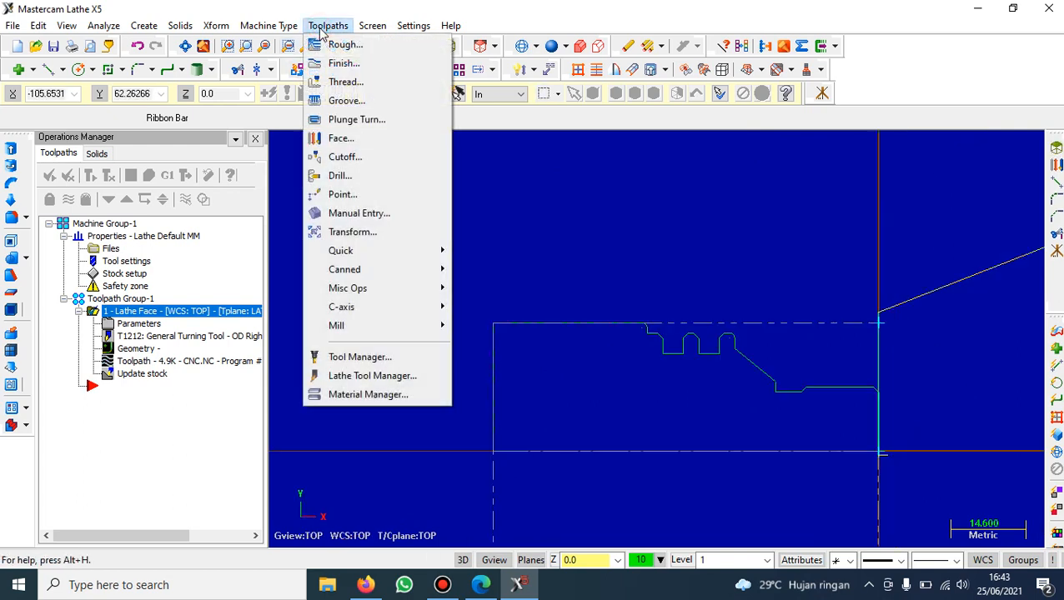
pyautogui.click(347, 45)
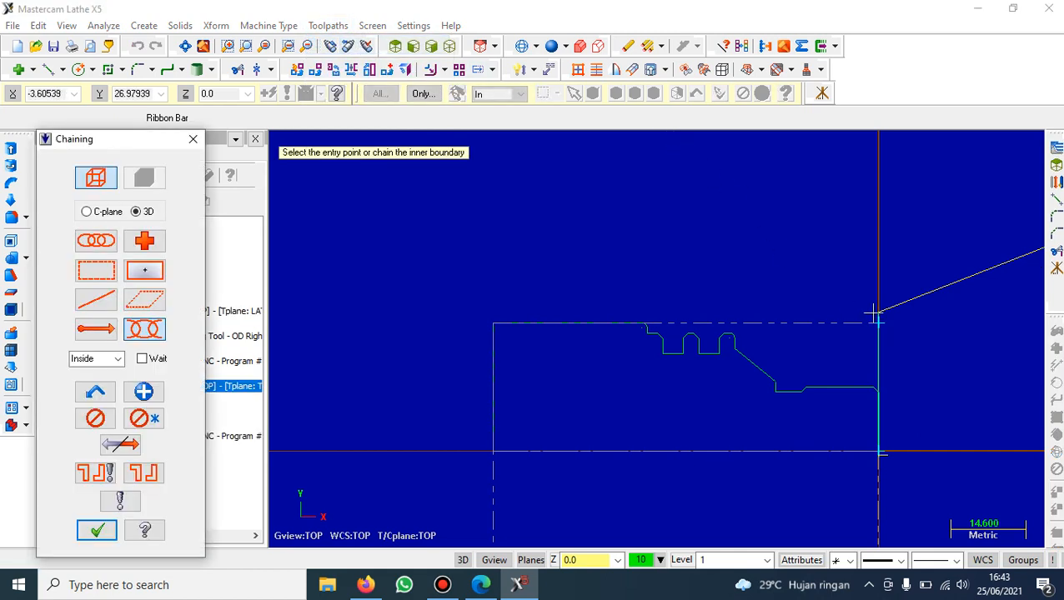
pyautogui.scroll(2, 874, 388)
pyautogui.scroll(1, 874, 389)
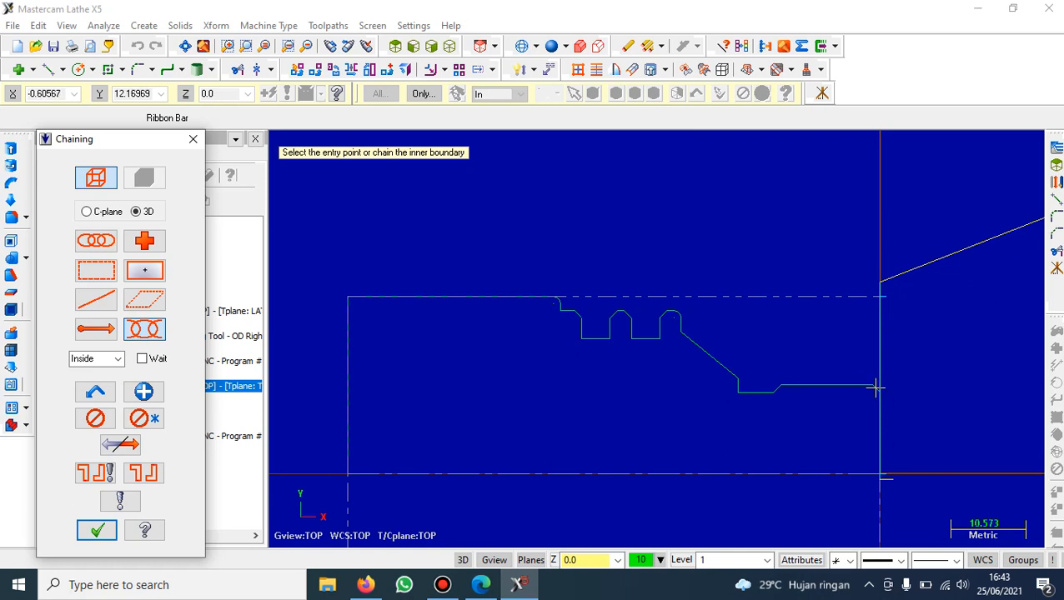
pyautogui.click(875, 388)
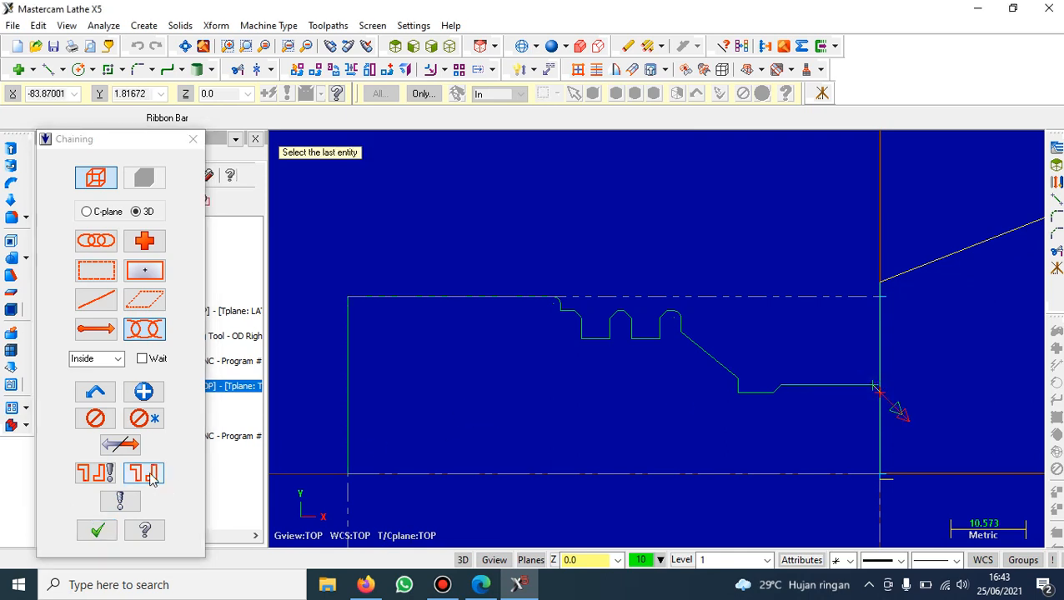
pyautogui.click(123, 445)
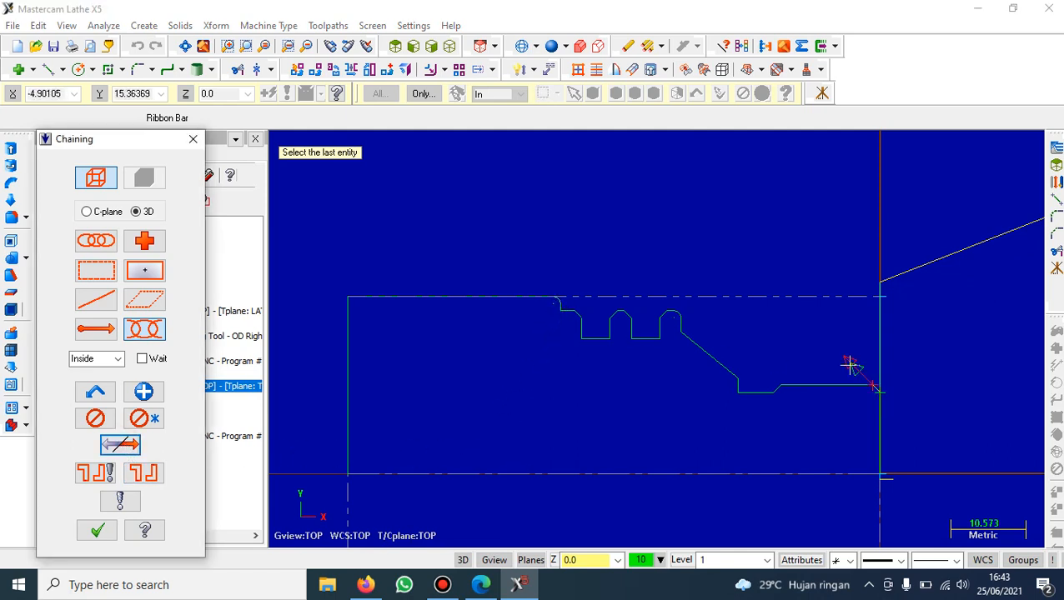
pyautogui.click(556, 297)
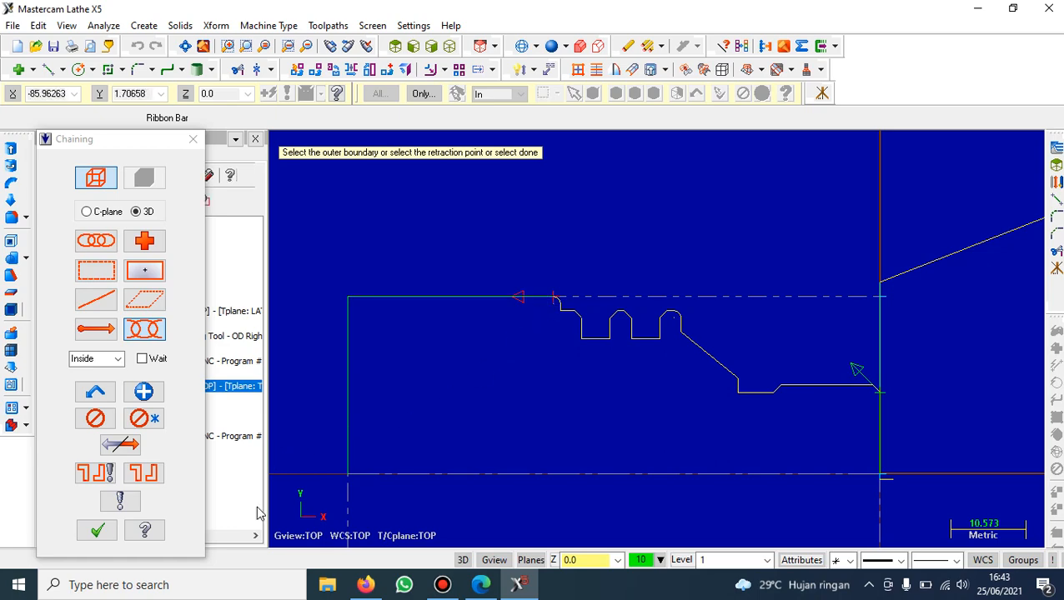
# - Generate the Rough toolpath with tool T0101 R0.8 OD Rough Right, a 2.0 depth of cut and 0.2 stock to leave in X and Z
pyautogui.click(97, 531)
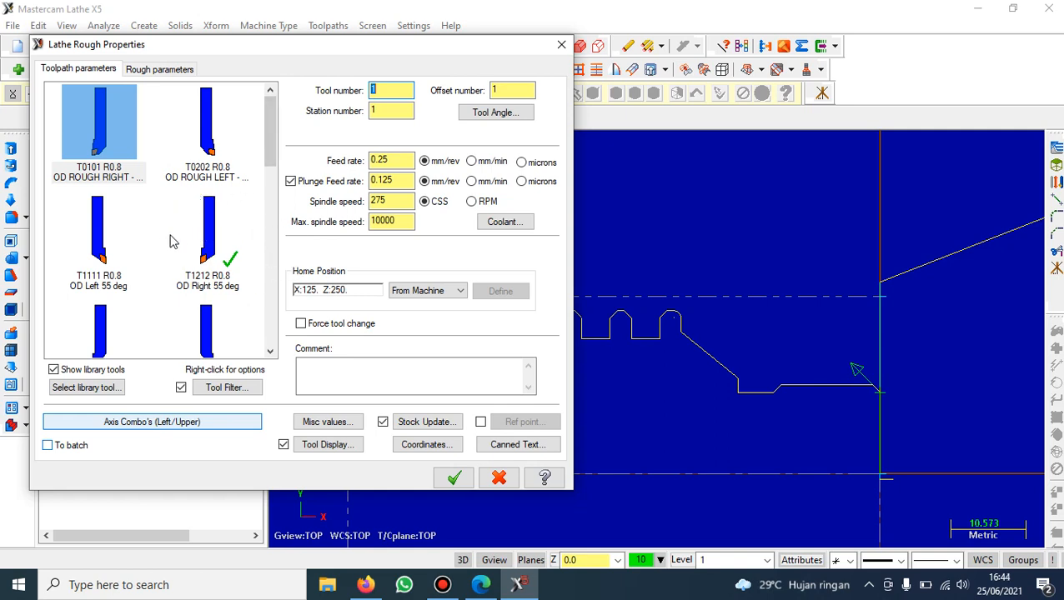
pyautogui.click(145, 73)
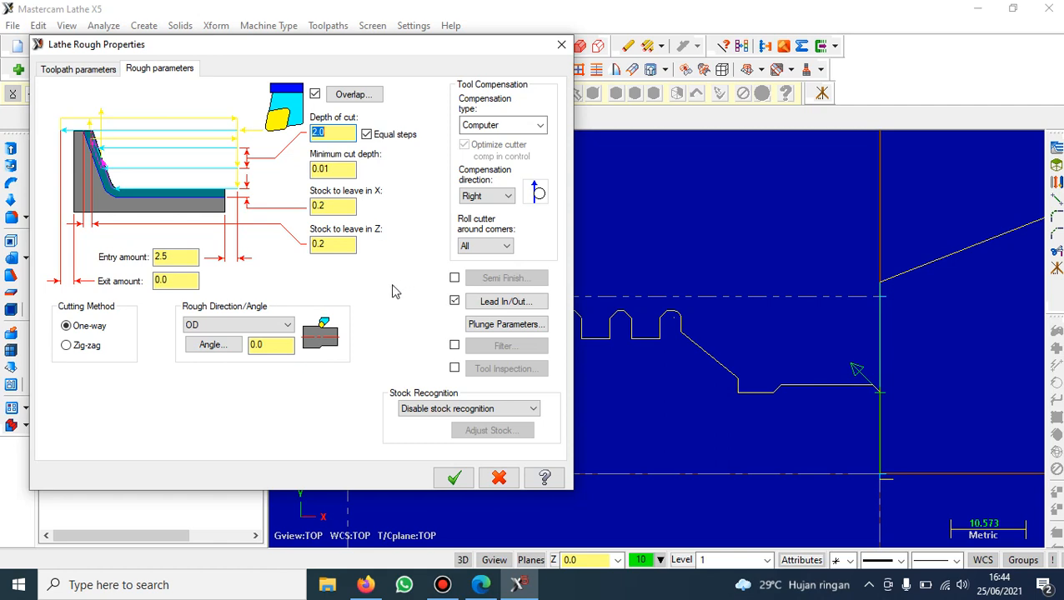
pyautogui.click(456, 478)
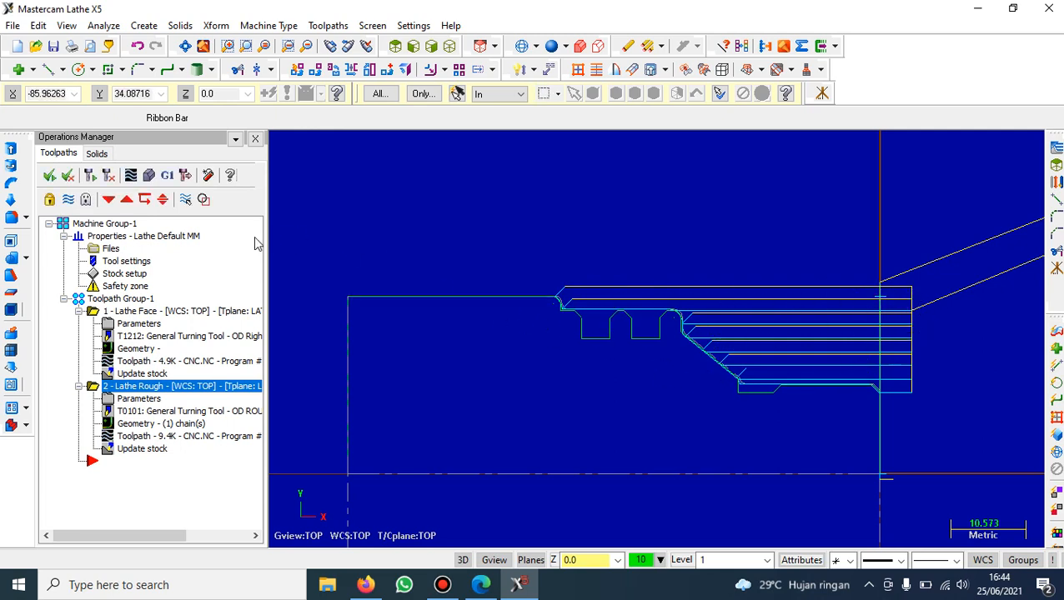
# - Simulate the Lathe Rough operation on the solid stock, and close the verification
pyautogui.click(149, 177)
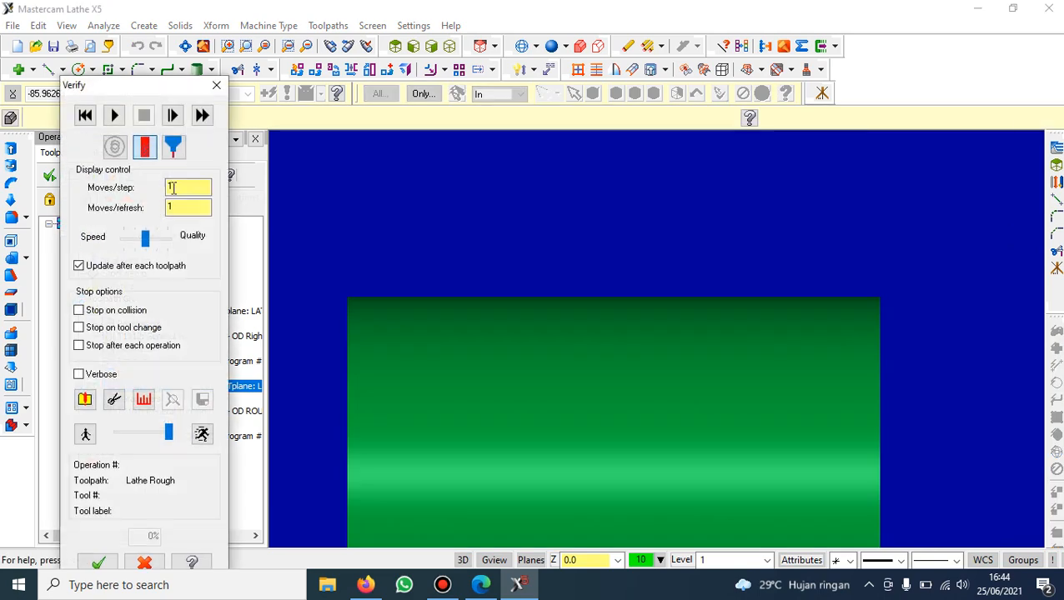
pyautogui.click(113, 115)
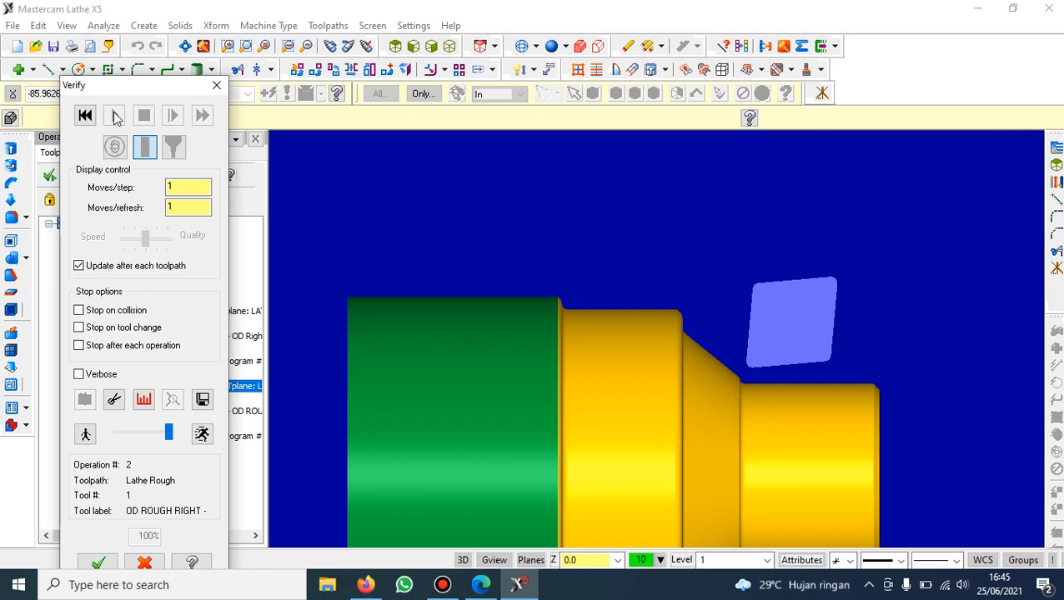
pyautogui.click(216, 85)
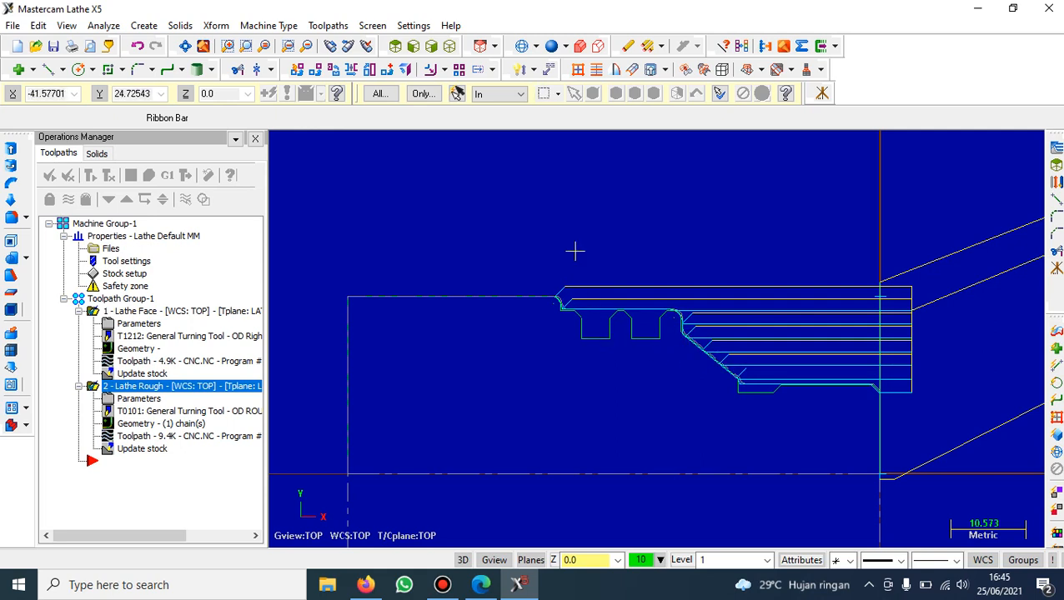
# - Start a lathe Groove toolpath defined by Chain and chain the contour across both grooves, from the front groove's chamfer to the rear groove's chamfer
pyautogui.click(330, 26)
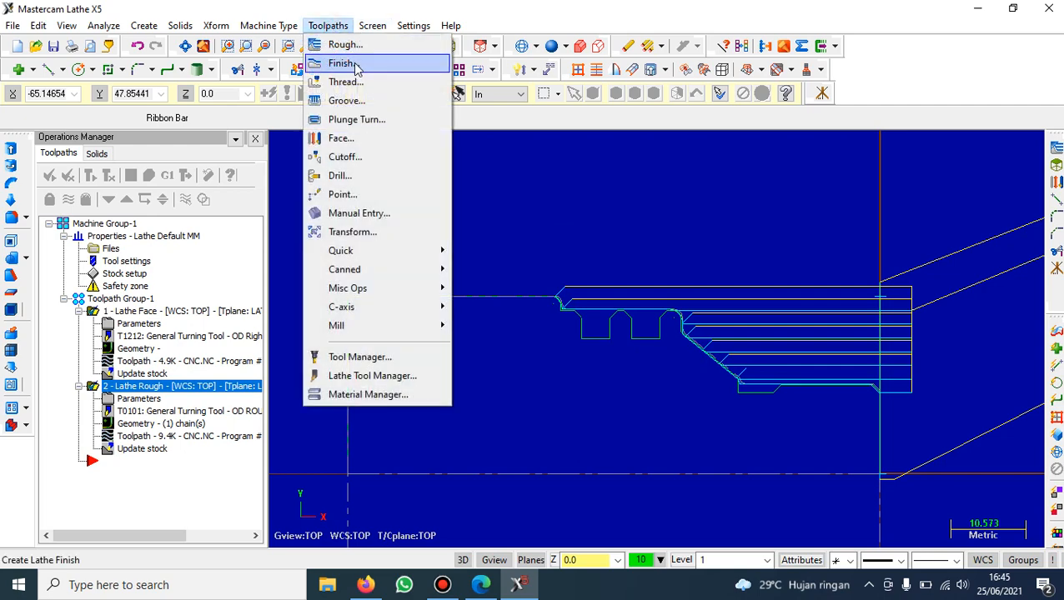
pyautogui.click(372, 100)
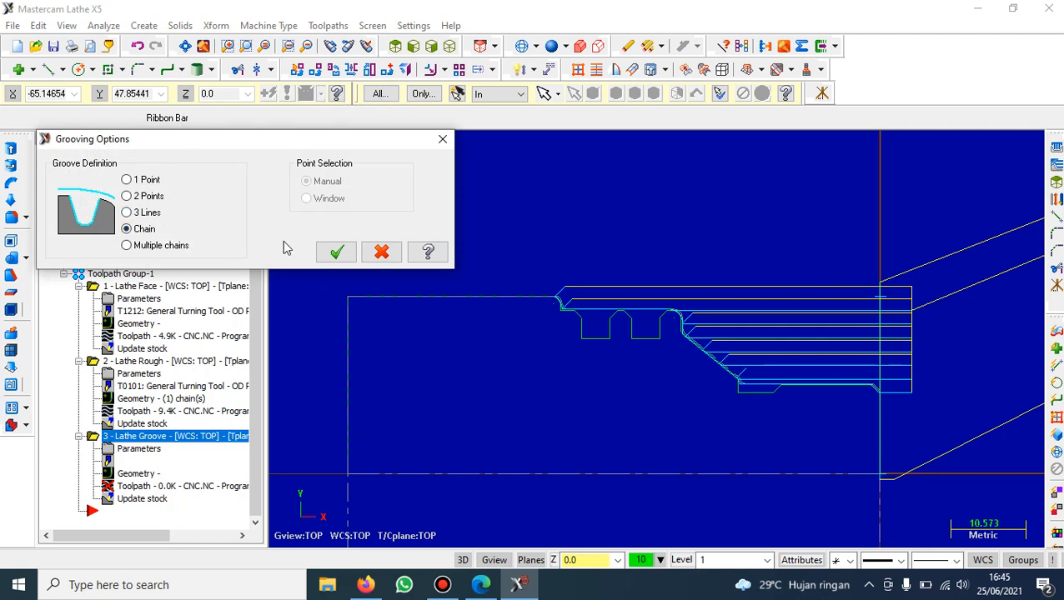
pyautogui.click(338, 252)
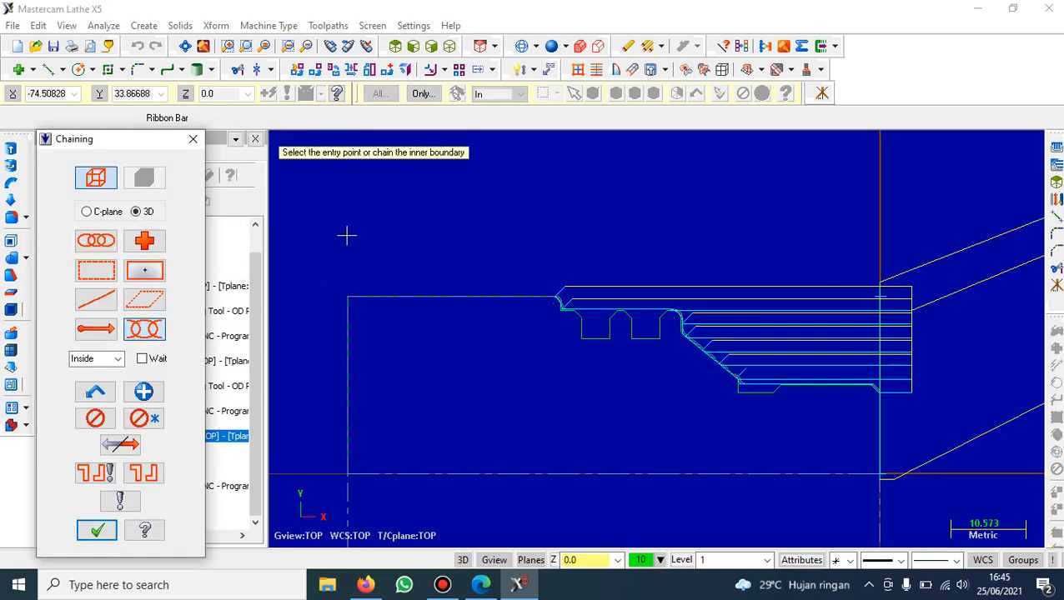
pyautogui.click(665, 312)
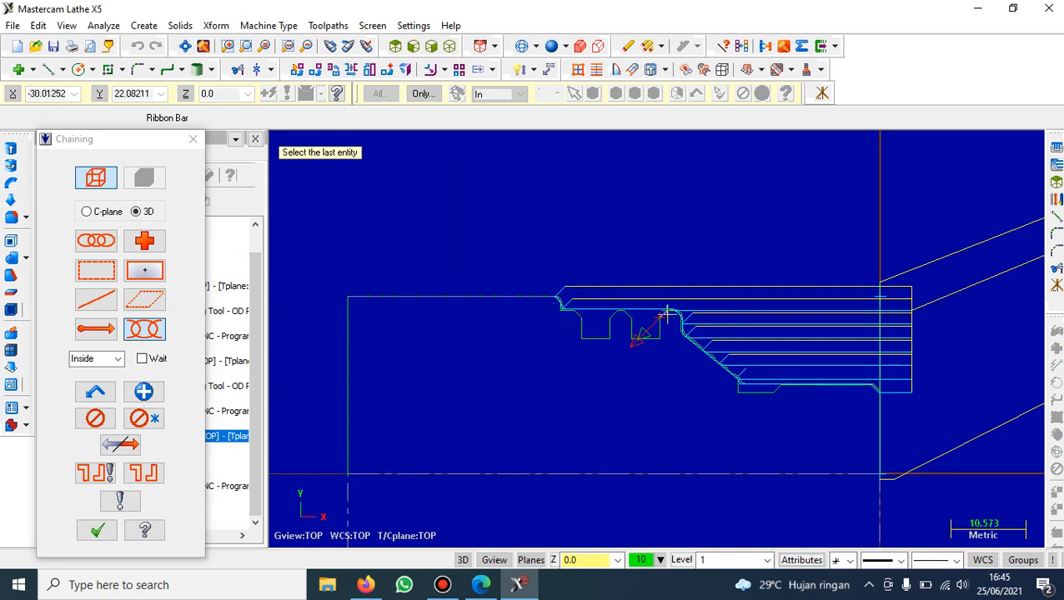
pyautogui.scroll(2, 565, 317)
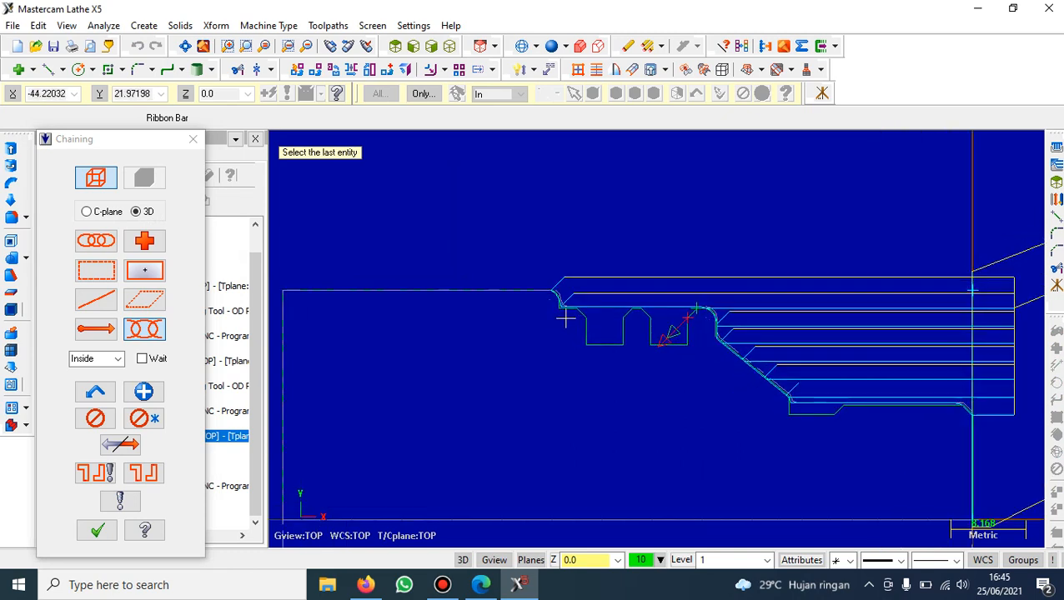
pyautogui.scroll(1, 565, 316)
pyautogui.click(583, 309)
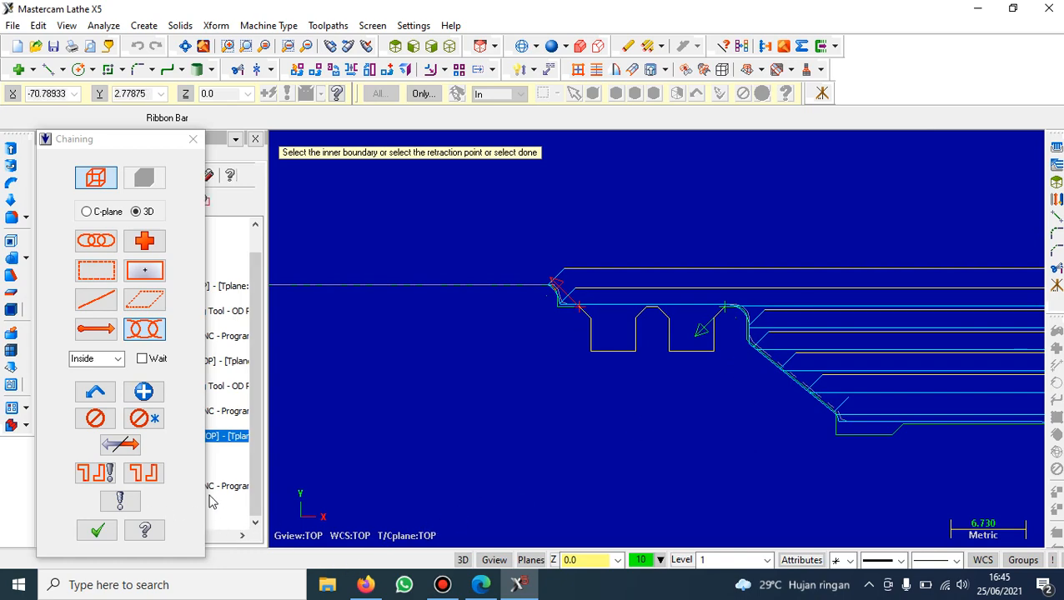
pyautogui.click(97, 530)
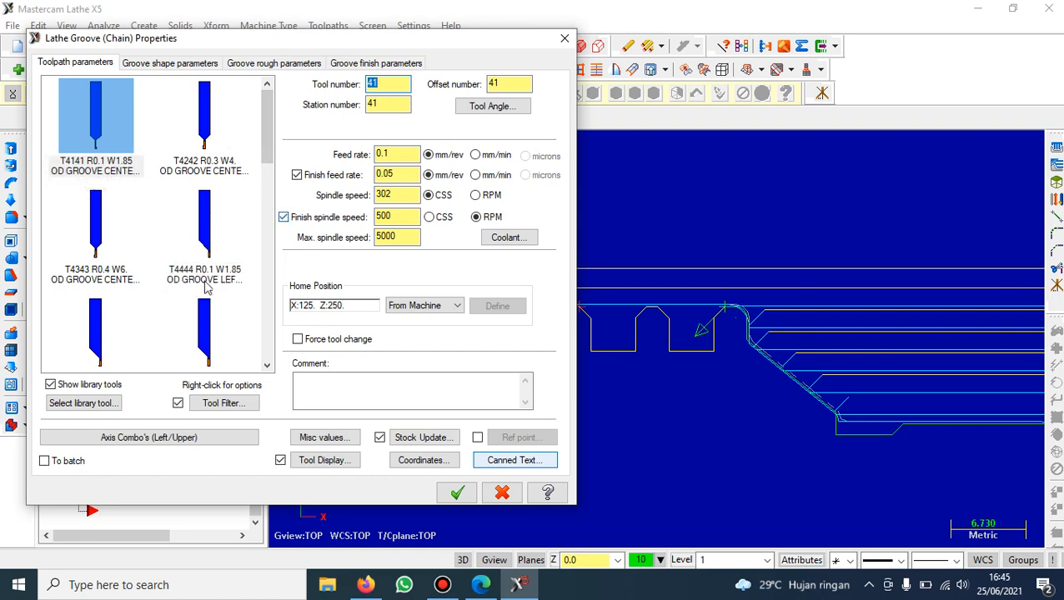
# - Generate the Groove toolpath with tool T4141 R0.1 W1.85 OD Groove Center and the default groove parameters, continuing past the tool collision
pyautogui.scroll(-6, 207, 287)
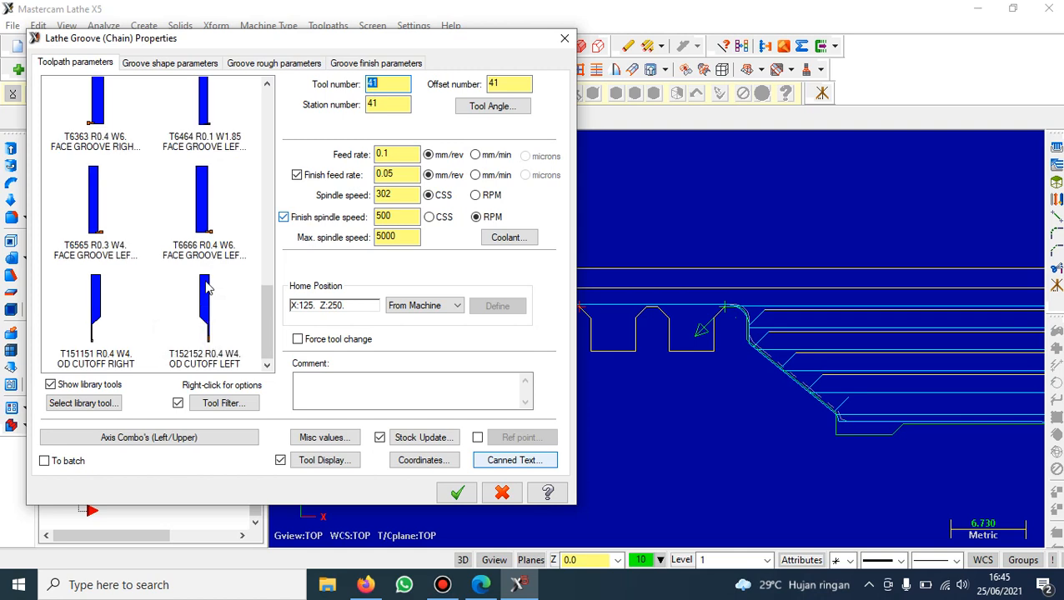
pyautogui.scroll(6, 207, 288)
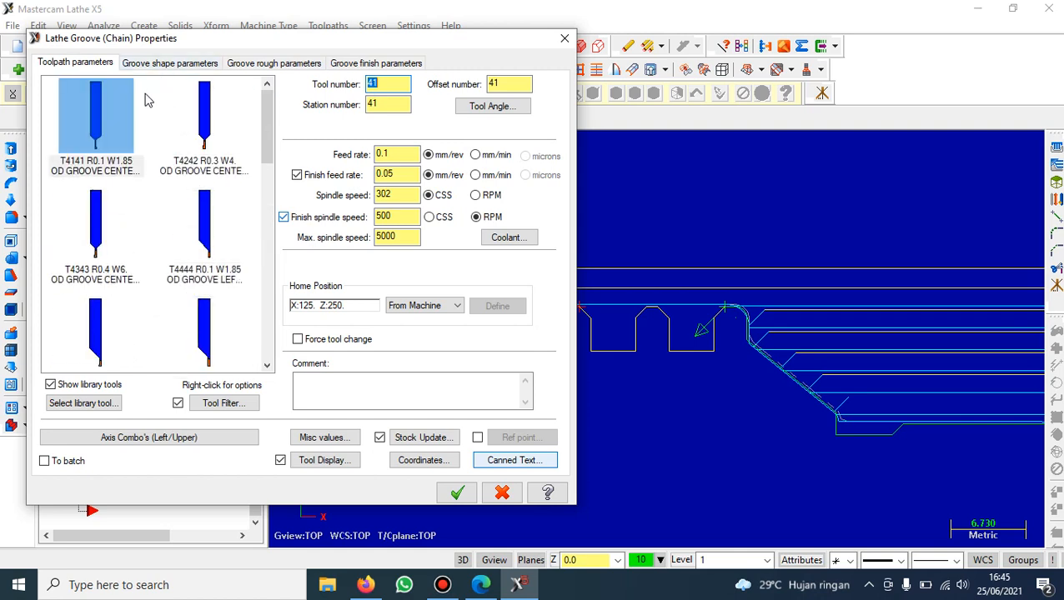
pyautogui.doubleClick(121, 105)
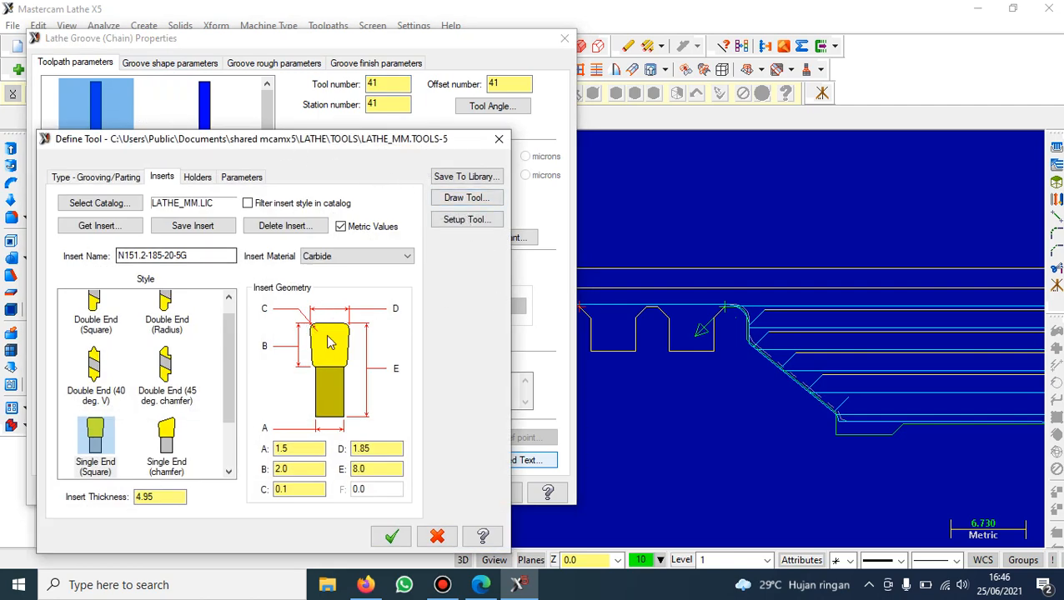
pyautogui.click(497, 140)
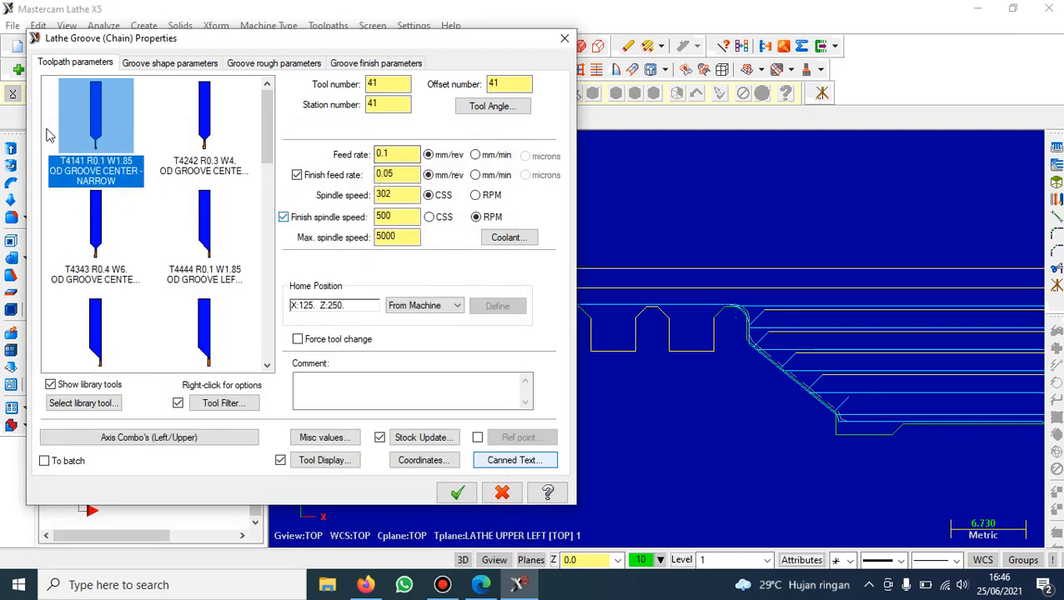
pyautogui.click(160, 65)
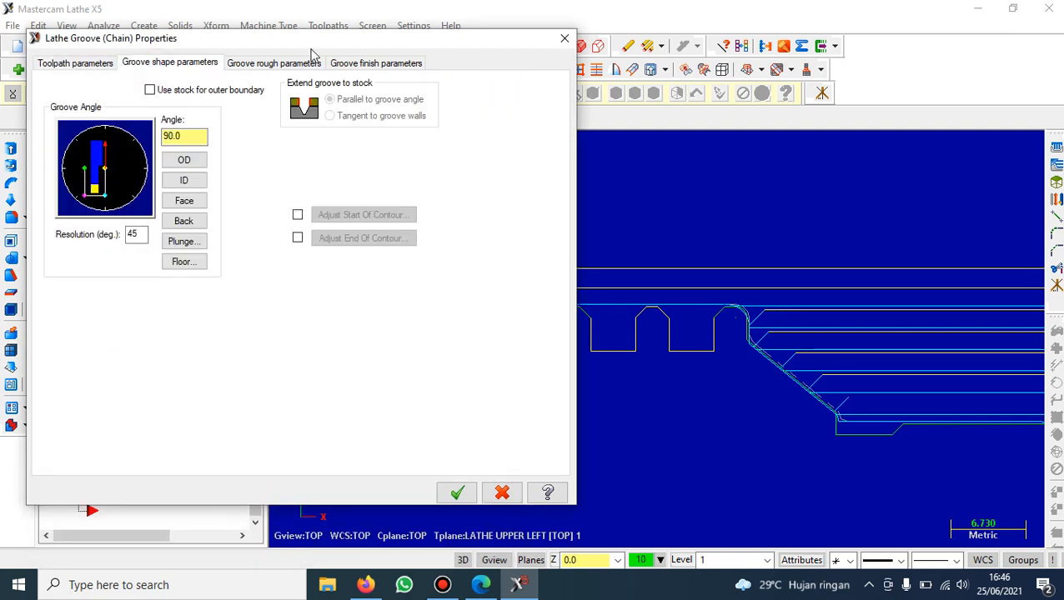
pyautogui.click(275, 65)
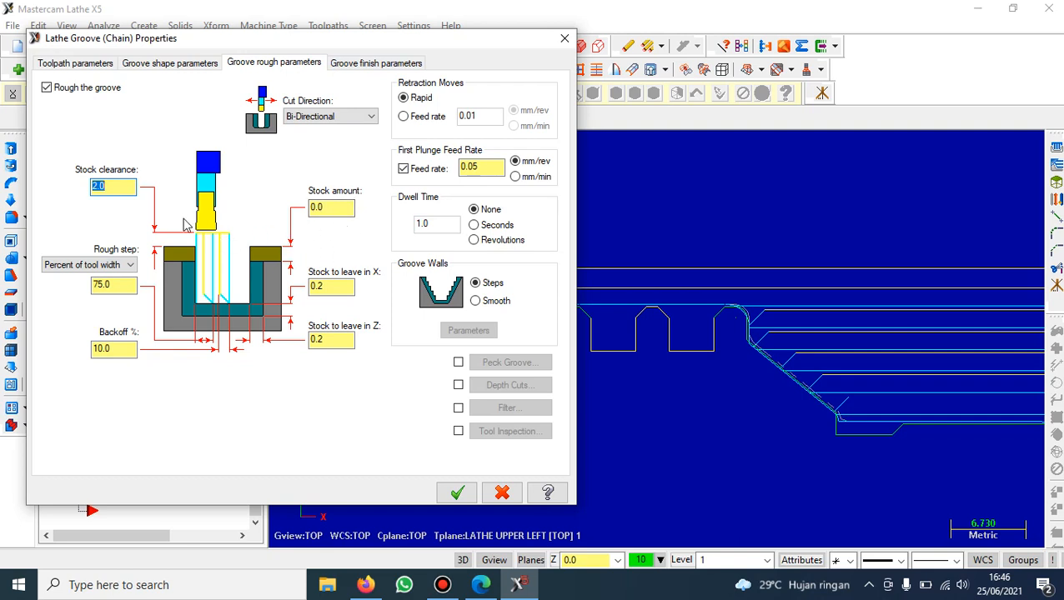
pyautogui.click(143, 67)
pyautogui.click(107, 67)
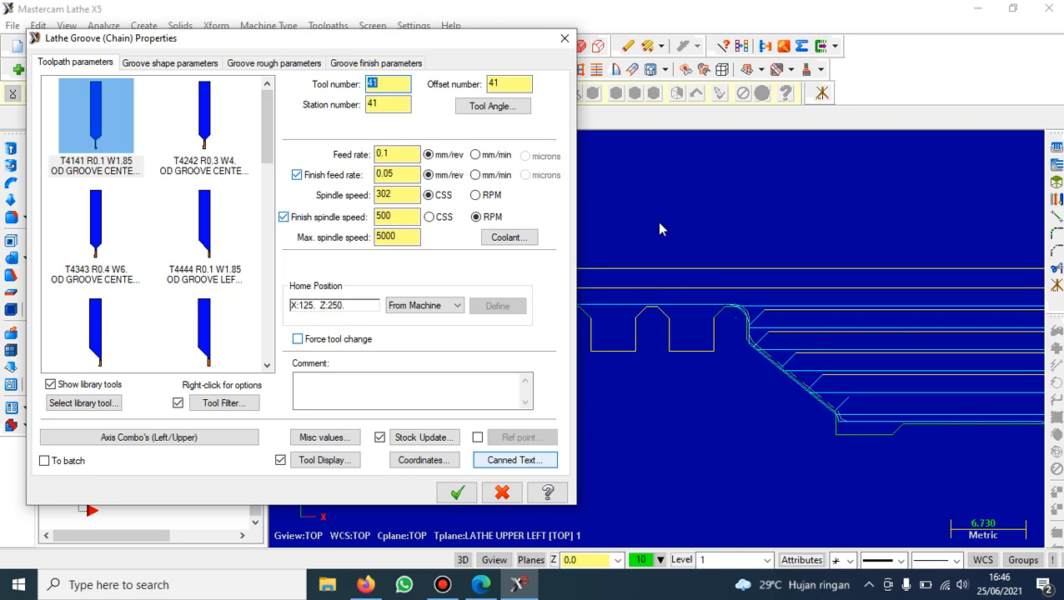
pyautogui.click(461, 492)
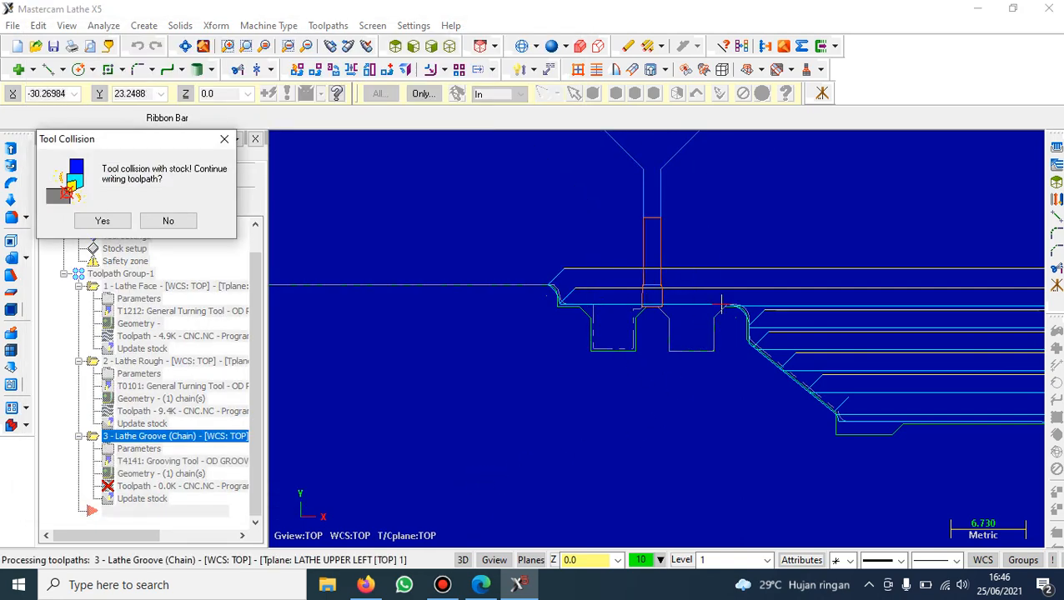
pyautogui.click(115, 218)
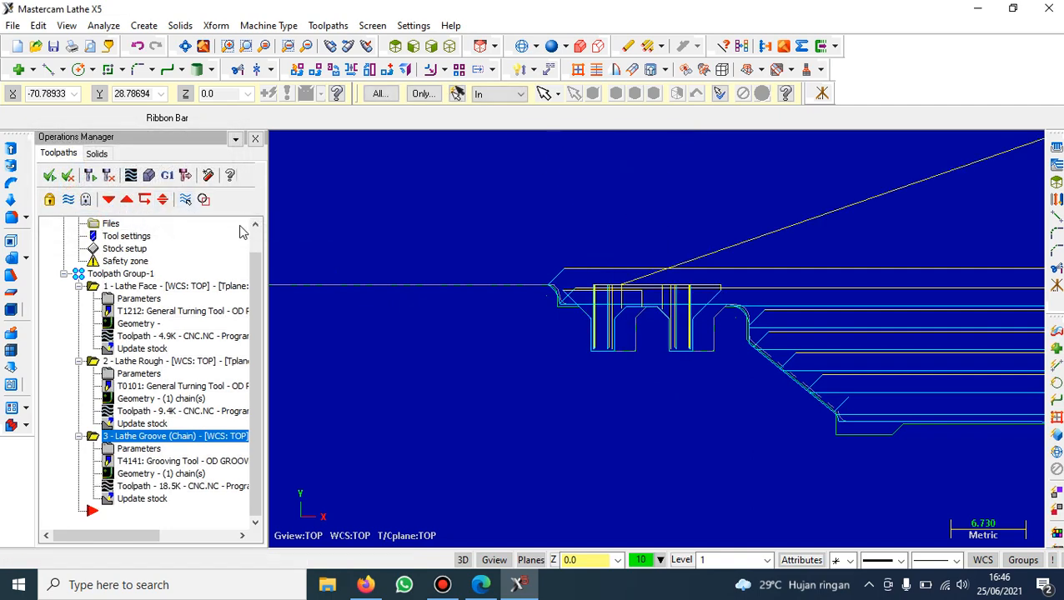
# - Simulate the Lathe Groove operation on the solid stock, and close the verification
pyautogui.click(149, 176)
pyautogui.click(111, 117)
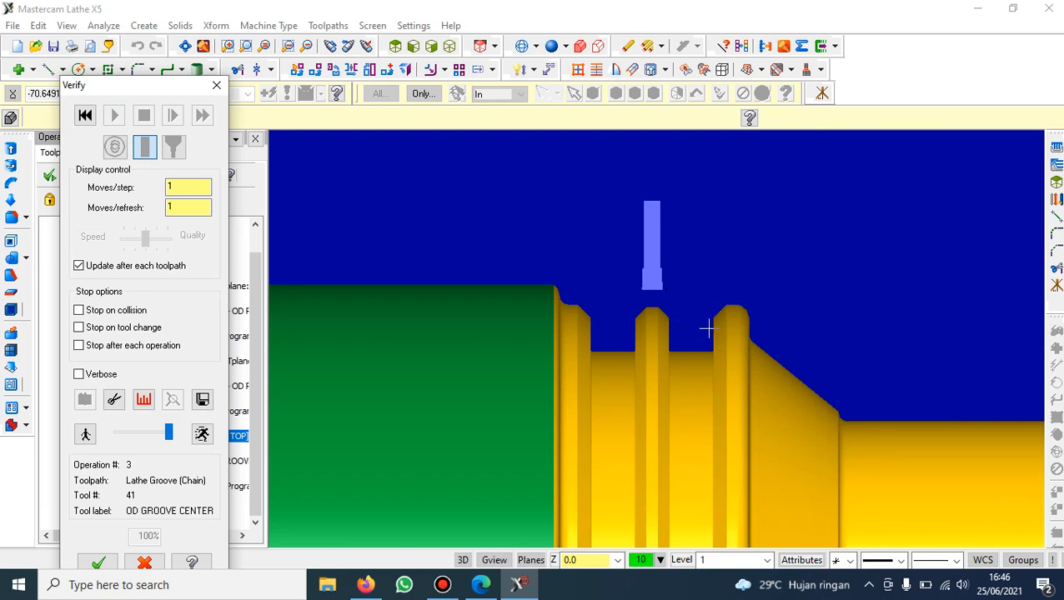
pyautogui.click(216, 85)
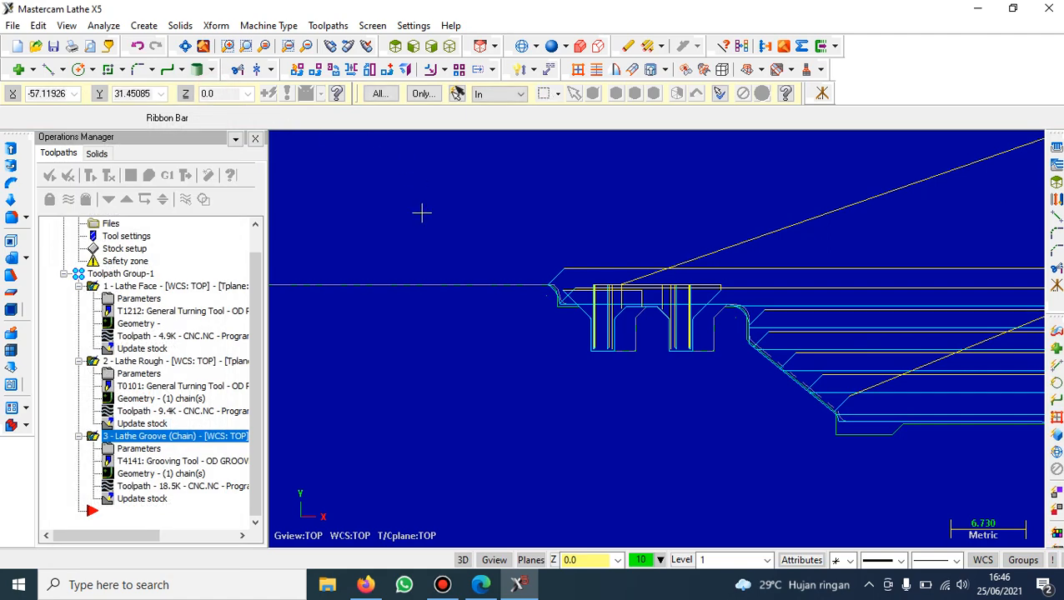
# - Start a lathe Finish toolpath and chain the contour from the front-end chamfer to the rounded corner of the rear shoulder
pyautogui.scroll(-3, 729, 307)
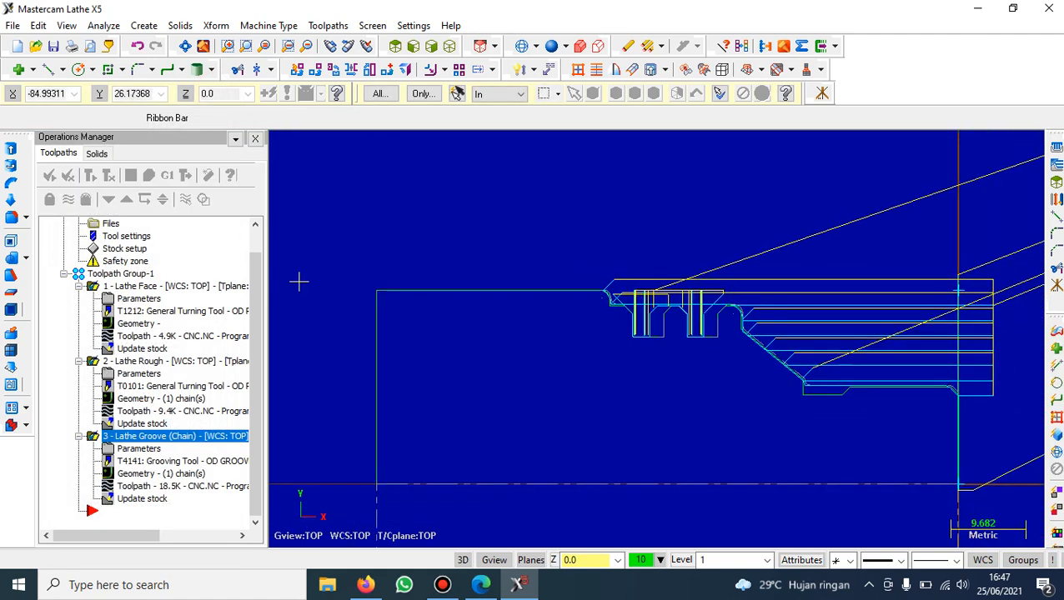
pyautogui.scroll(-1, 817, 349)
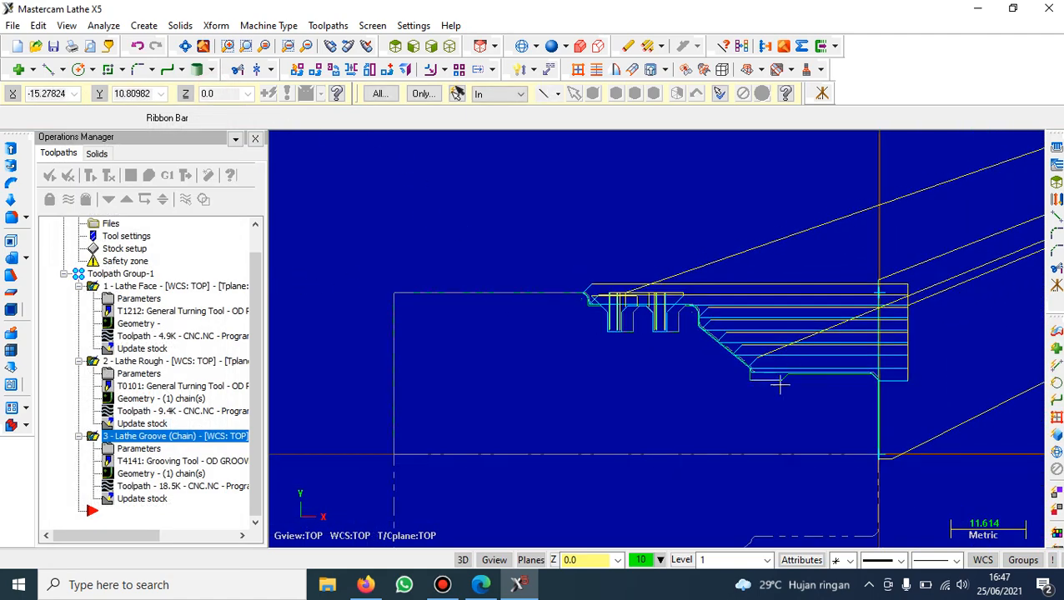
pyautogui.scroll(3, 778, 379)
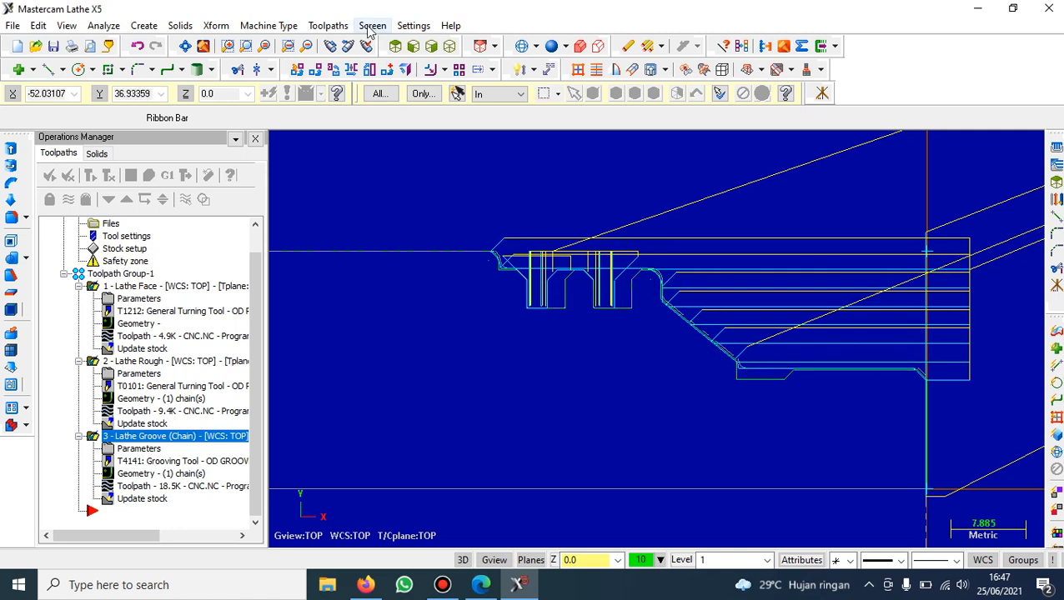
pyautogui.click(342, 26)
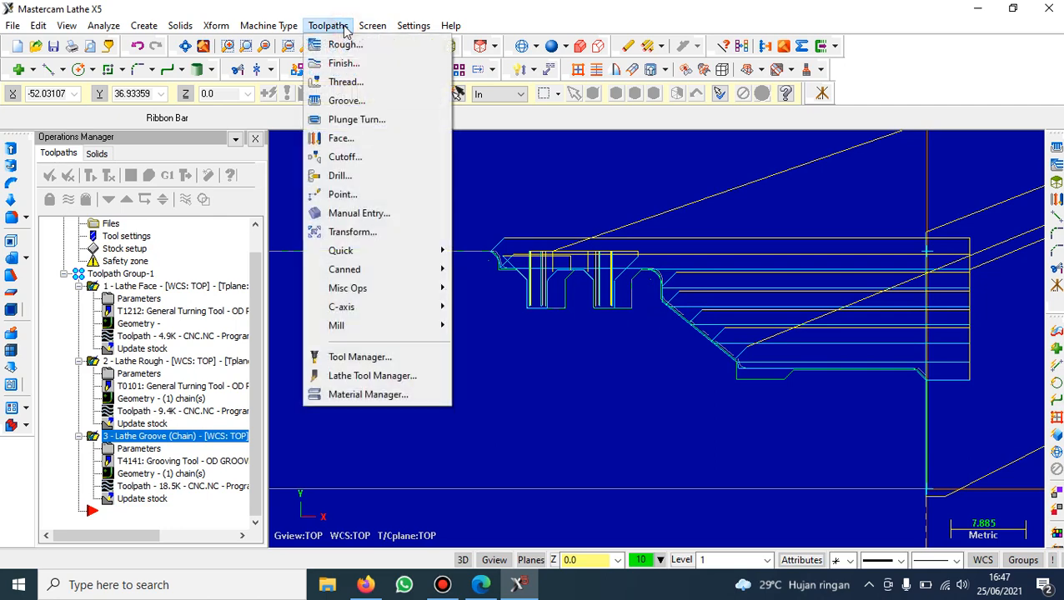
pyautogui.click(364, 63)
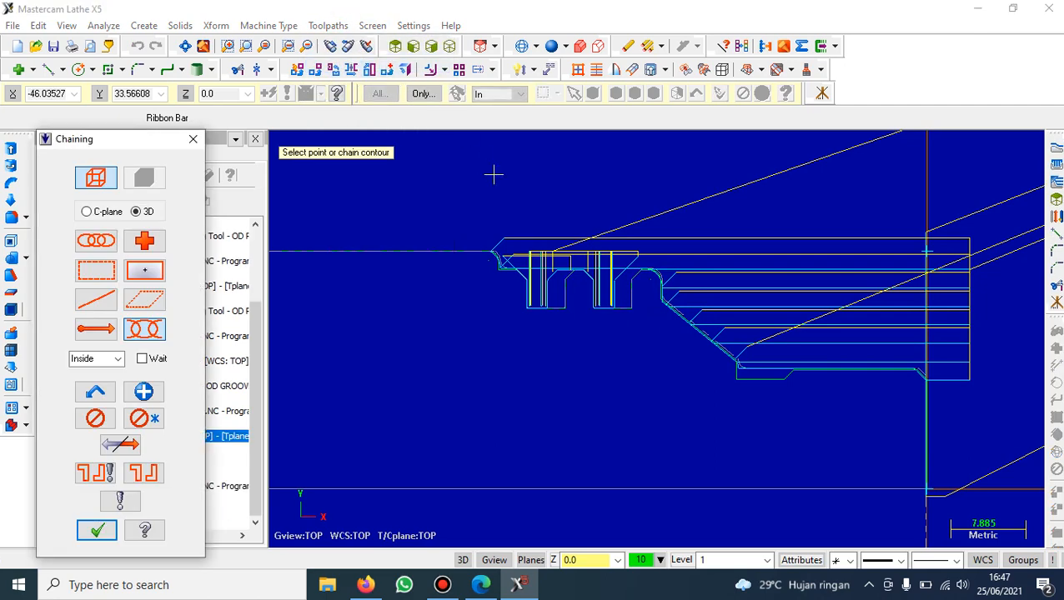
pyautogui.click(921, 374)
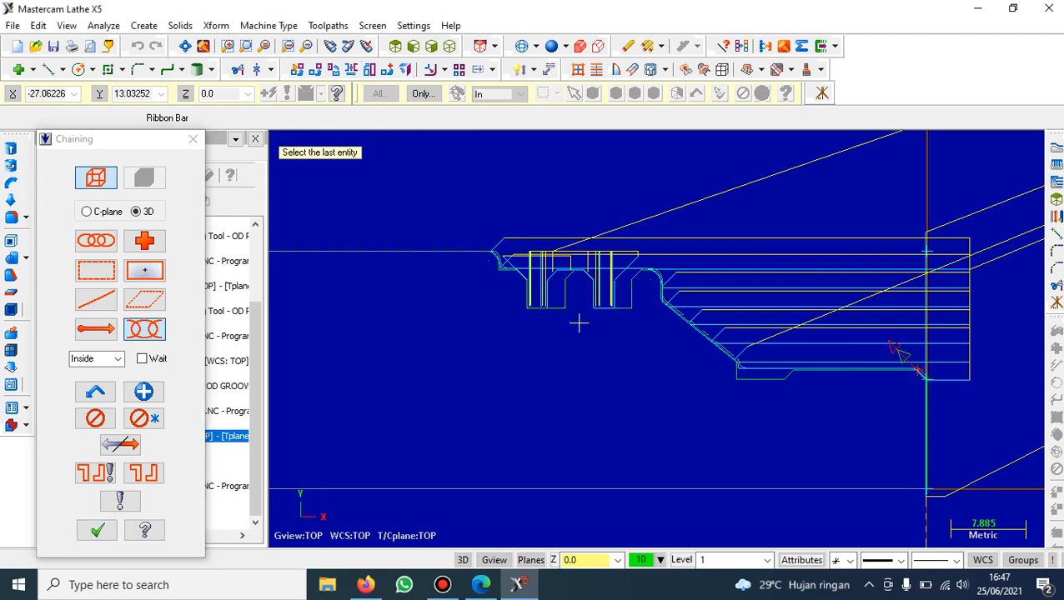
pyautogui.click(492, 251)
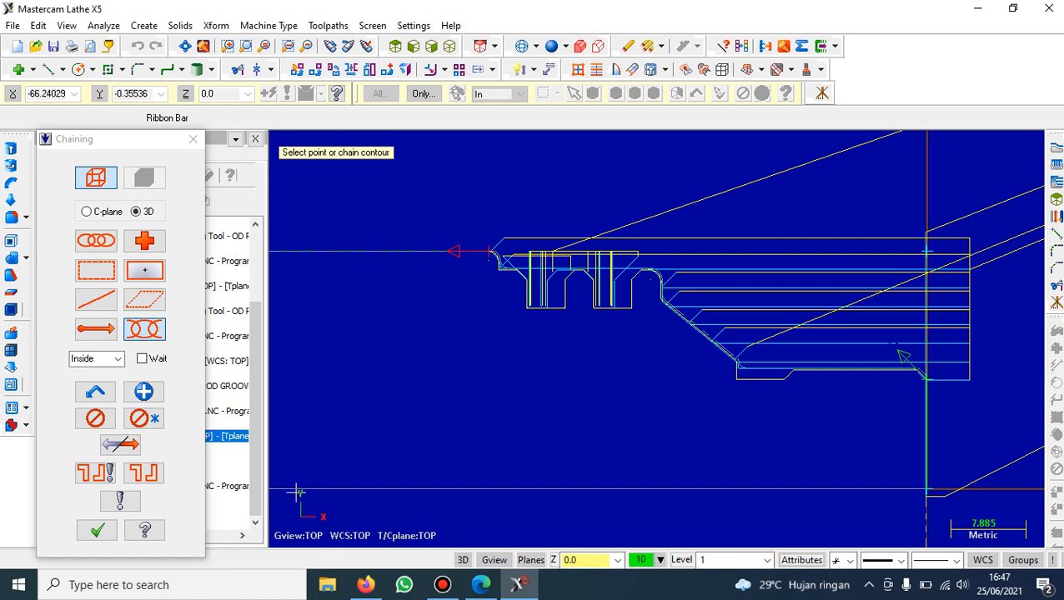
pyautogui.click(112, 526)
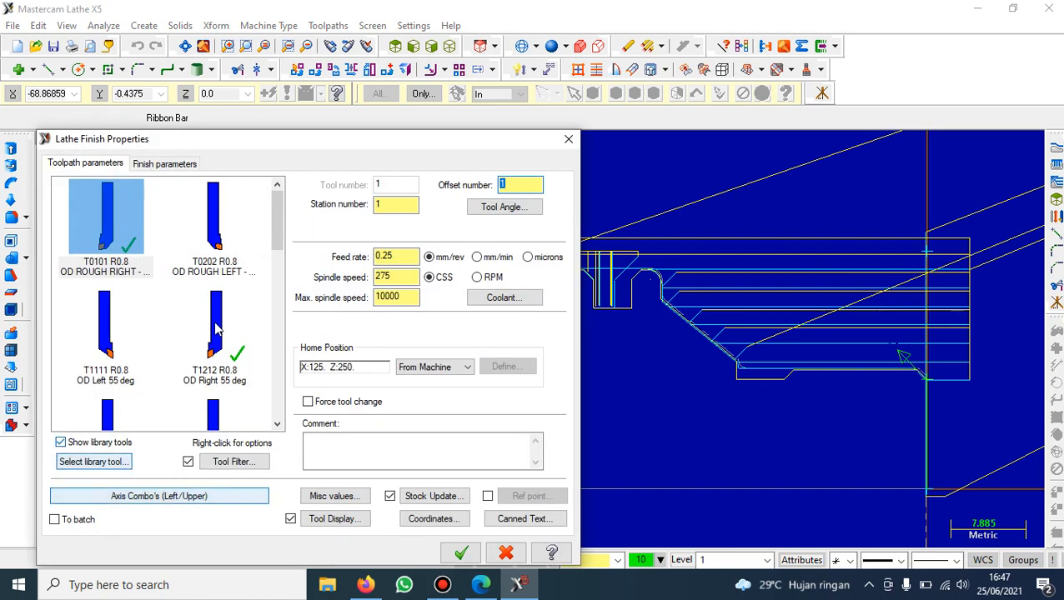
# - Generate the Finish toolpath with tool T1212 R0.8 OD Right 55 deg and the default finish parameters
pyautogui.doubleClick(216, 331)
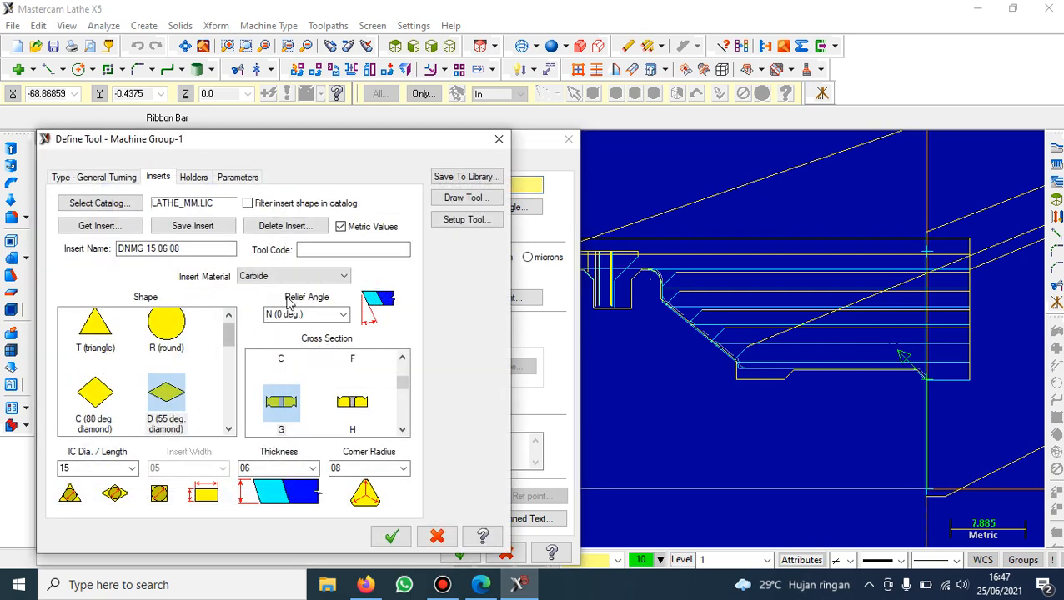
pyautogui.click(499, 139)
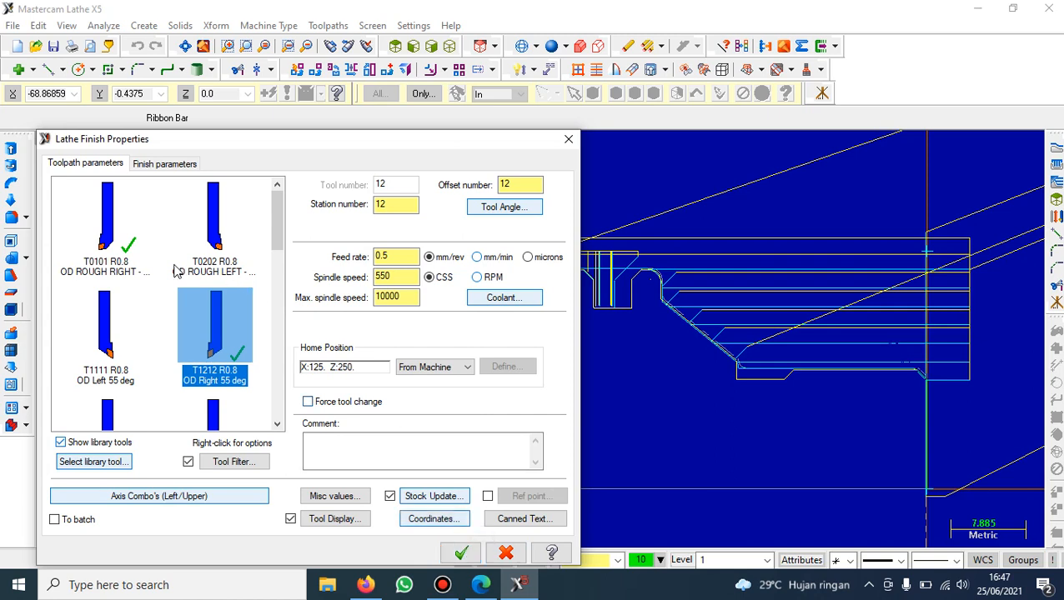
pyautogui.click(166, 164)
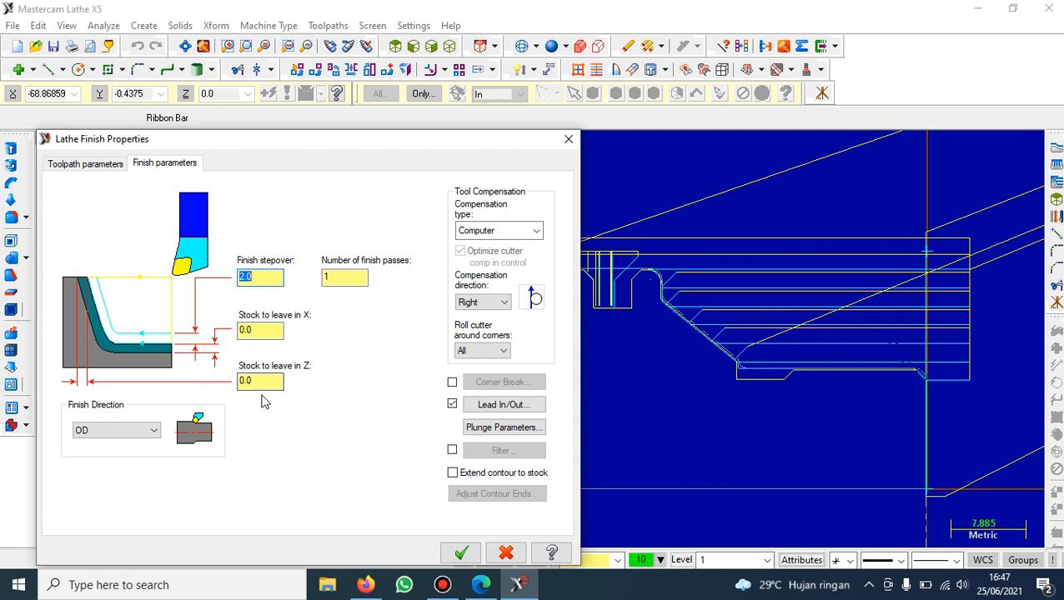
pyautogui.click(463, 551)
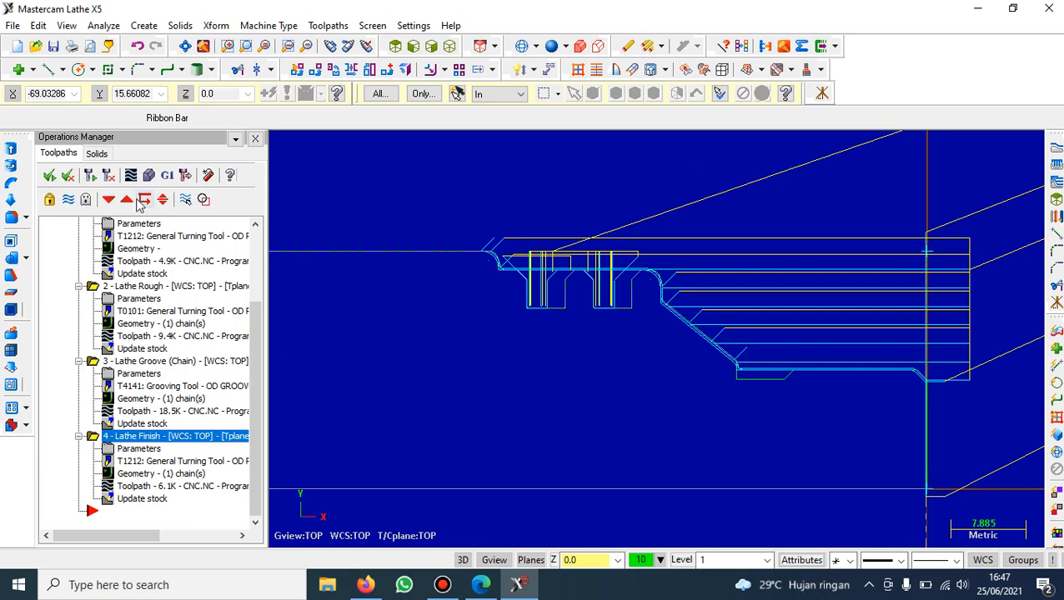
# - Simulate the Lathe Finish operation on the solid stock, and close the verification
pyautogui.click(149, 177)
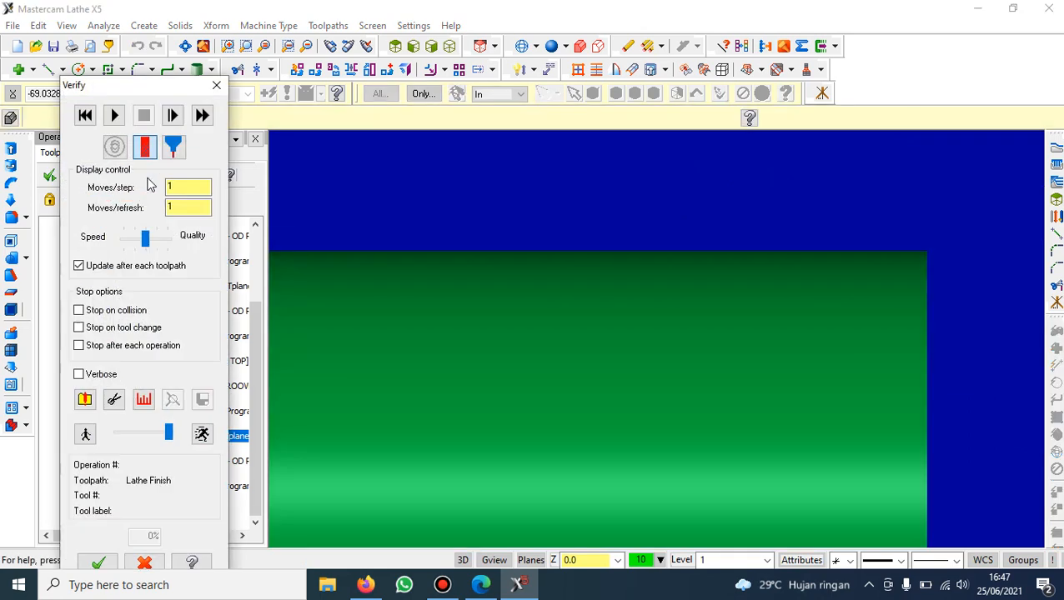
pyautogui.click(114, 115)
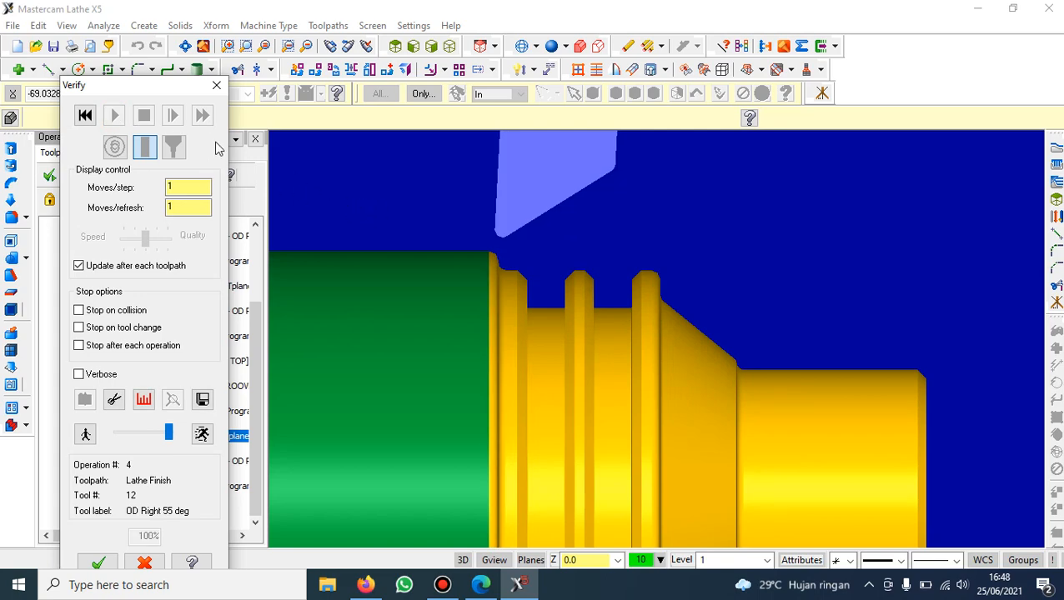
pyautogui.click(216, 85)
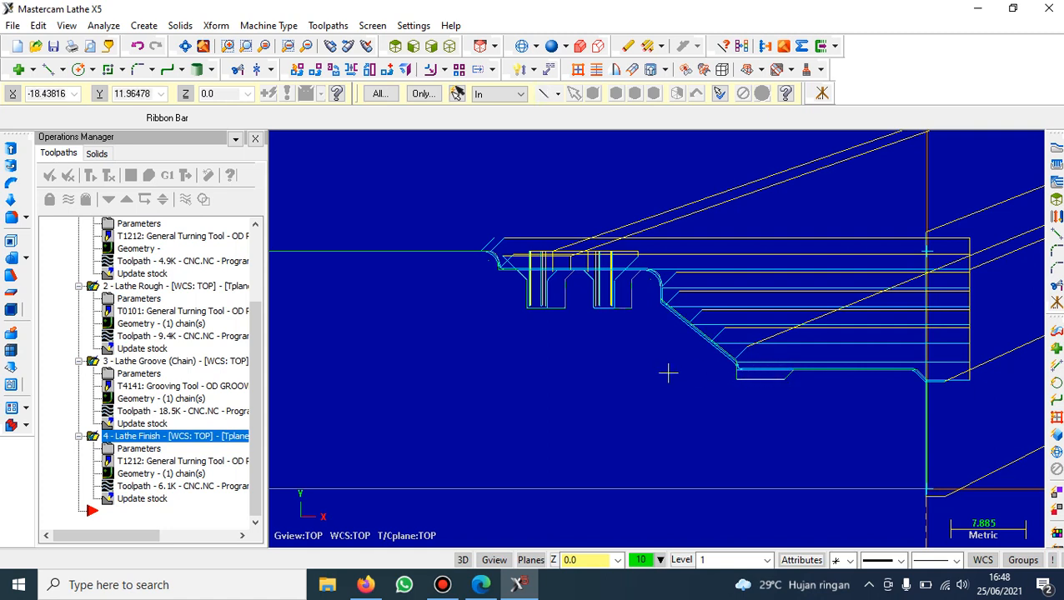
# - Delete the Lathe Finish operation from the toolpath group
pyautogui.click(177, 439)
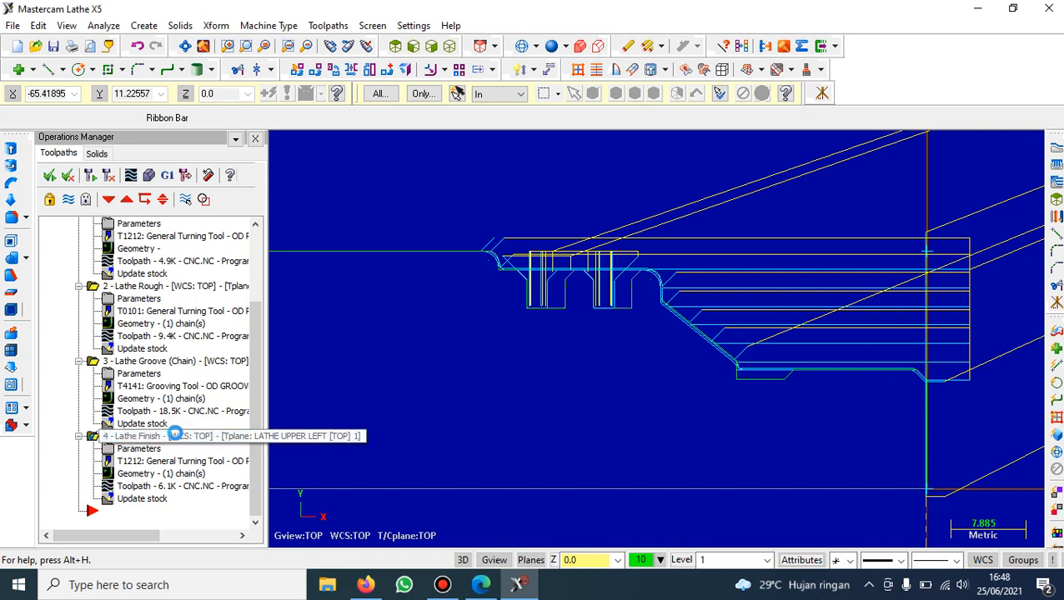
pyautogui.press('Delete')
pyautogui.click(584, 347)
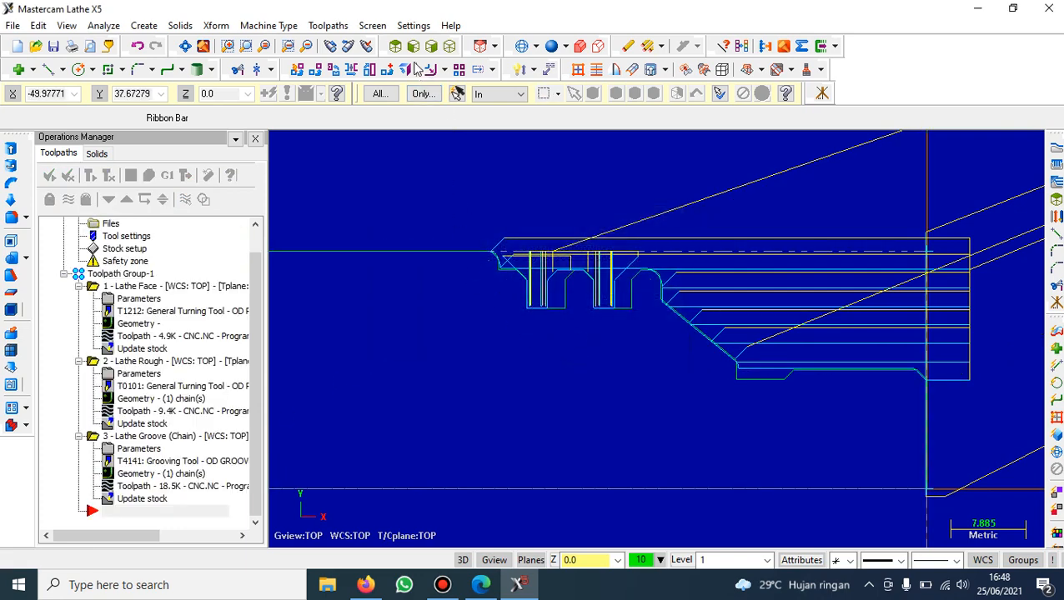
# - Create a Chain-defined lathe Groove toolpath for the relief groove at the taper's foot, with tool T4141 R0.1 W1.85 and default parameters
pyautogui.click(339, 26)
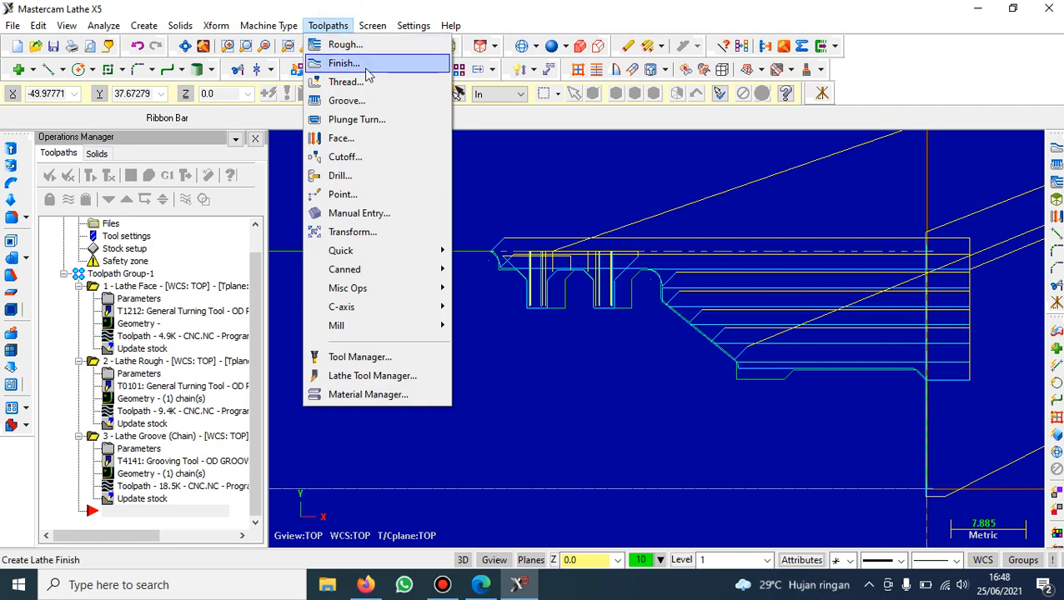
pyautogui.click(350, 100)
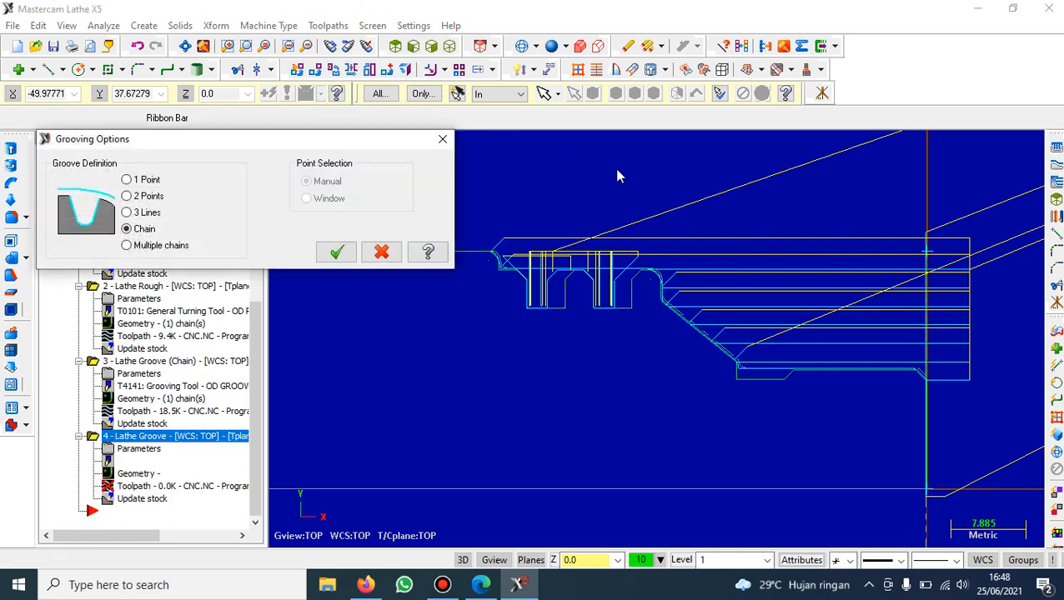
pyautogui.click(336, 252)
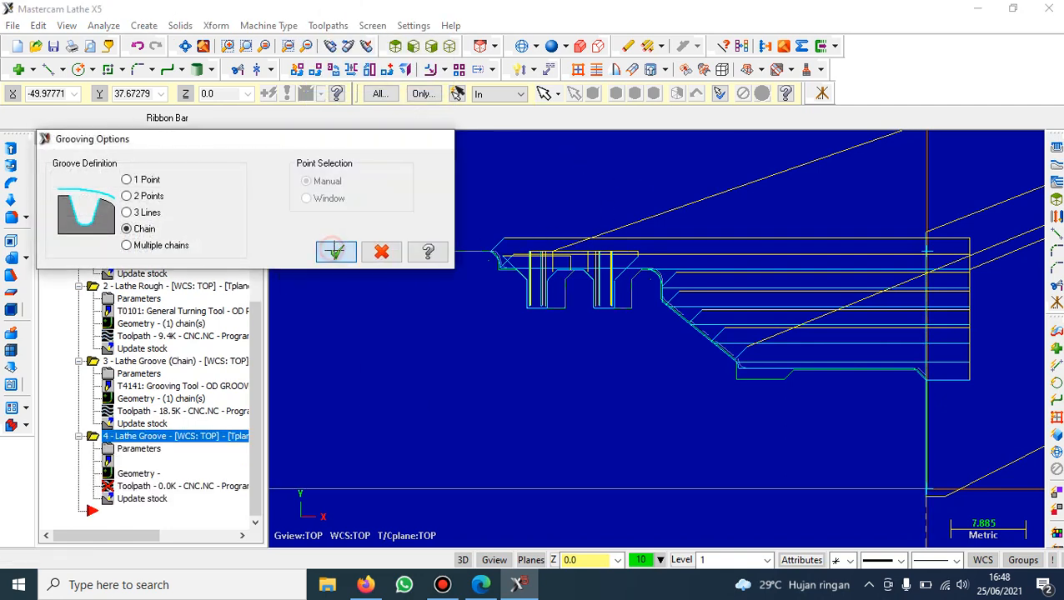
pyautogui.click(790, 373)
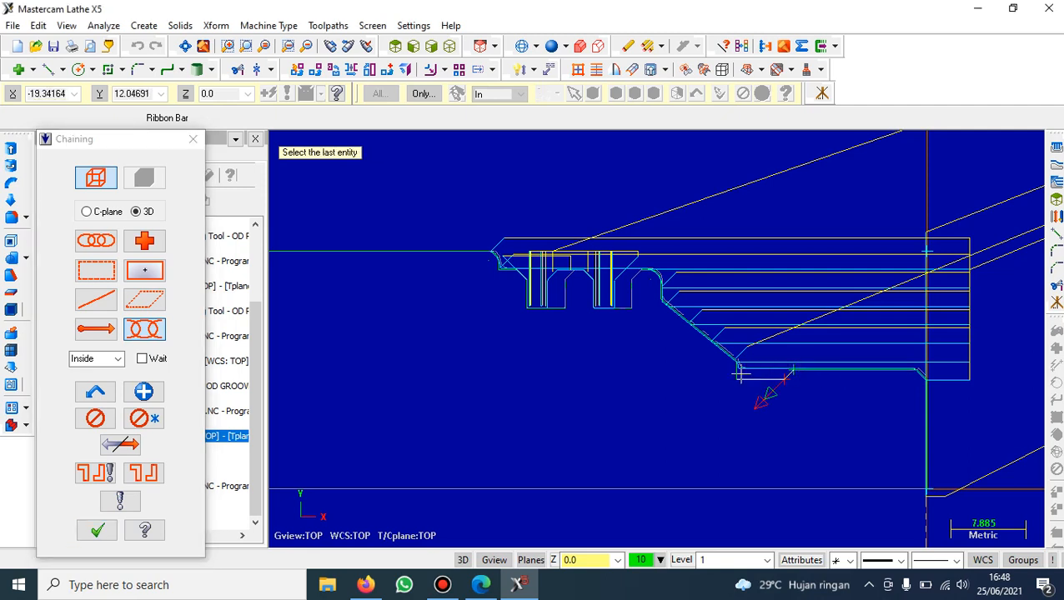
pyautogui.click(738, 364)
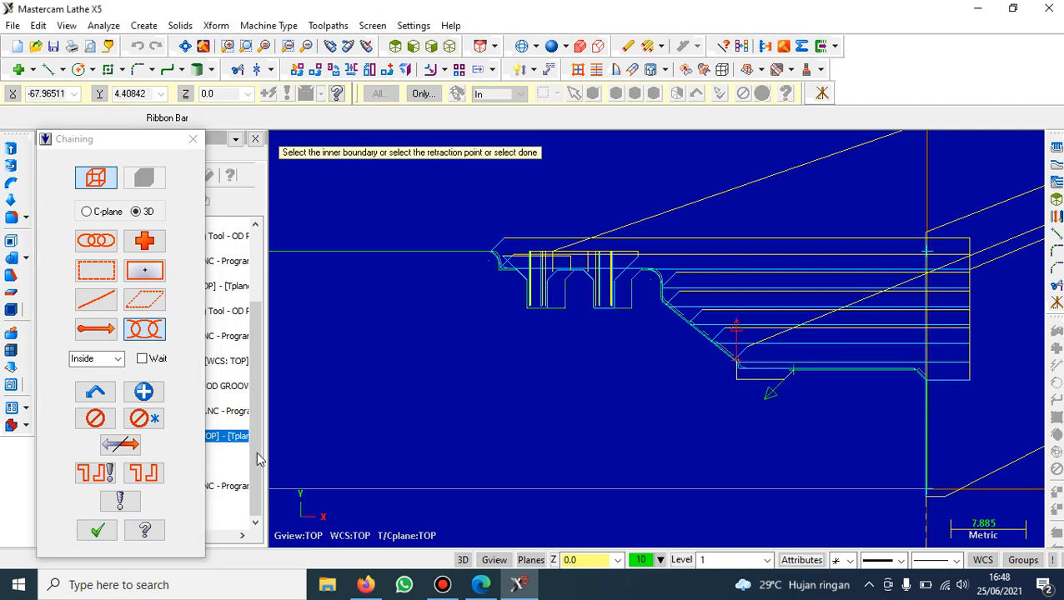
pyautogui.click(98, 529)
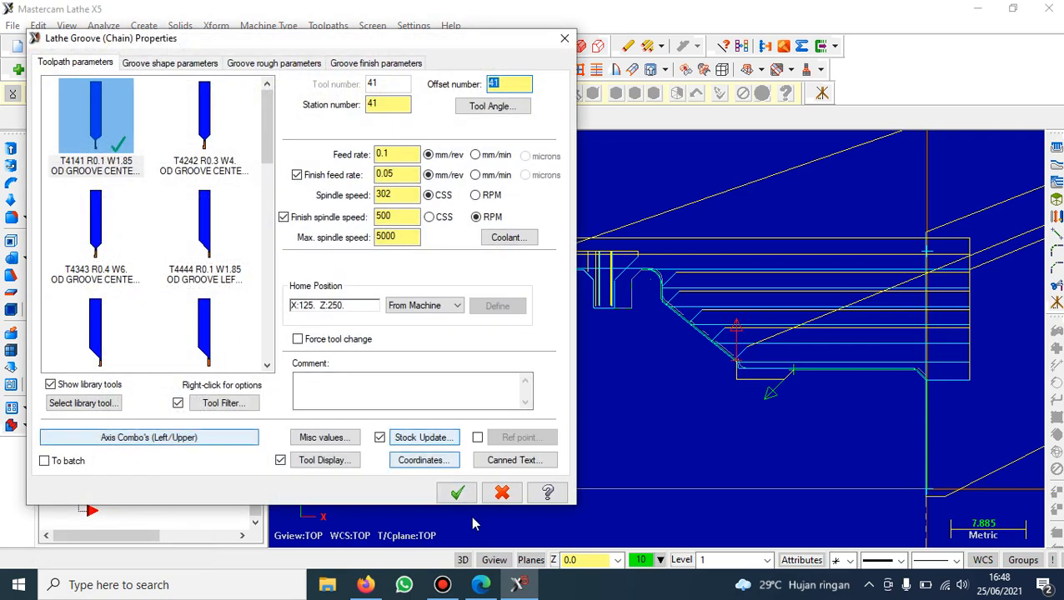
pyautogui.click(458, 493)
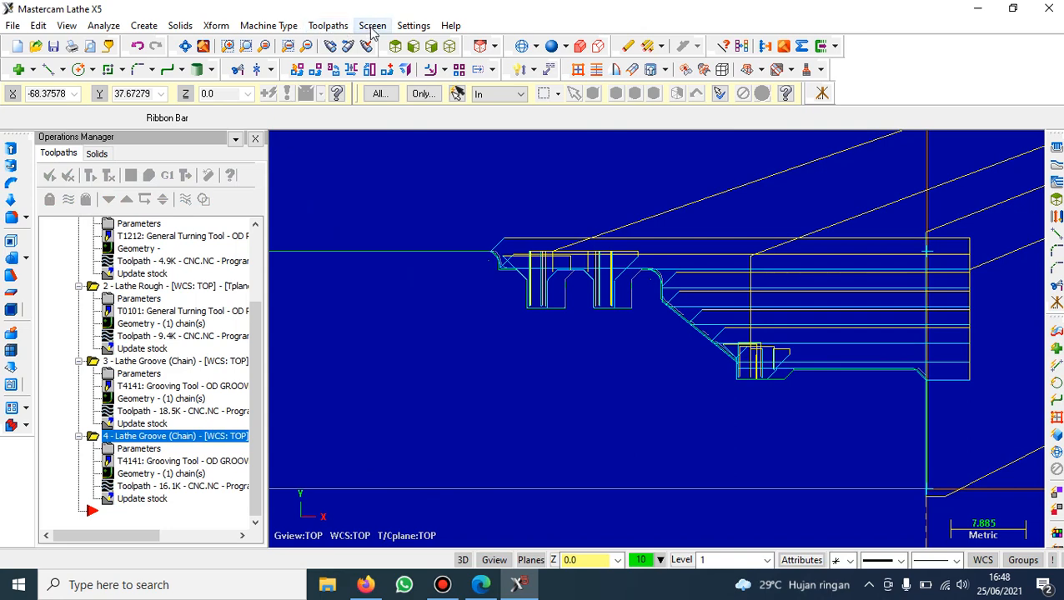
# - Start a lathe Finish toolpath, chain from the front chamfer towards the rear outer-diameter line with reversed direction, and pick that line as a second chain
pyautogui.click(329, 26)
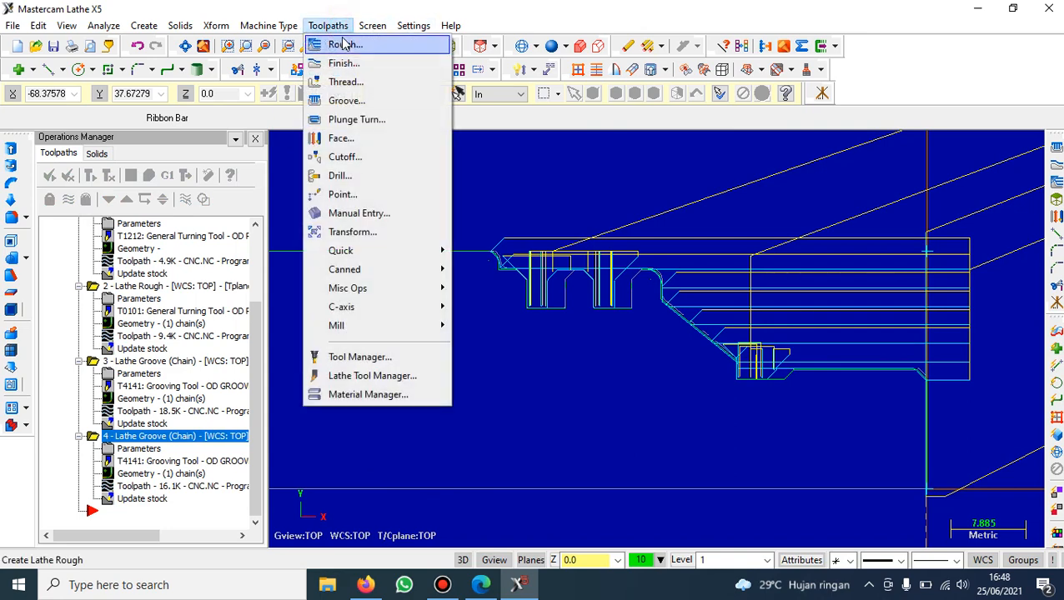
pyautogui.click(383, 63)
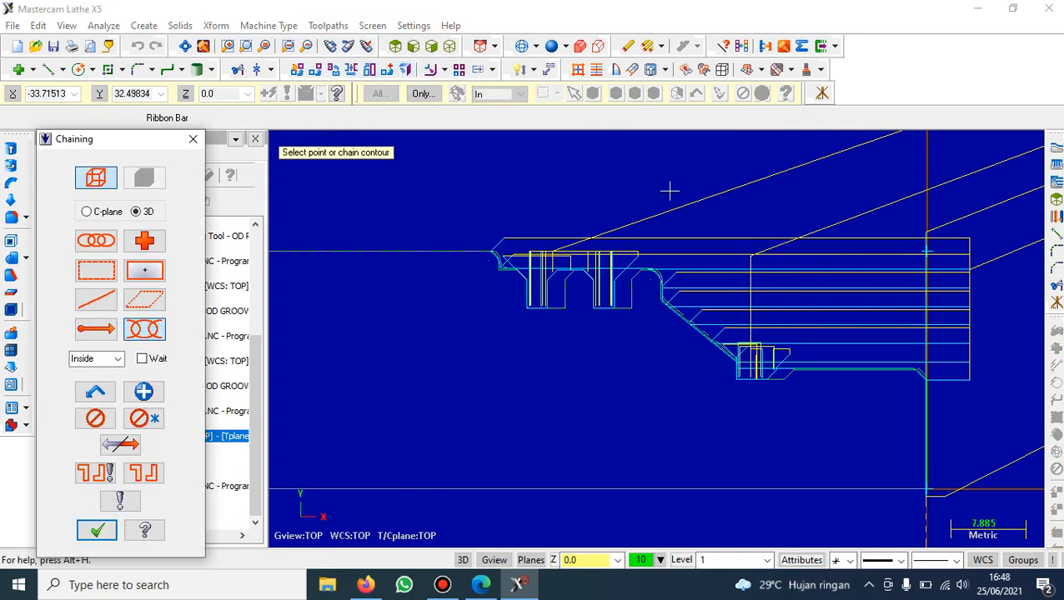
pyautogui.click(922, 374)
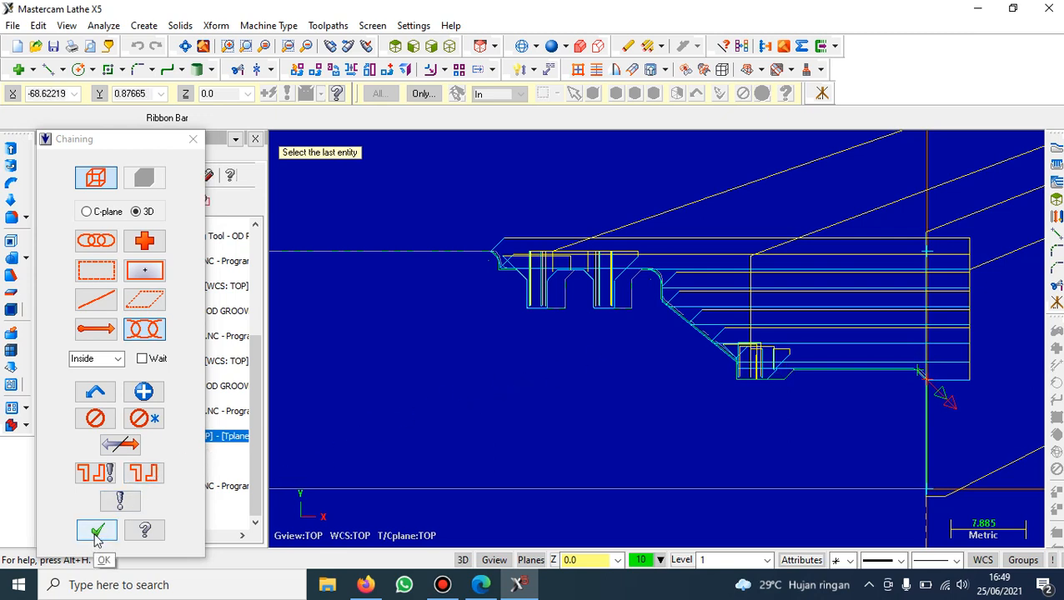
pyautogui.click(117, 442)
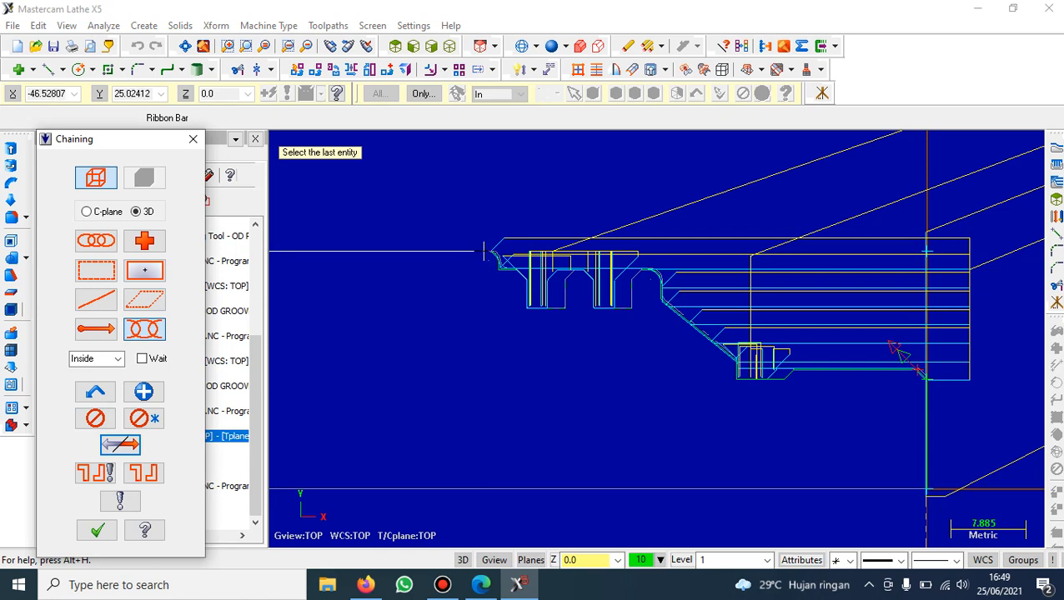
pyautogui.click(484, 252)
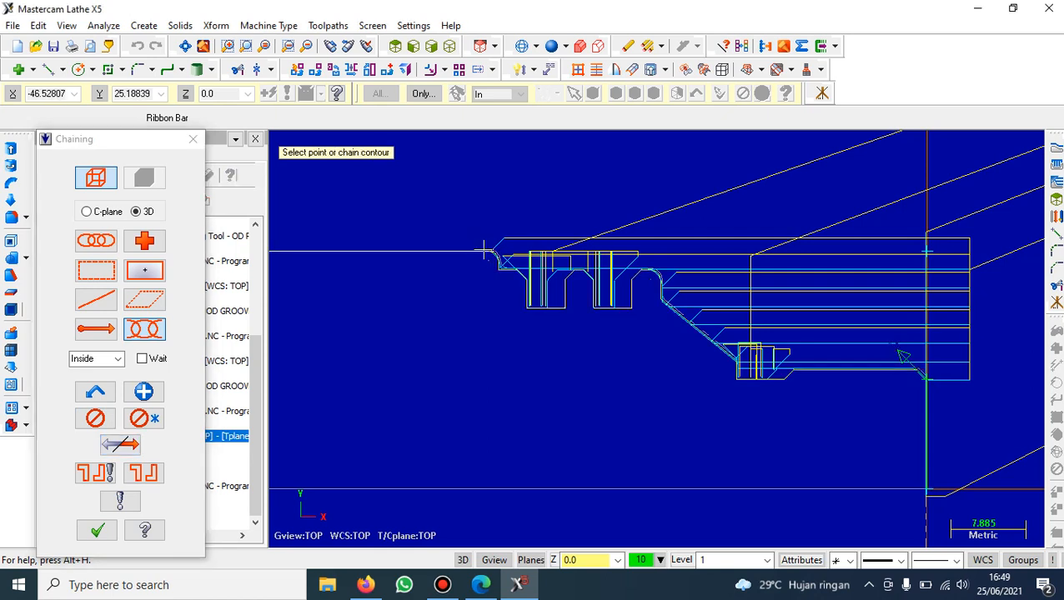
pyautogui.click(484, 252)
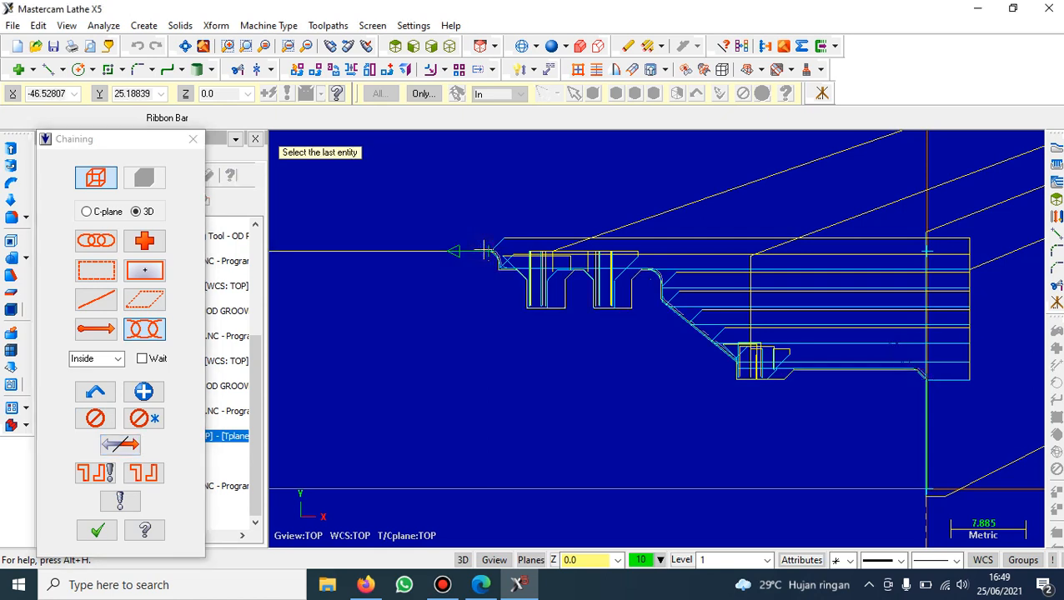
pyautogui.click(98, 531)
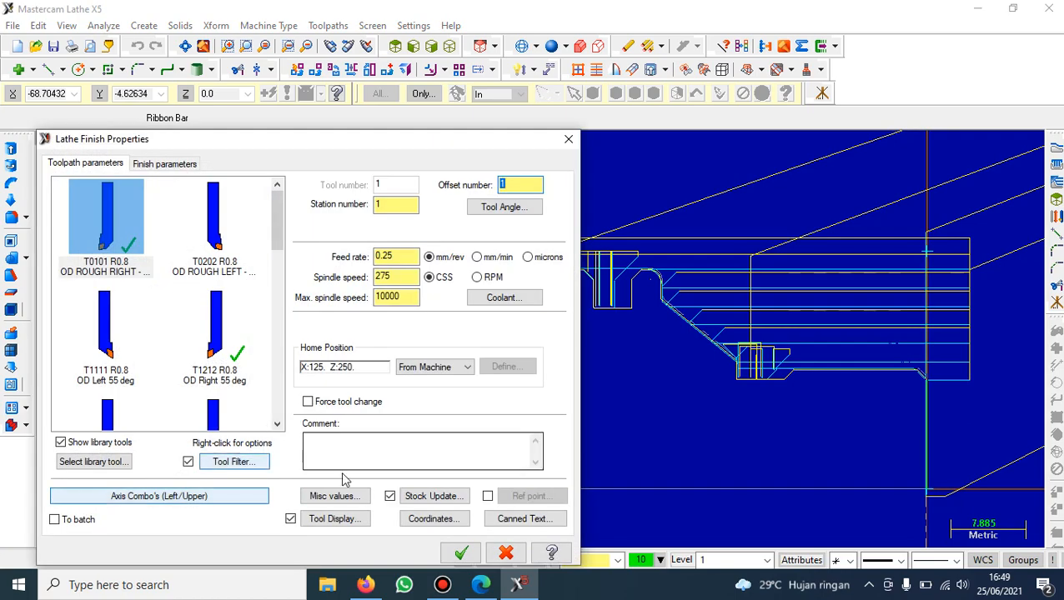
# - Generate the Finish toolpath for the chained contours with tool T1212 R0.8 OD Right 55 deg and the default settings
pyautogui.doubleClick(213, 332)
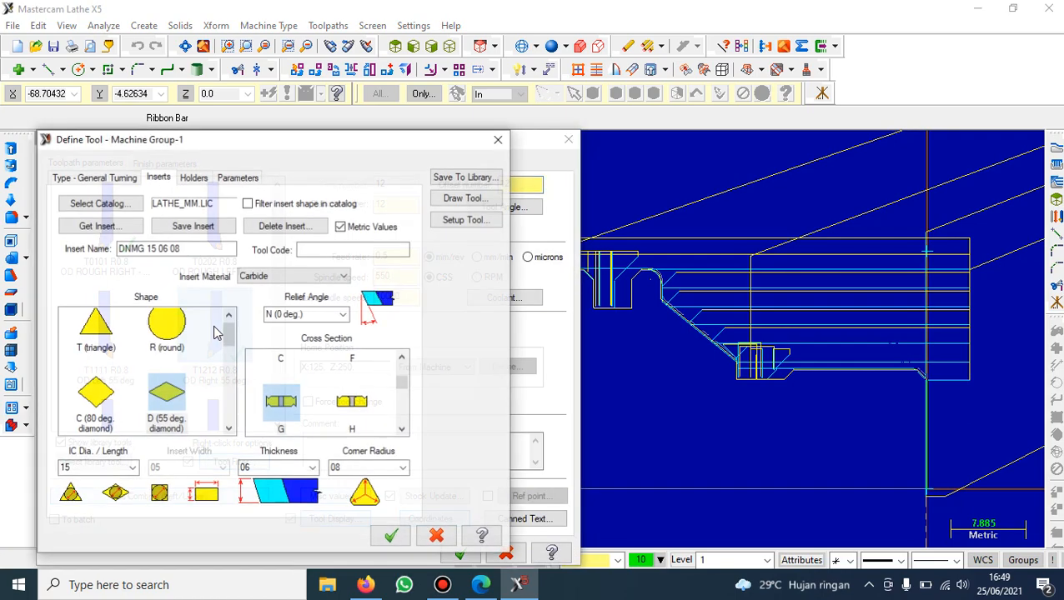
pyautogui.click(498, 140)
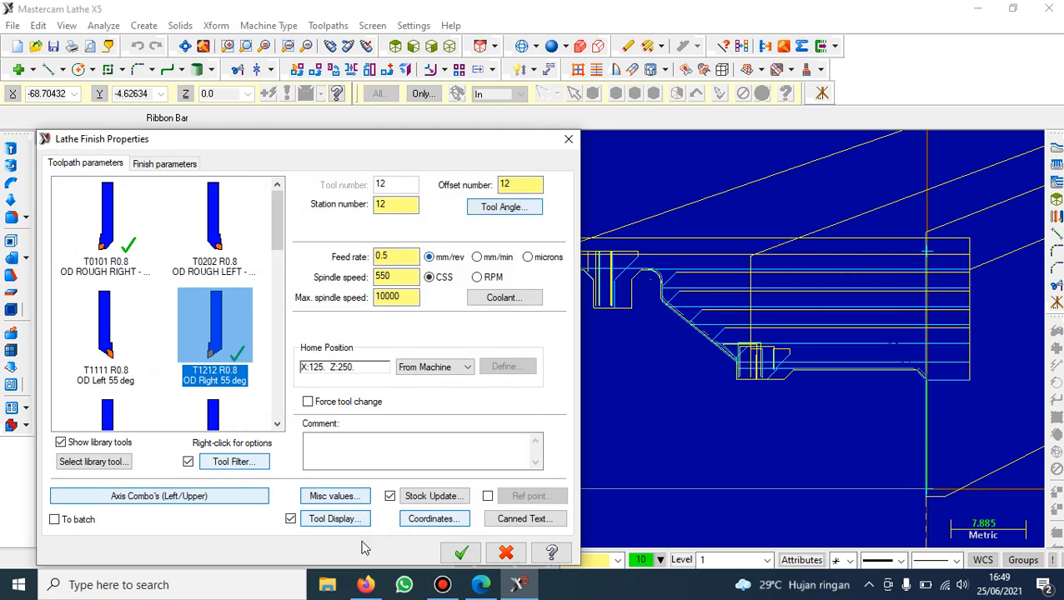
pyautogui.click(462, 552)
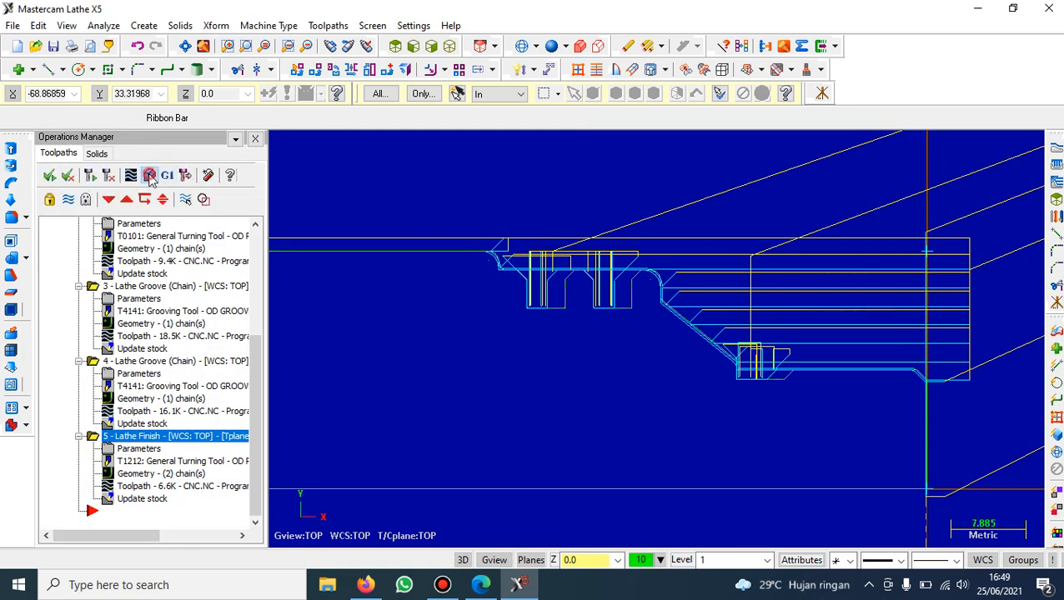
# - Run the Verify simulation through the Lathe Finish operation and close it
pyautogui.click(149, 176)
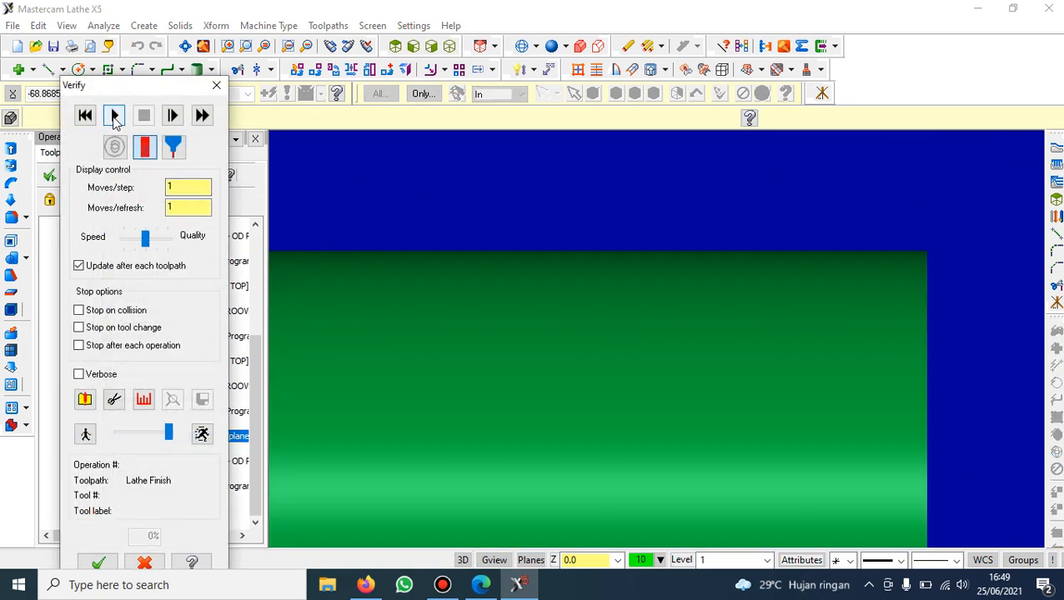
pyautogui.click(115, 117)
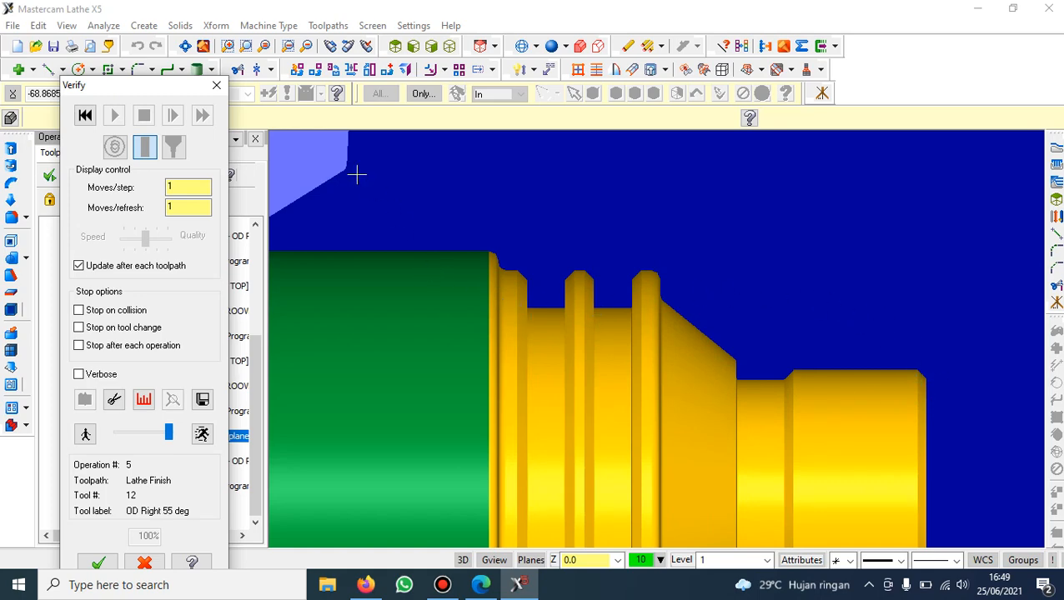
pyautogui.click(217, 86)
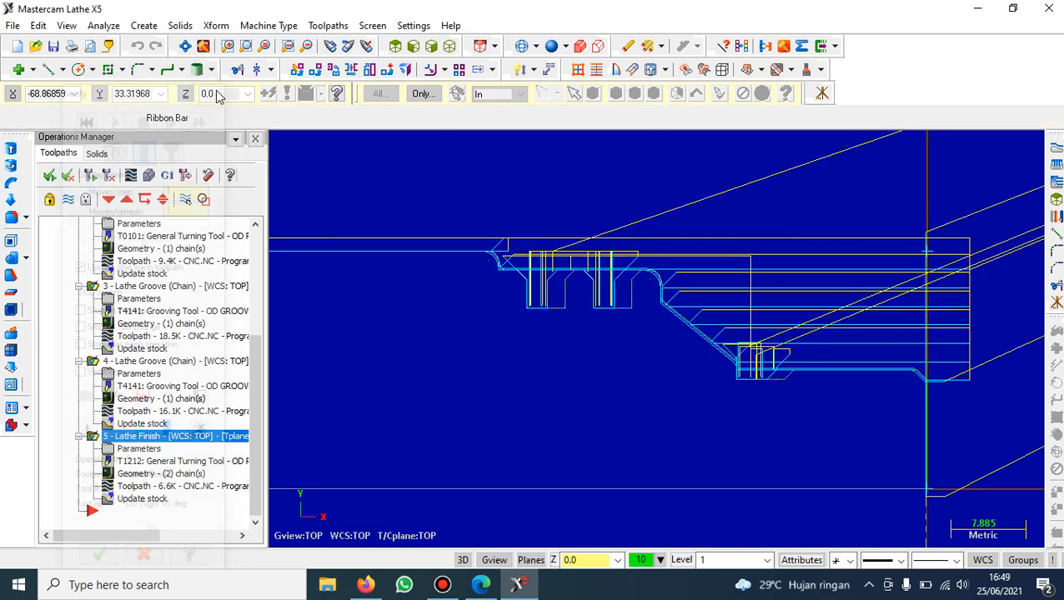
# - Select all lathe operations and verify the complete machining sequence on the stock
pyautogui.click(50, 176)
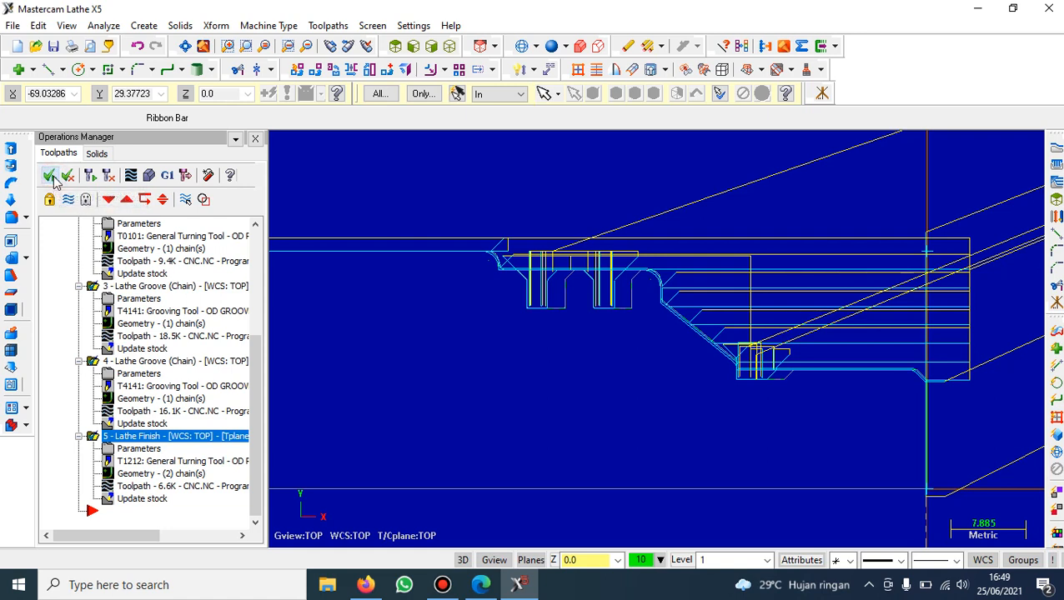
pyautogui.click(148, 178)
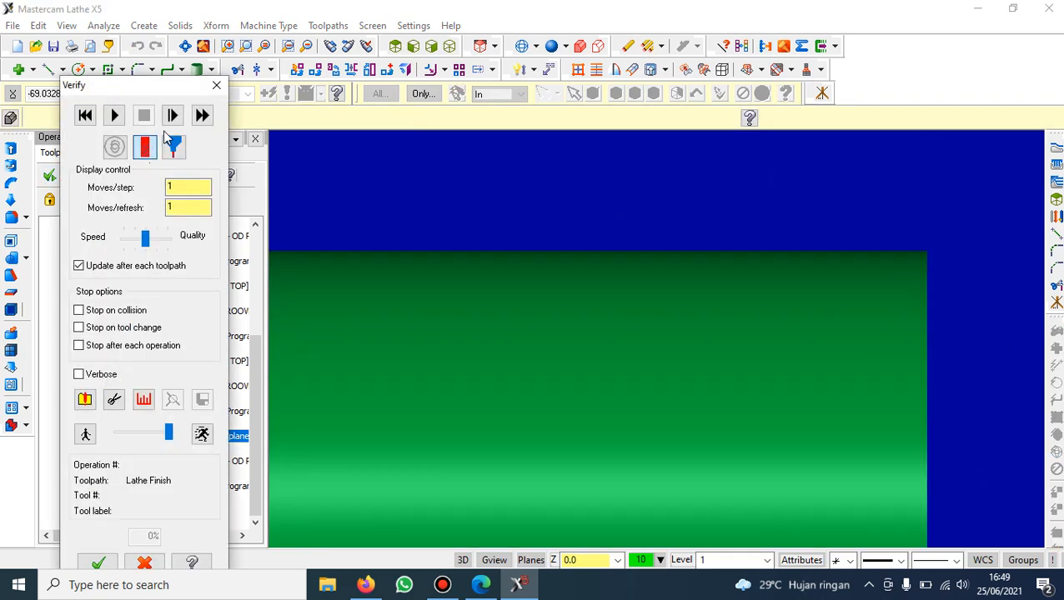
pyautogui.click(115, 115)
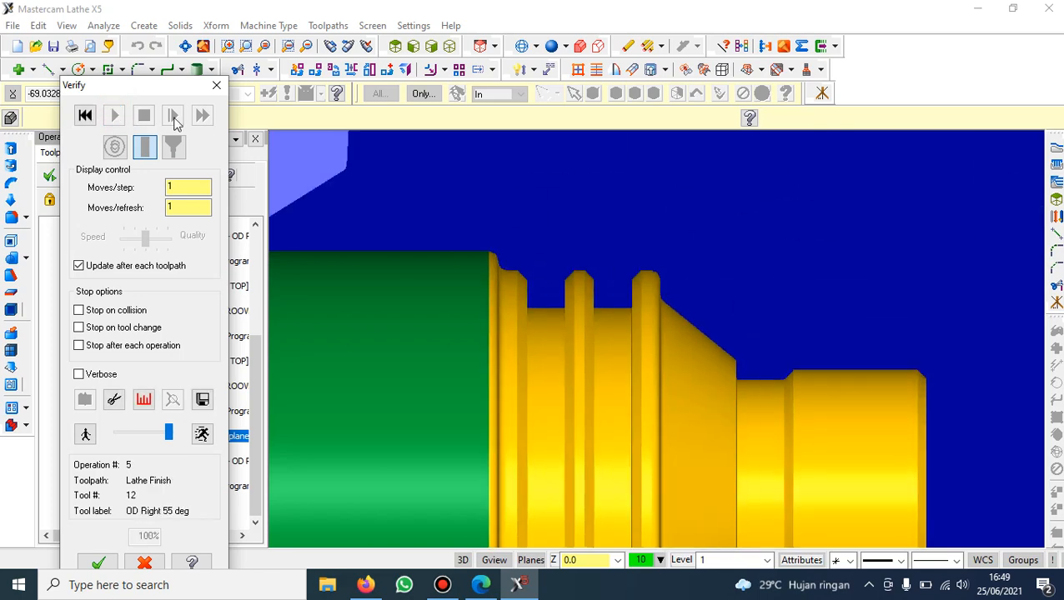
pyautogui.click(216, 85)
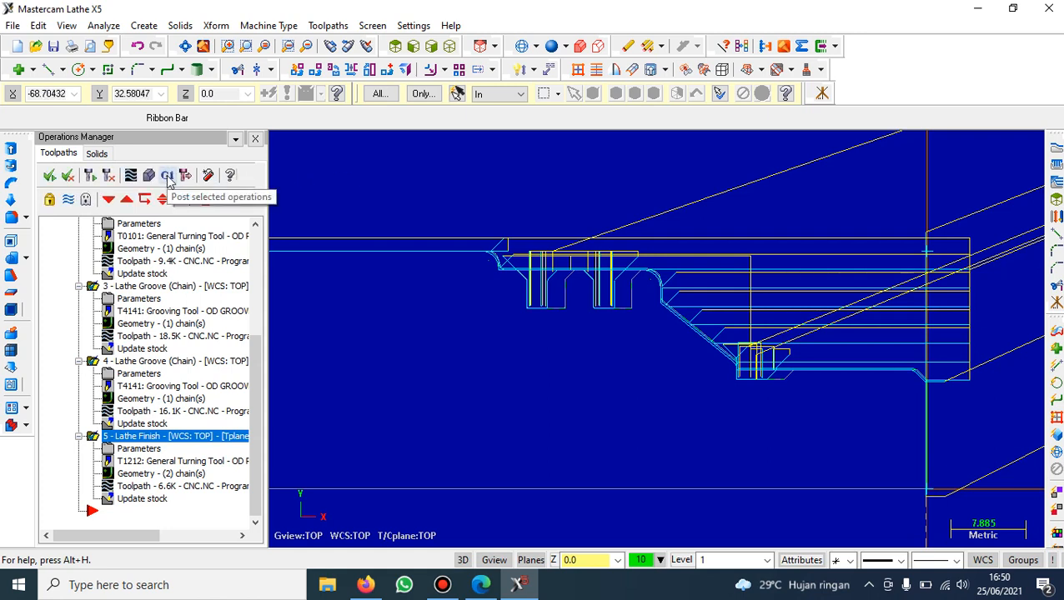
# - Post the selected operations with the default post-processing settings and save the NC file as CNC
pyautogui.click(167, 176)
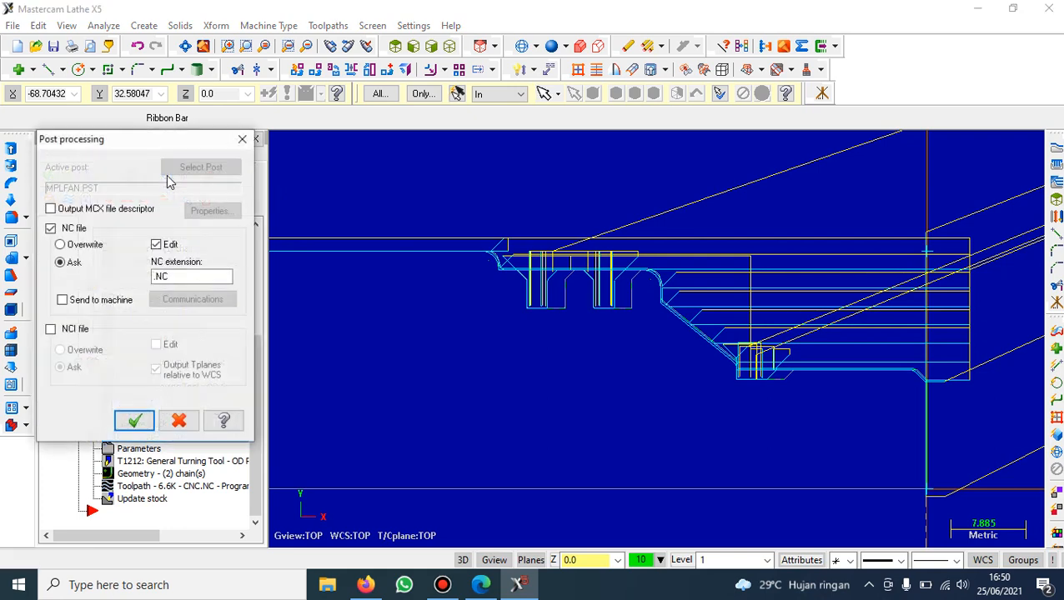
pyautogui.click(135, 422)
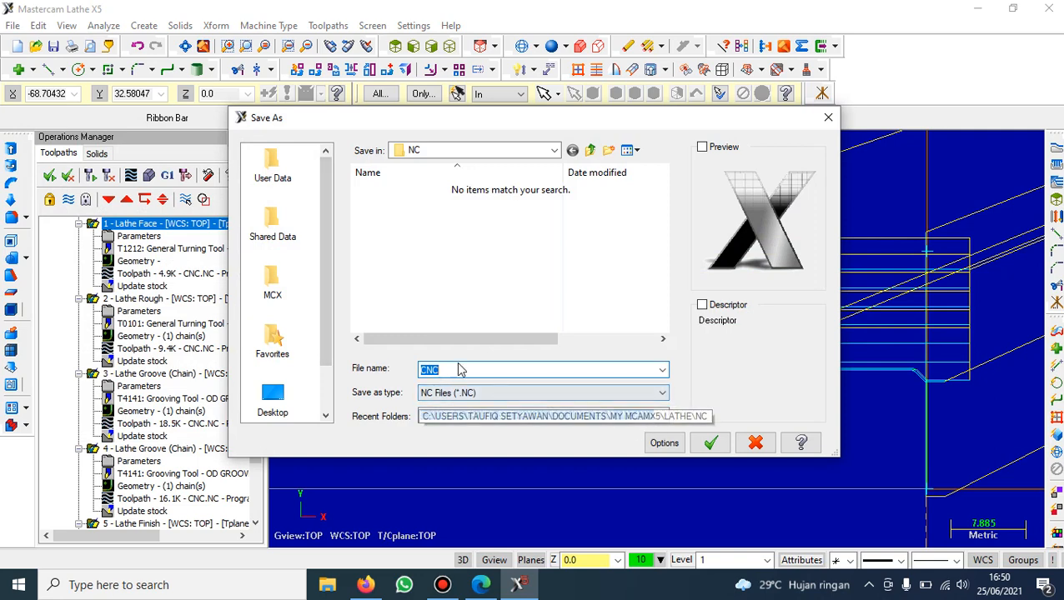
pyautogui.click(709, 444)
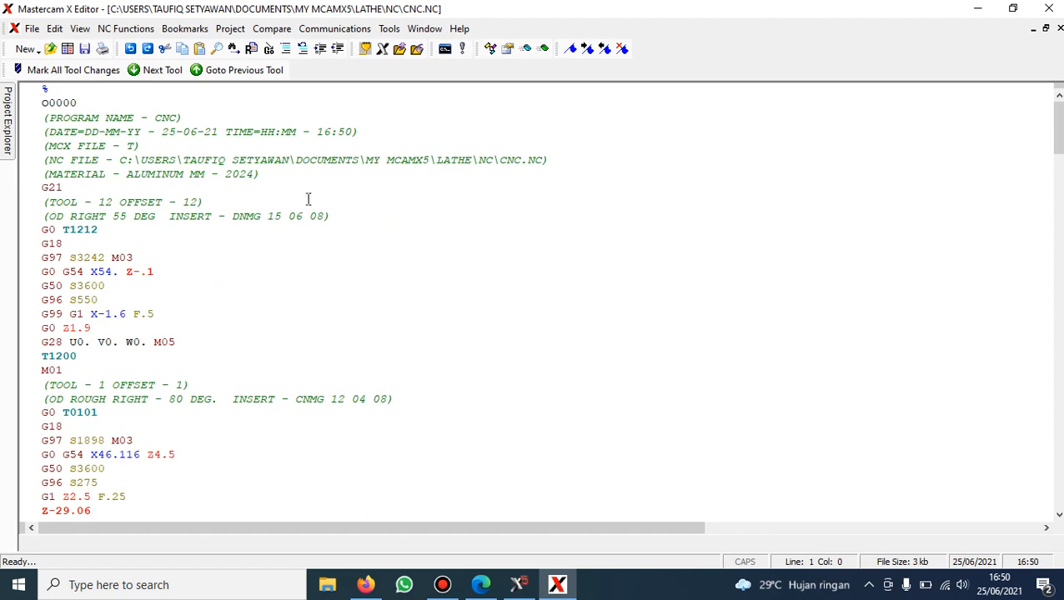
# - Examine the posted G-code from the facing and roughing sections to the first groove, and close the editor
pyautogui.scroll(-8, 308, 200)
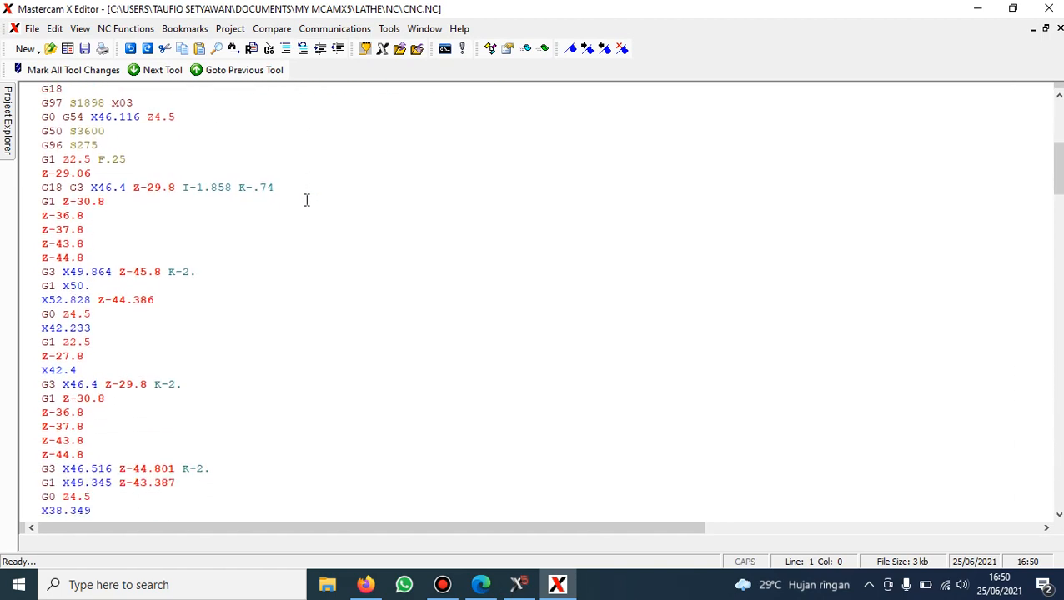
pyautogui.scroll(-7, 306, 199)
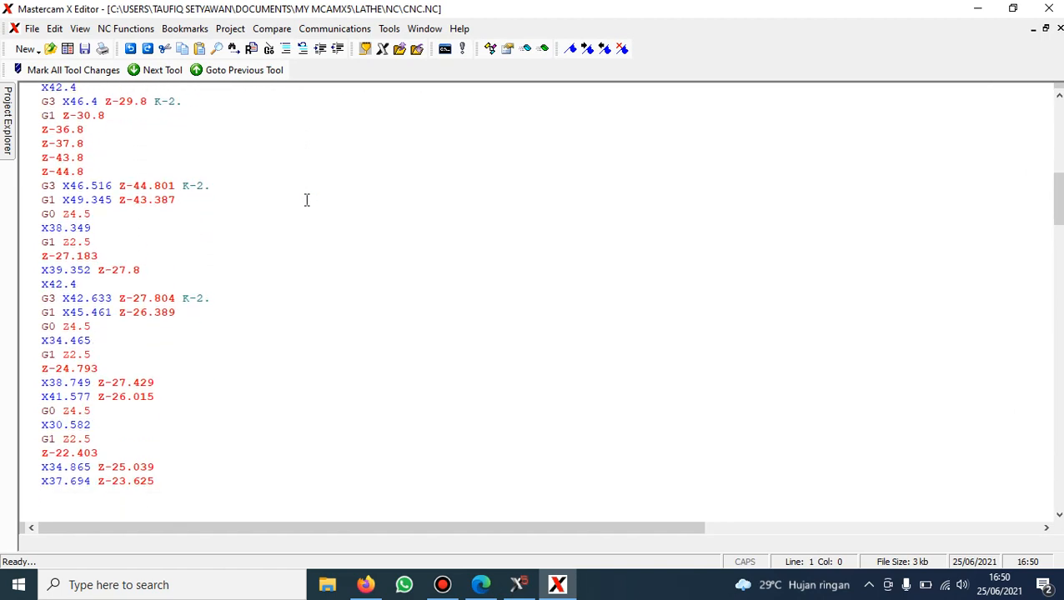
pyautogui.scroll(-9, 306, 199)
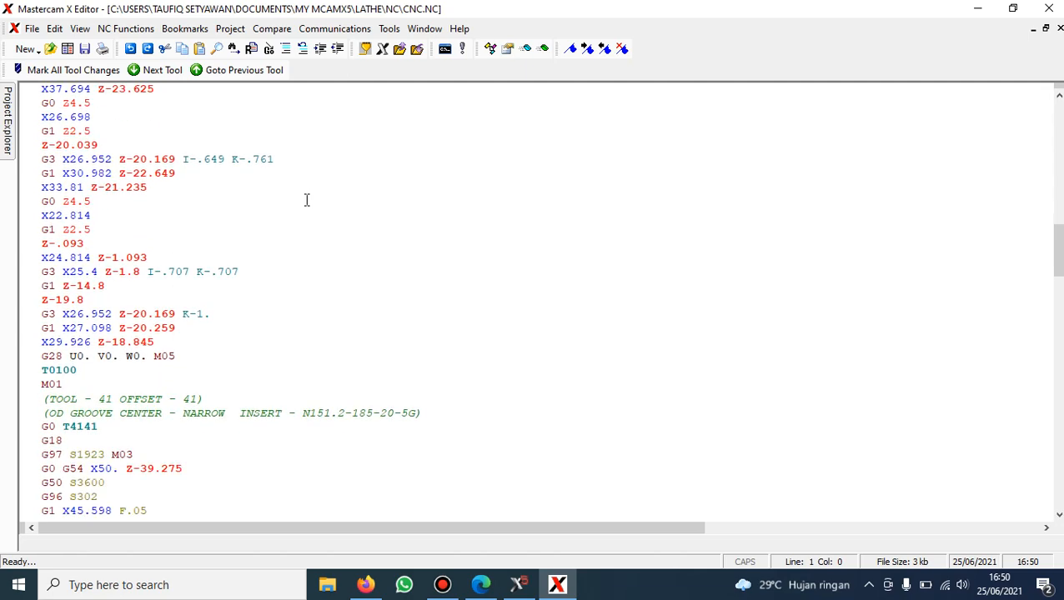
pyautogui.scroll(-2, 306, 200)
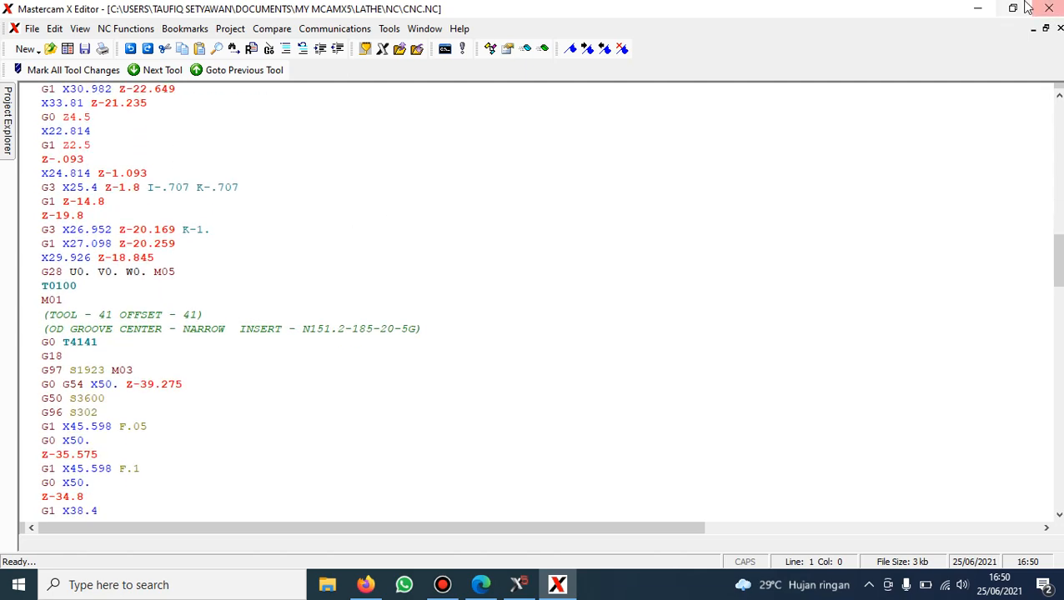
pyautogui.click(1049, 8)
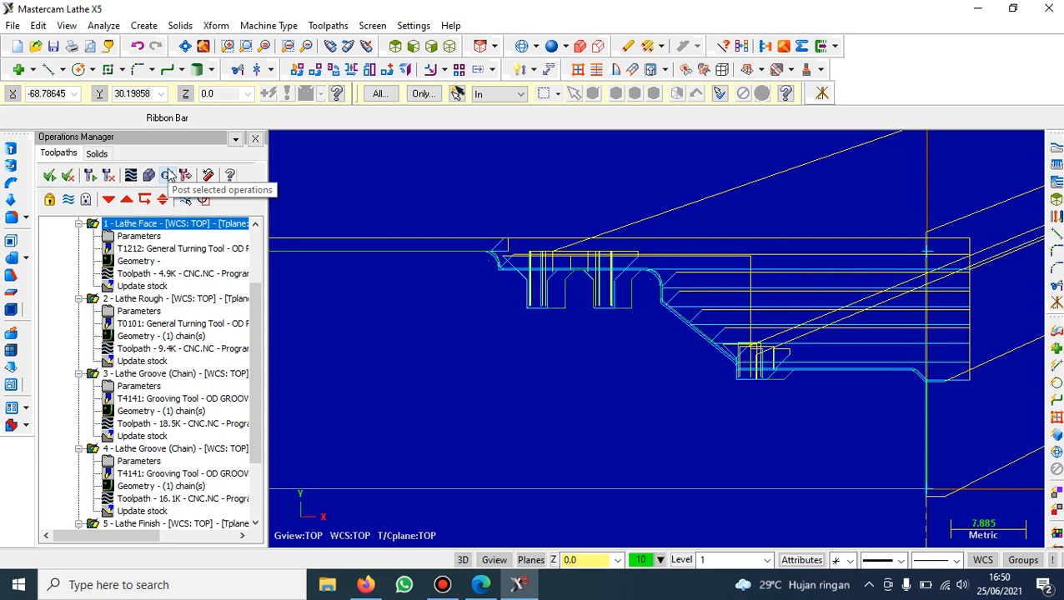
# - Start posting the selected operations again
pyautogui.click(168, 175)
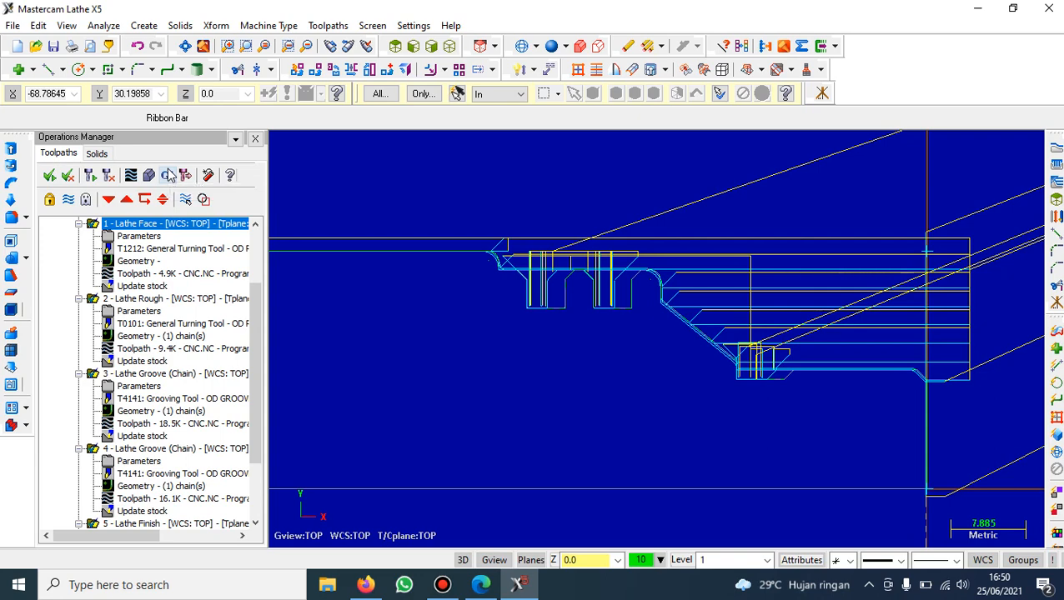